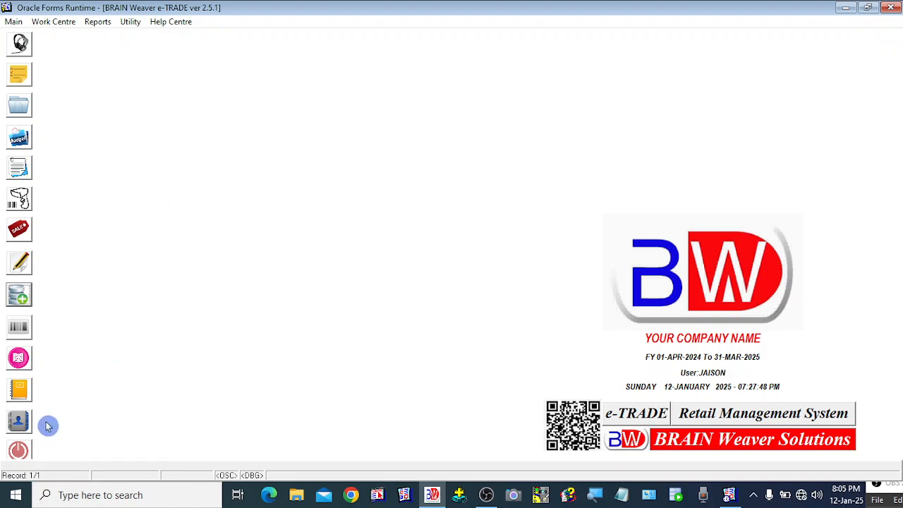
Open the Journal Master form and review the available voucher types.
left_click(19, 295)
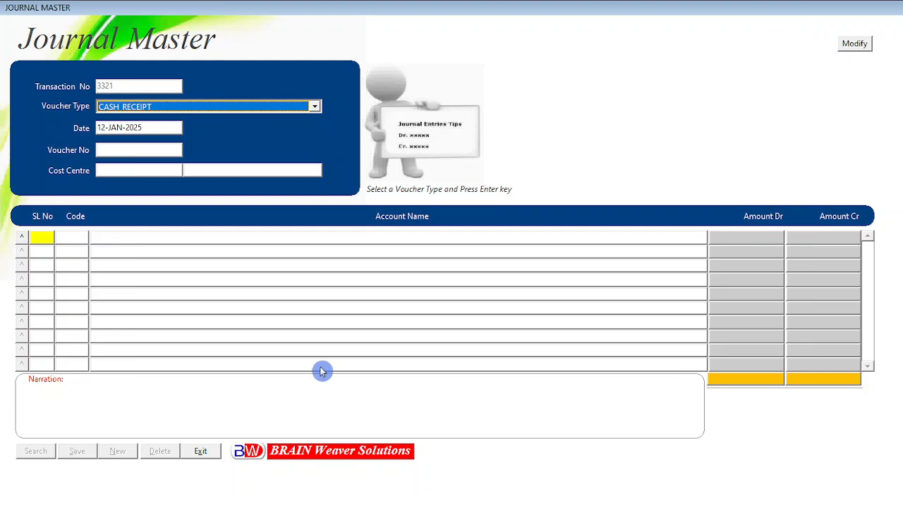
left_click(315, 110)
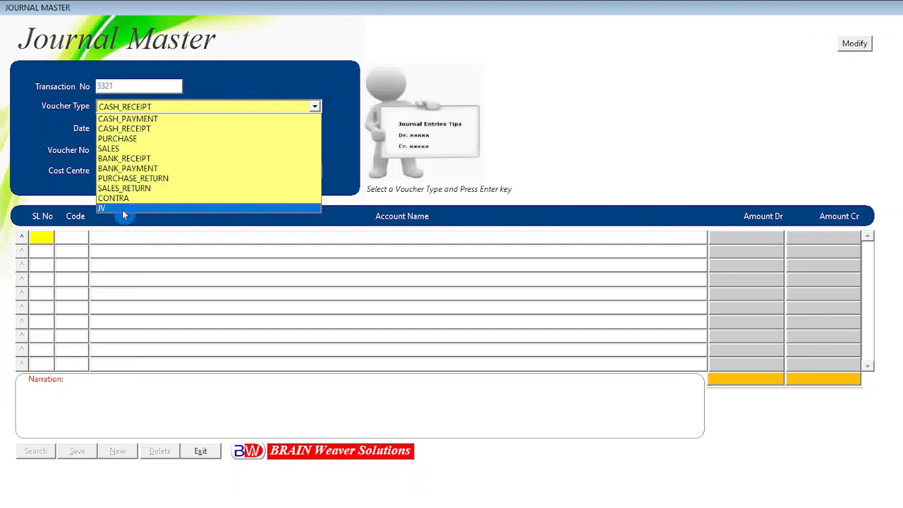
left_click(482, 114)
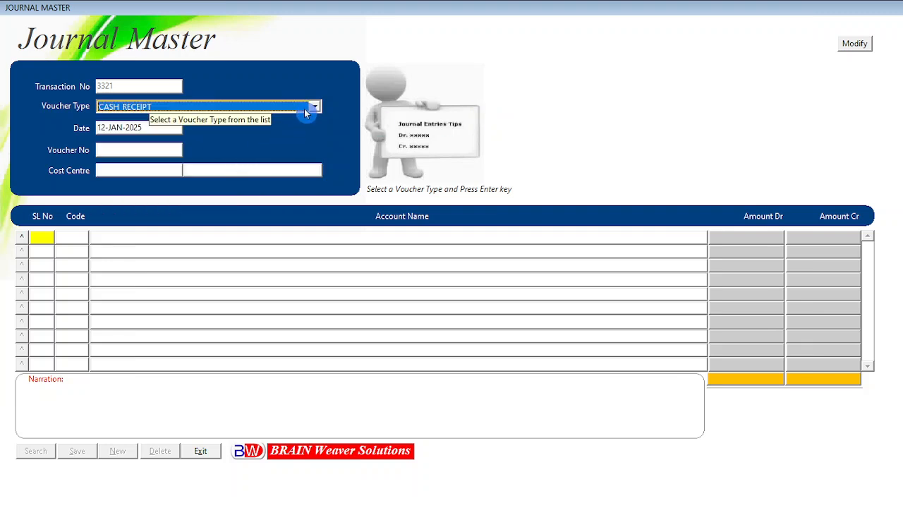
left_click(304, 109)
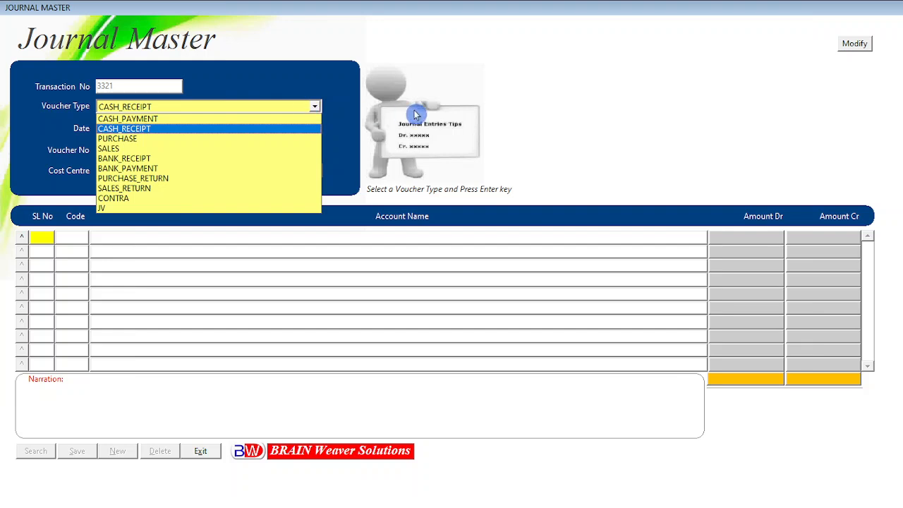
key("Return")
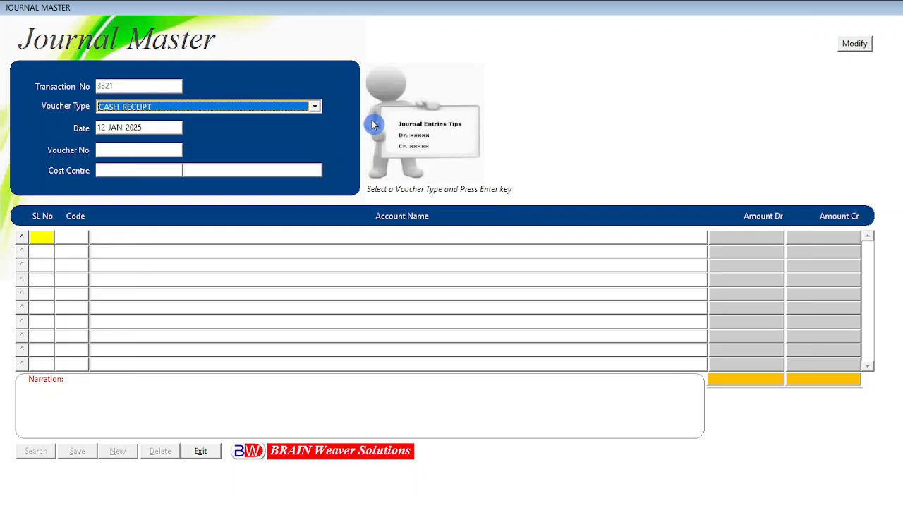
Choose BANK_RECEIPT as the journal's voucher type to read its debit and credit tip.
left_click(315, 108)
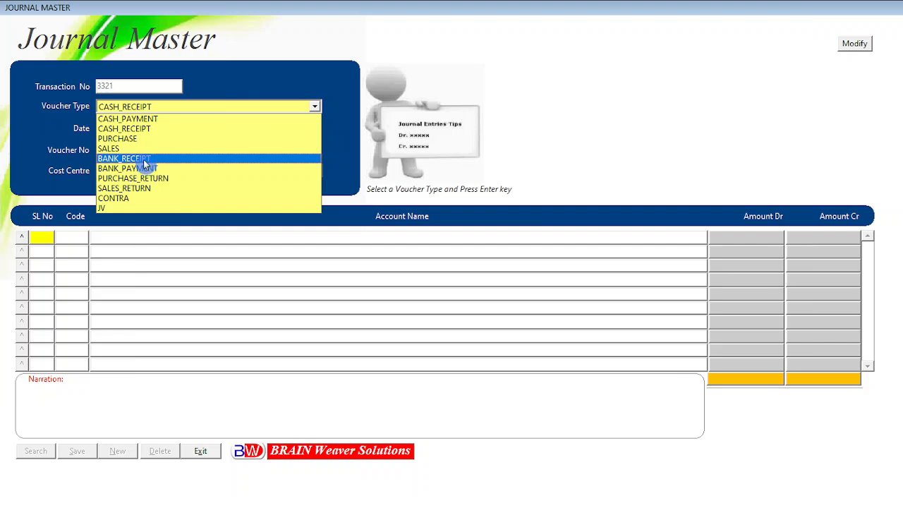
left_click(145, 159)
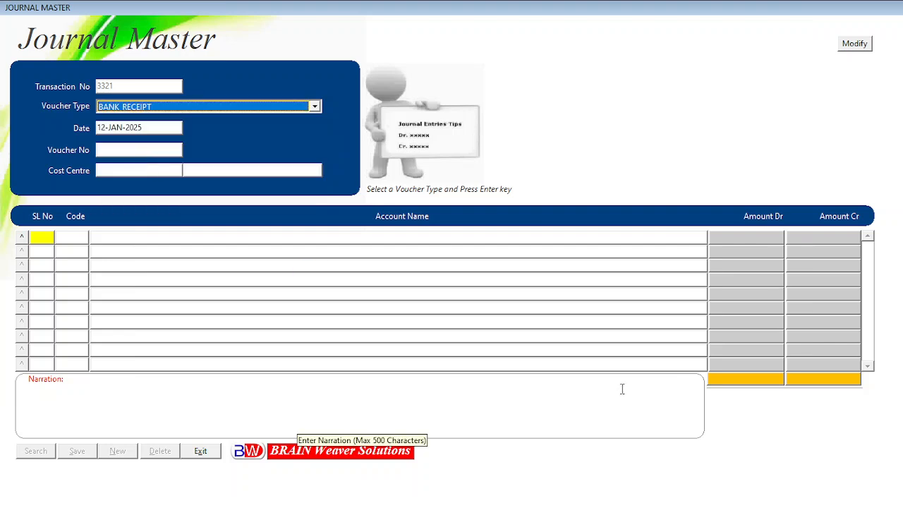
key("Return")
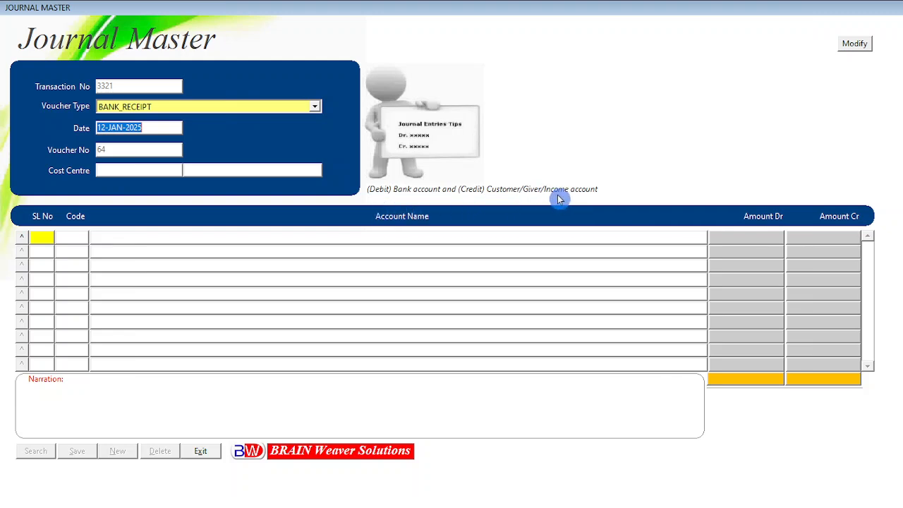
Start a CASH_PAYMENT journal voucher with the ADMINISTRATION cost centre, and exit the form without saving.
left_click(308, 112)
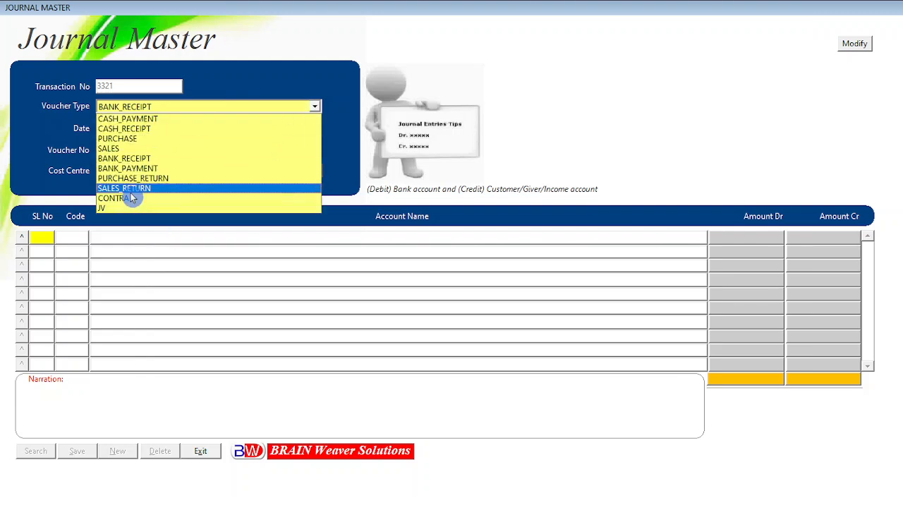
left_click(134, 118)
key("Tab")
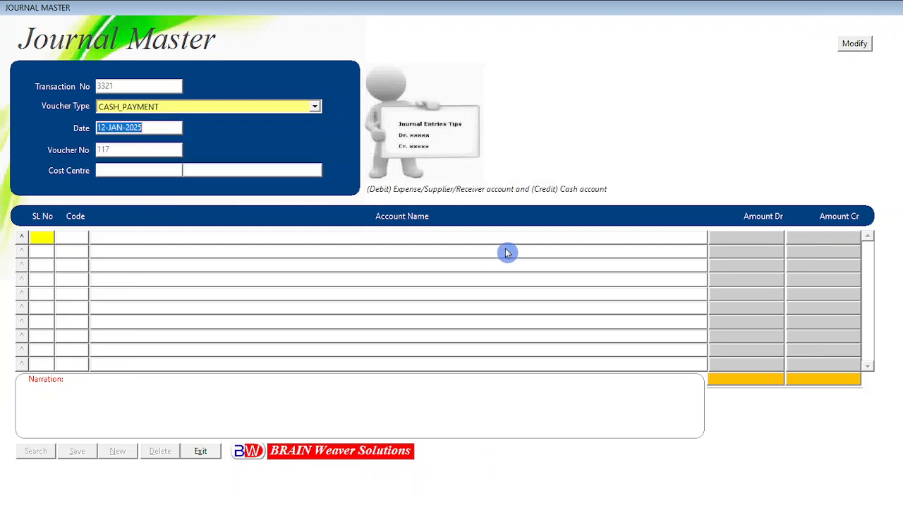
key("Tab")
key("Return")
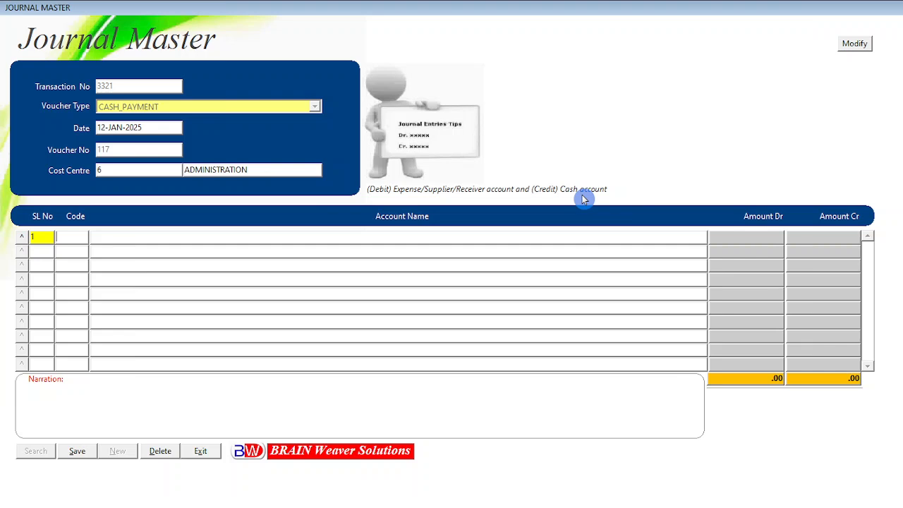
left_click(210, 450)
Open the List of Accounts and look through the indirect income, liability and supplier ledger accounts.
right_click(152, 102)
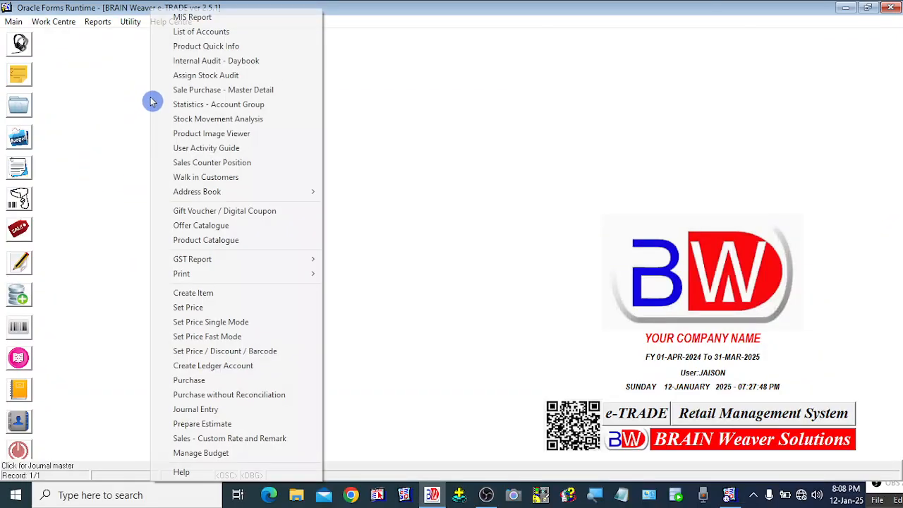
left_click(192, 35)
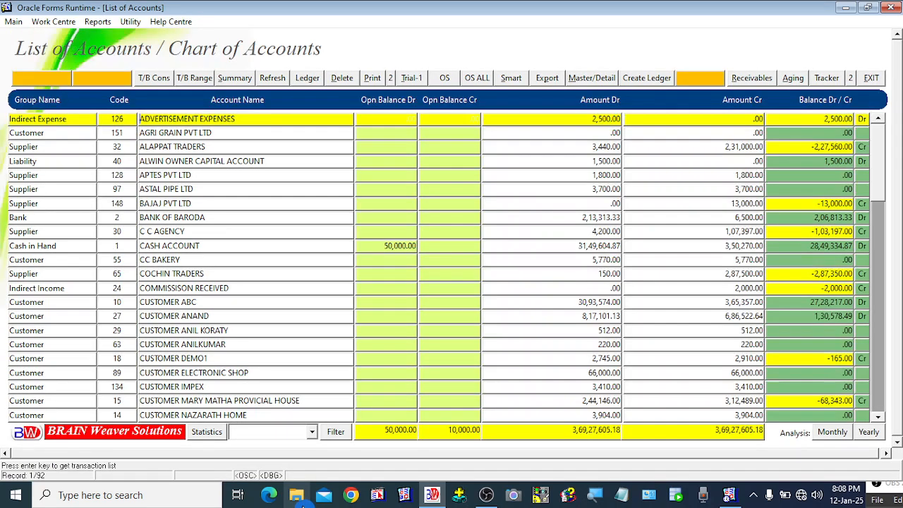
left_click(206, 291)
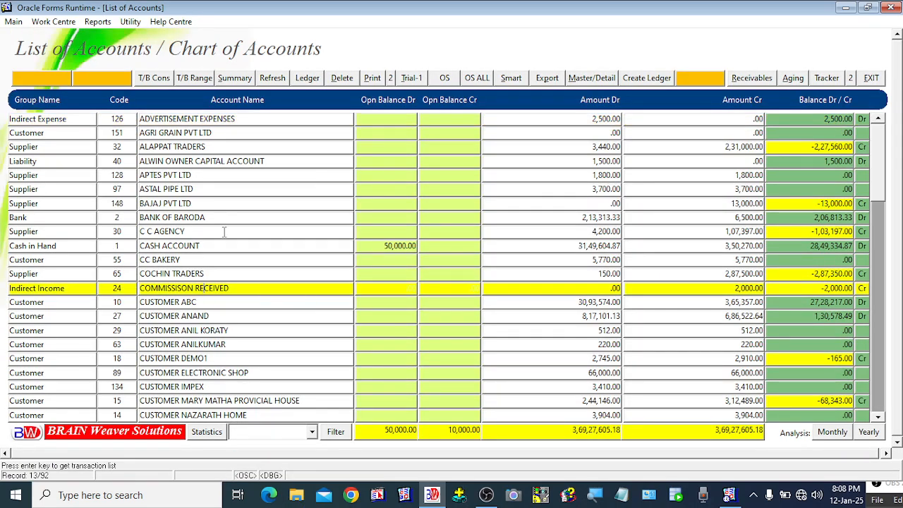
left_click(213, 161)
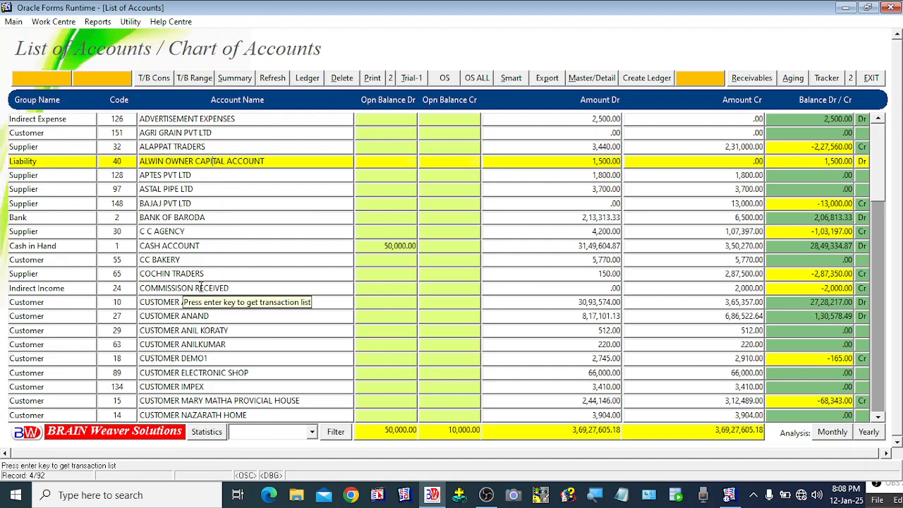
left_click(210, 230)
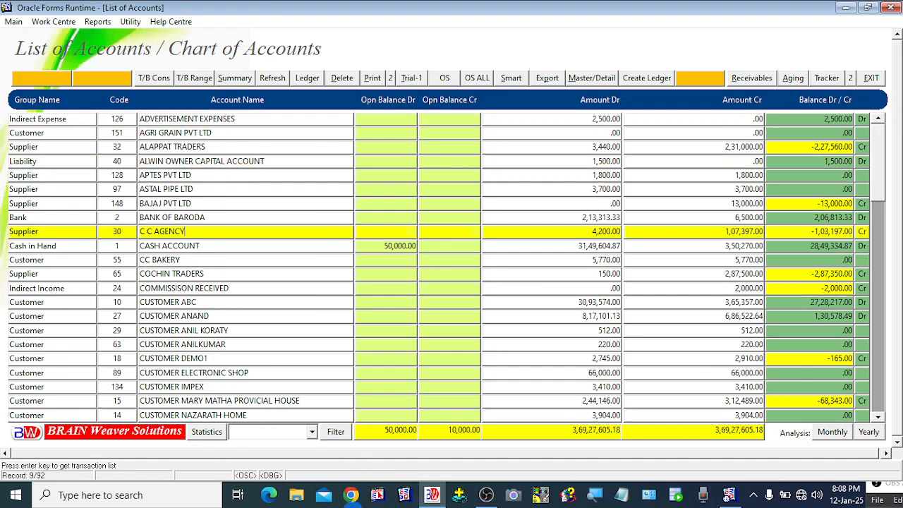
Filter the ledger list by the Supplier account group.
left_click(312, 433)
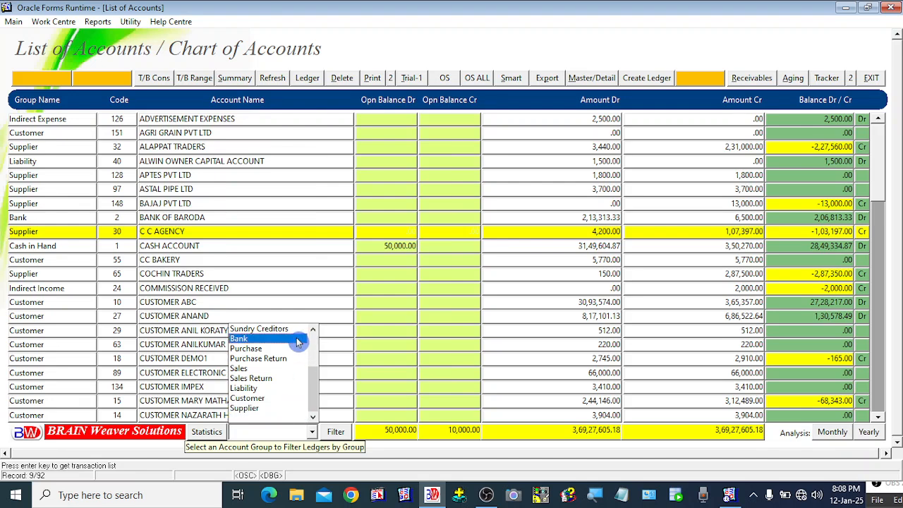
left_click(255, 410)
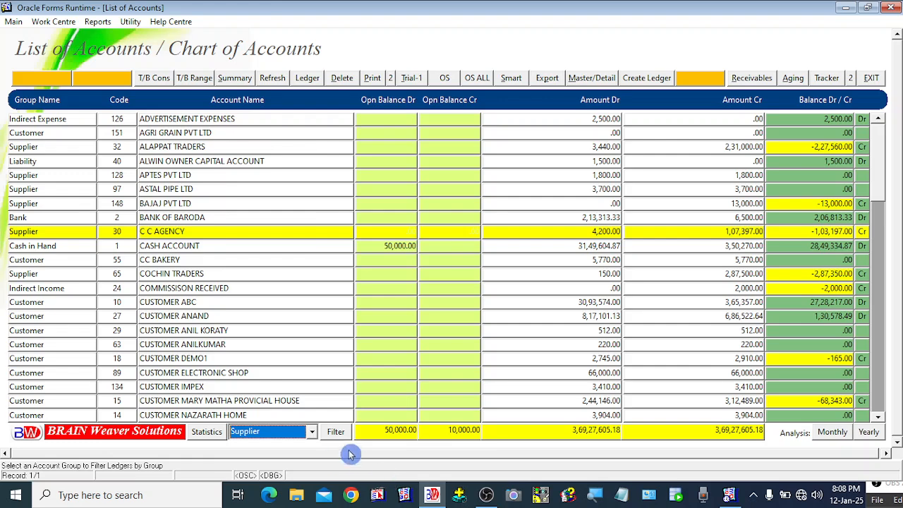
left_click(333, 434)
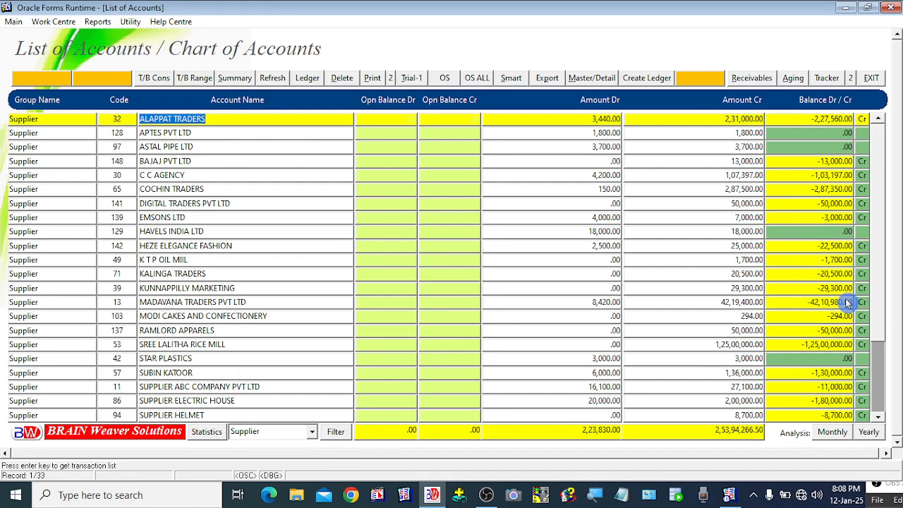
Check the debit and credit amounts of the TMP RICE MILL supplier account, and close the account list.
left_click_drag(878, 285, 877, 402)
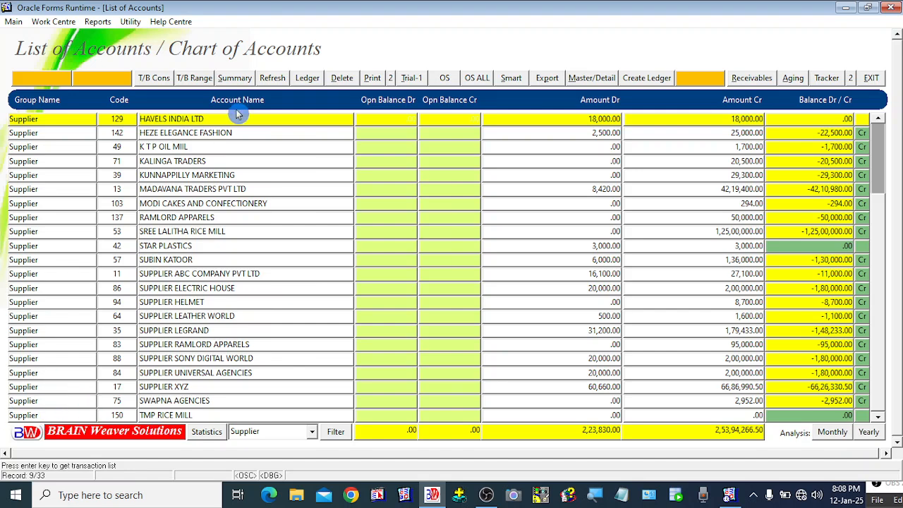
left_click(155, 415)
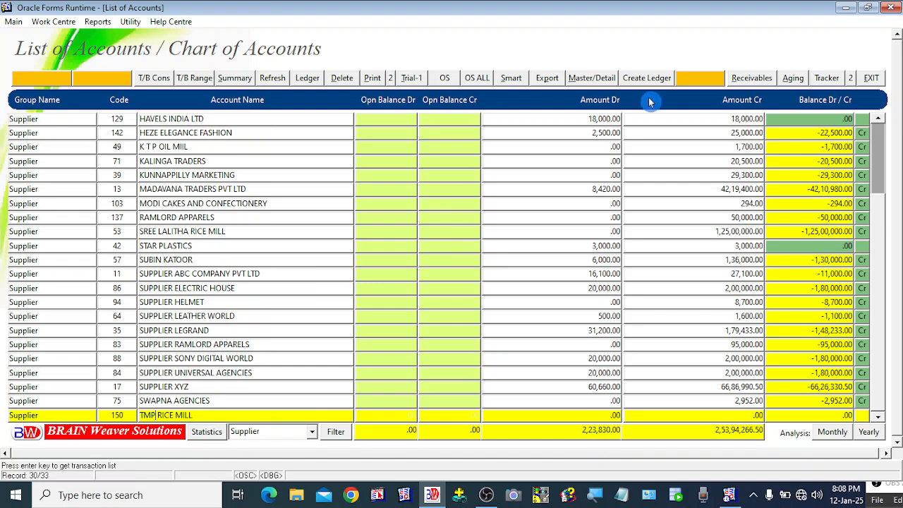
left_click(597, 416)
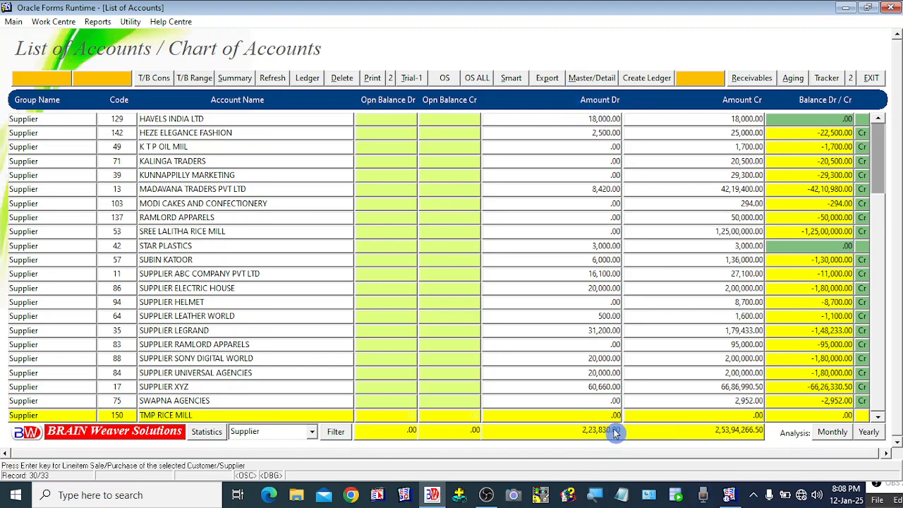
left_click(728, 416)
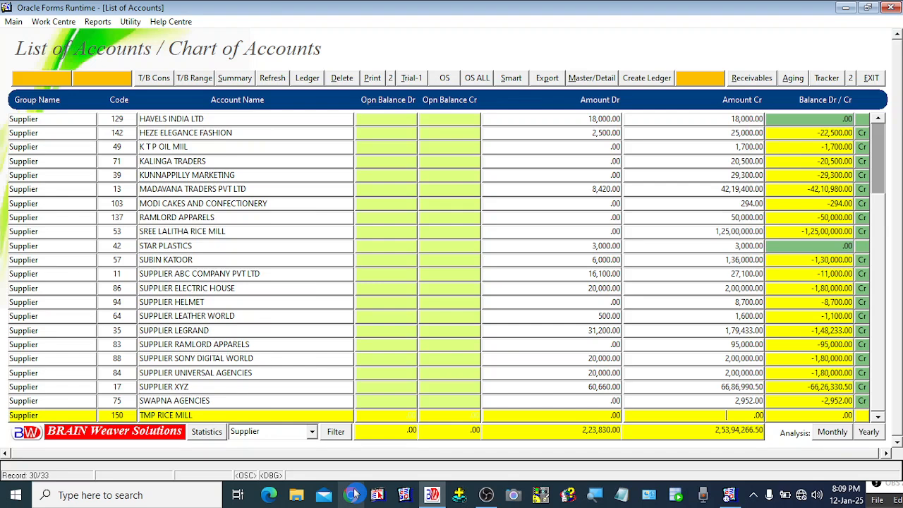
left_click(871, 78)
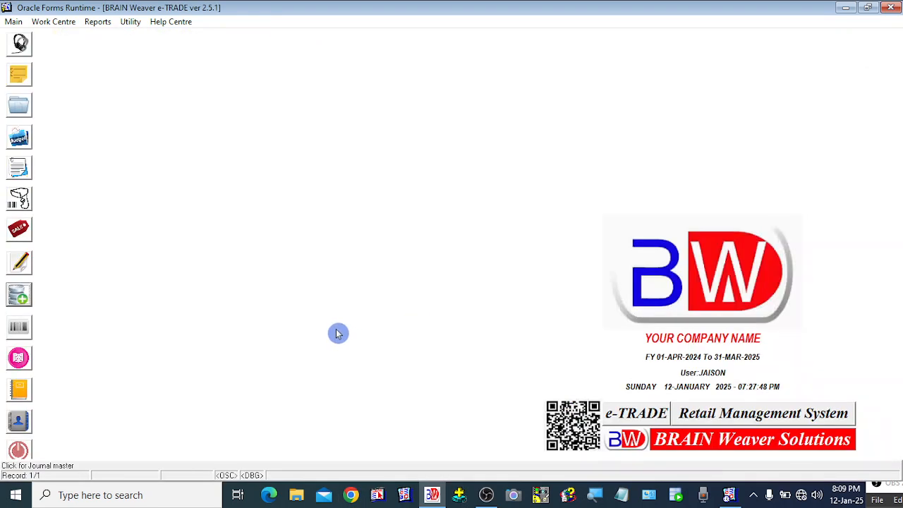
Open a new purchase entry and set the supplier bill number to 2425/242/TMP.
left_click(62, 25)
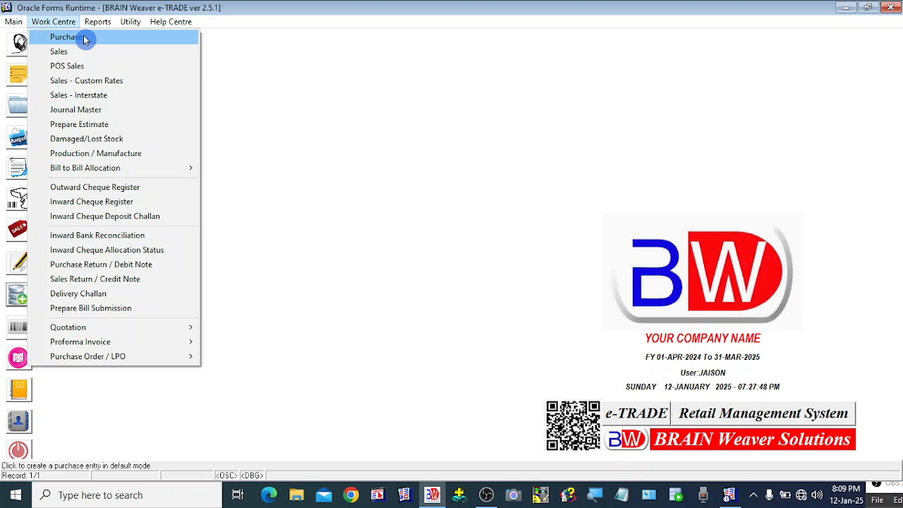
left_click(345, 220)
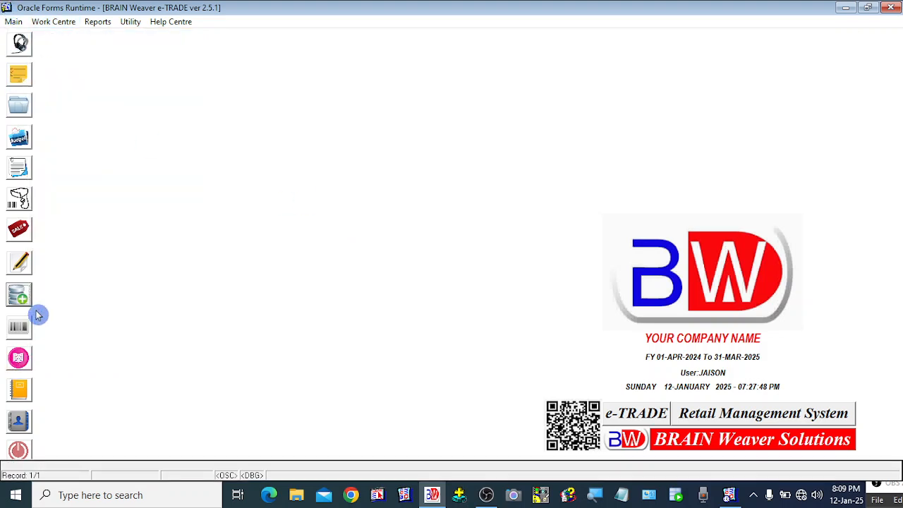
left_click(24, 264)
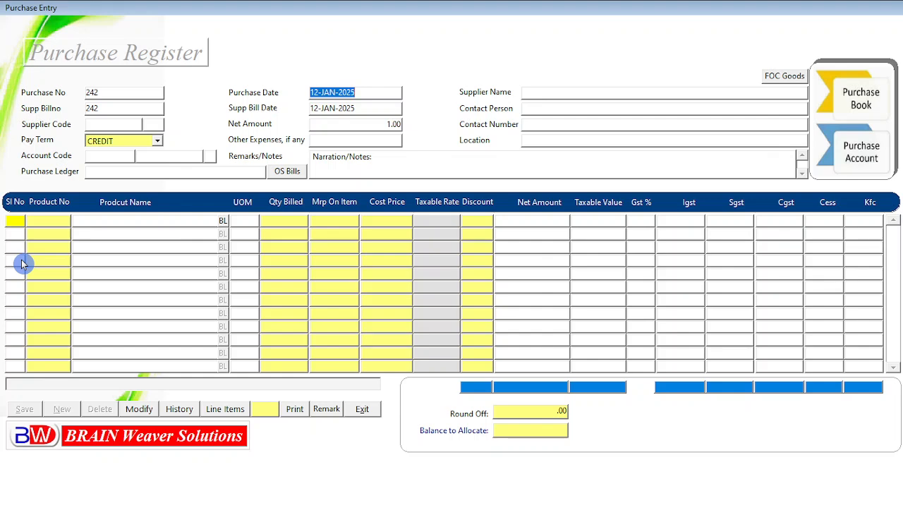
key("Tab")
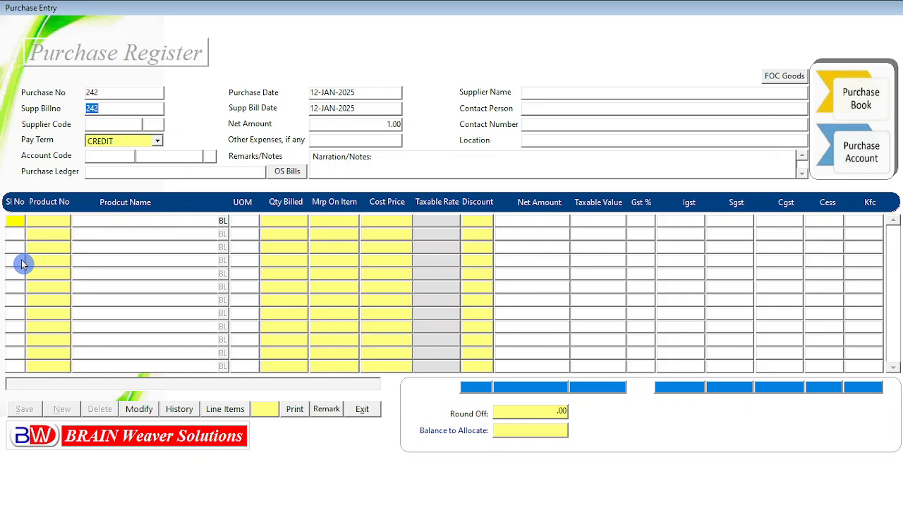
type("242")
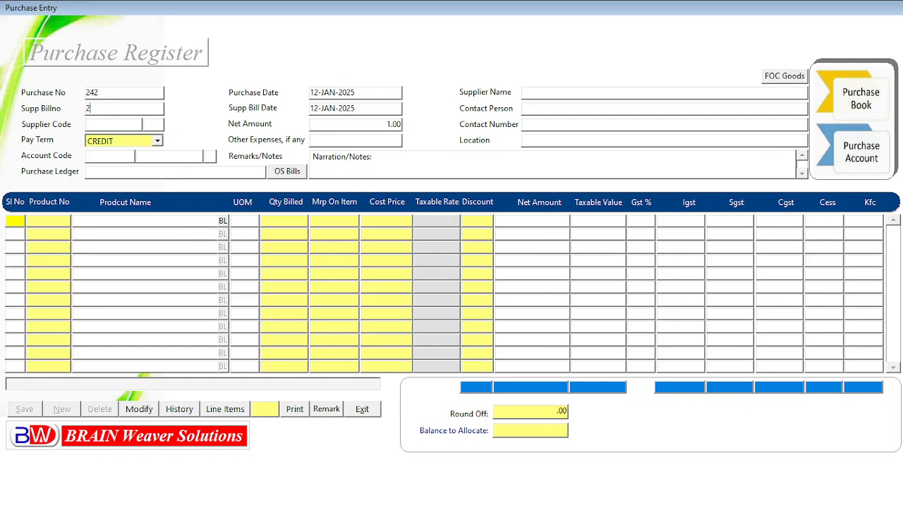
type("5/242/TMP")
key("Tab")
Find TMP RICE MILL in the supplier list and select it as the purchase's supplier.
key("Tab")
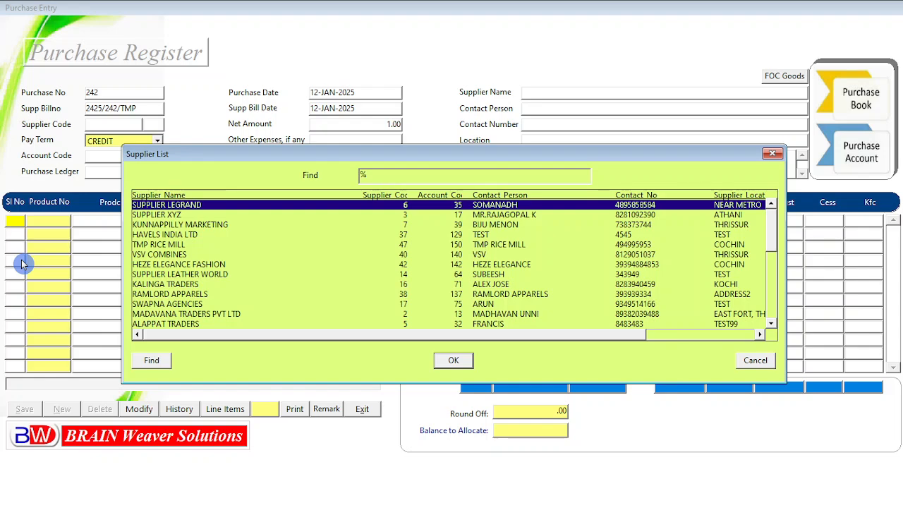
type("tMP RICE MILL")
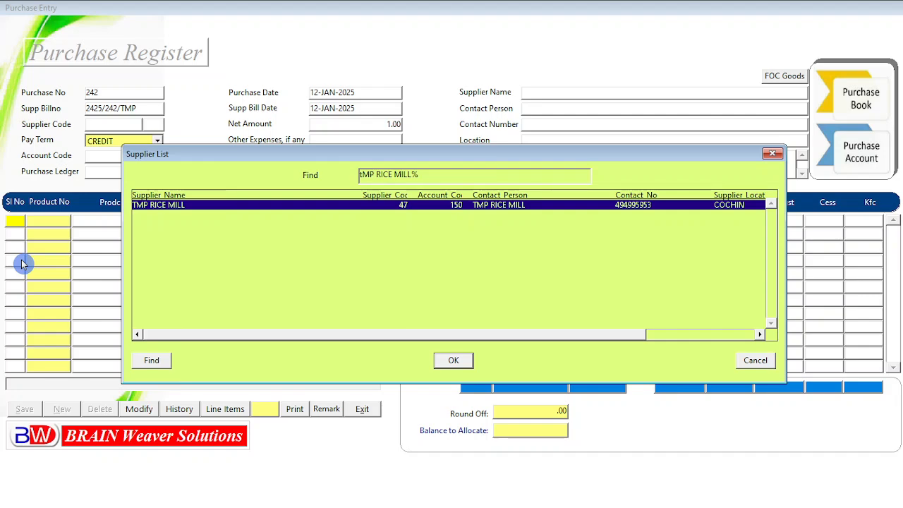
key("Return")
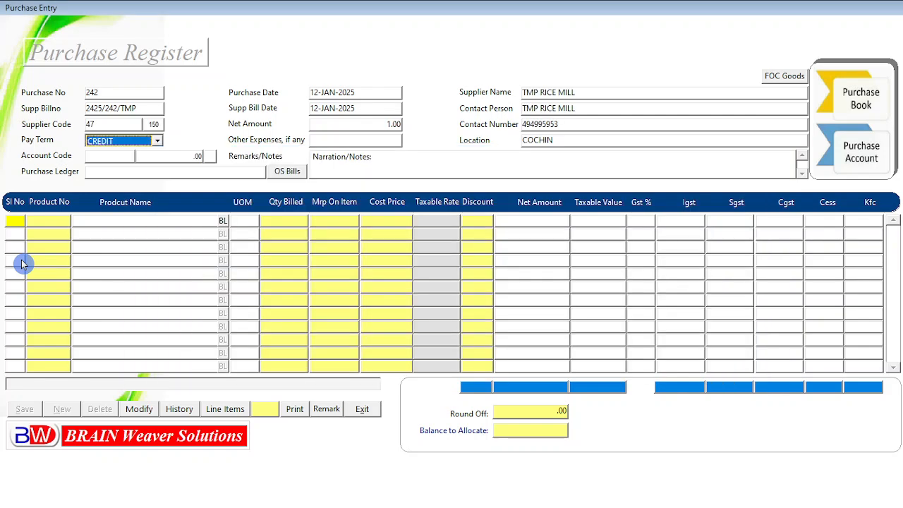
Keep the CREDIT pay term with PURCHASE ACCOUNT as the ledger, and set the purchase's net amount to 375000.
key("Return")
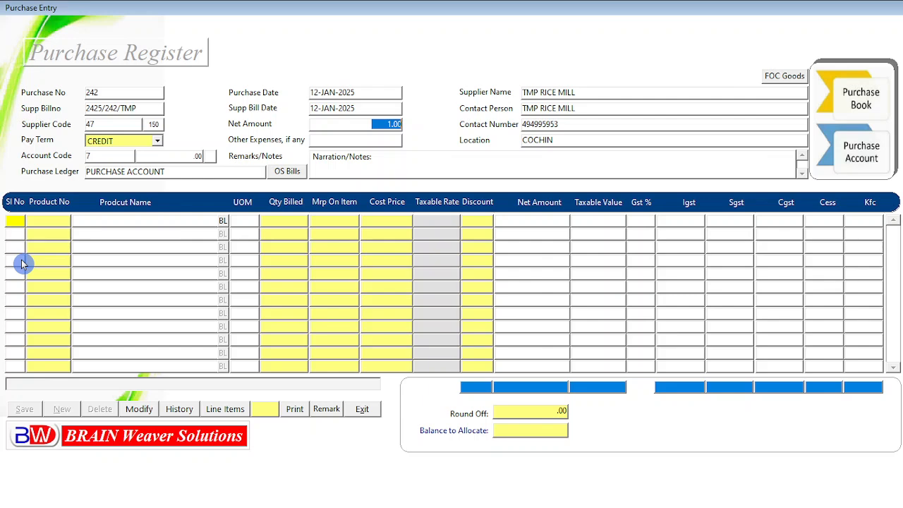
type("3")
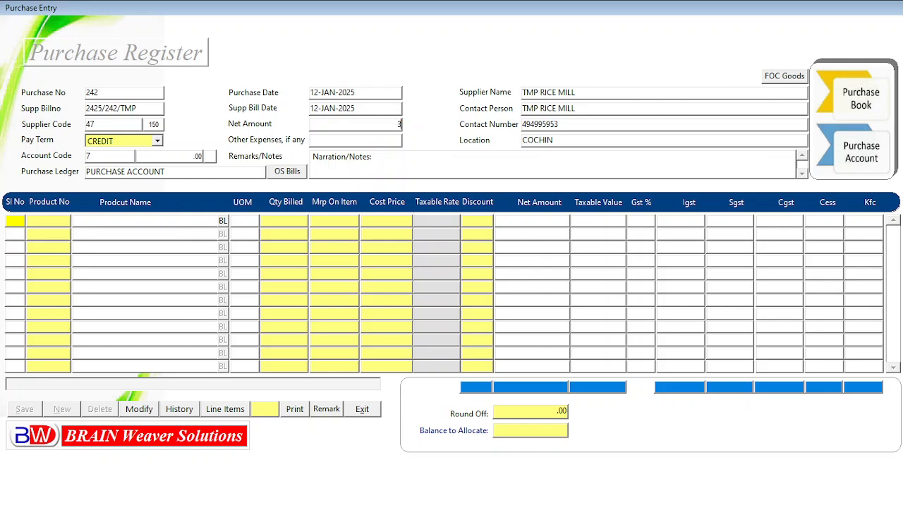
type("75000")
key("Return")
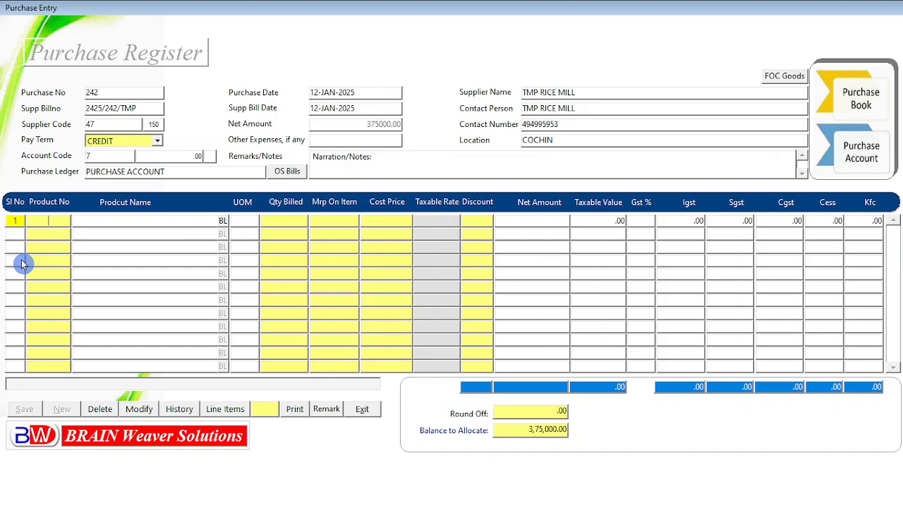
Find BASMATI RICE in the product list and add BASMATI RICE MILAN BRAND 50KG BAG as the first line item.
key("F9")
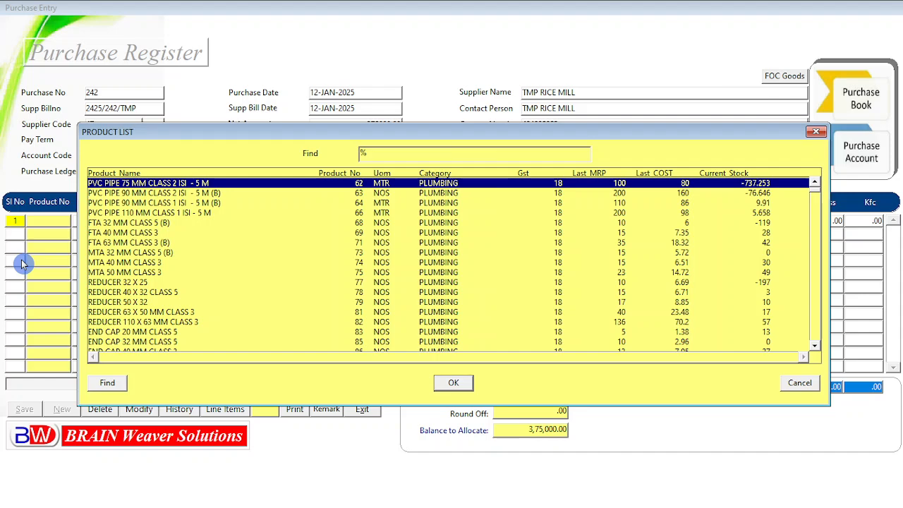
type("basMATI RICE")
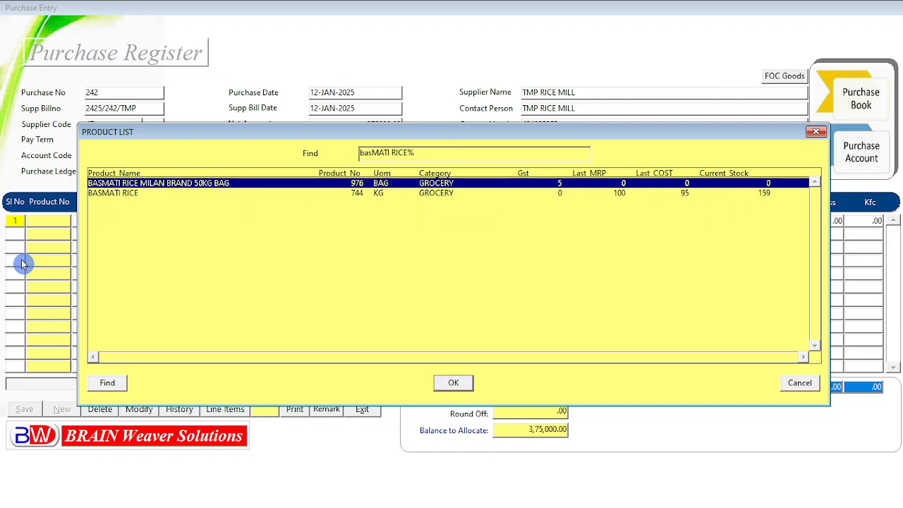
key("Return")
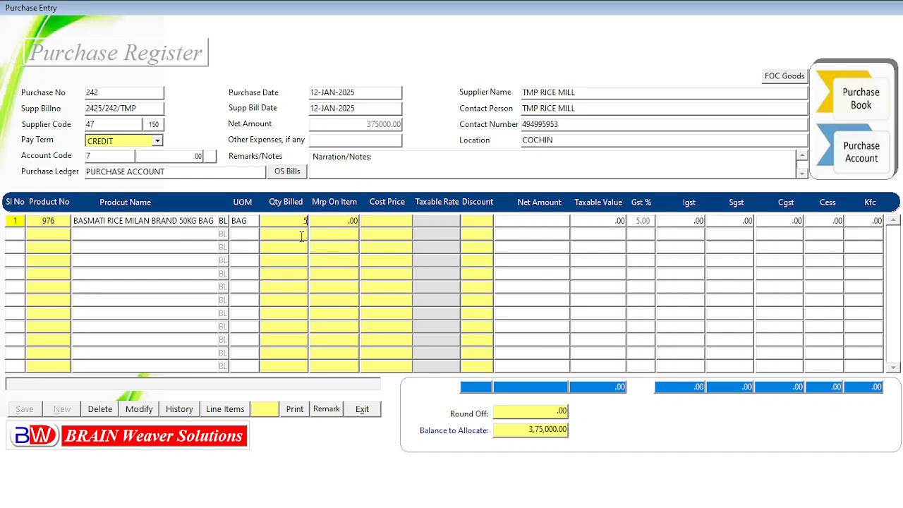
Set the basmati rice line's billed quantity to 50, MRP to 9500 and cost price to 7500, leaving the discount at zero.
type("50")
key("Return")
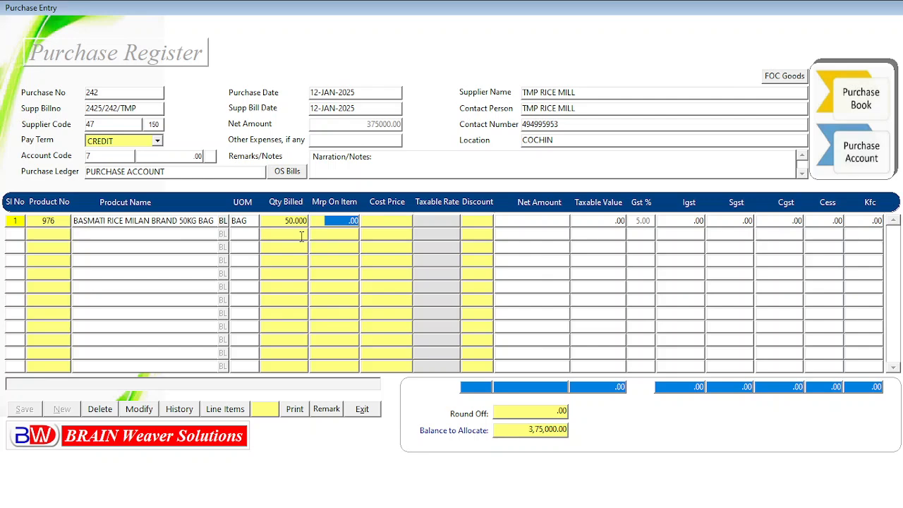
type("9500")
key("Return")
type("75")
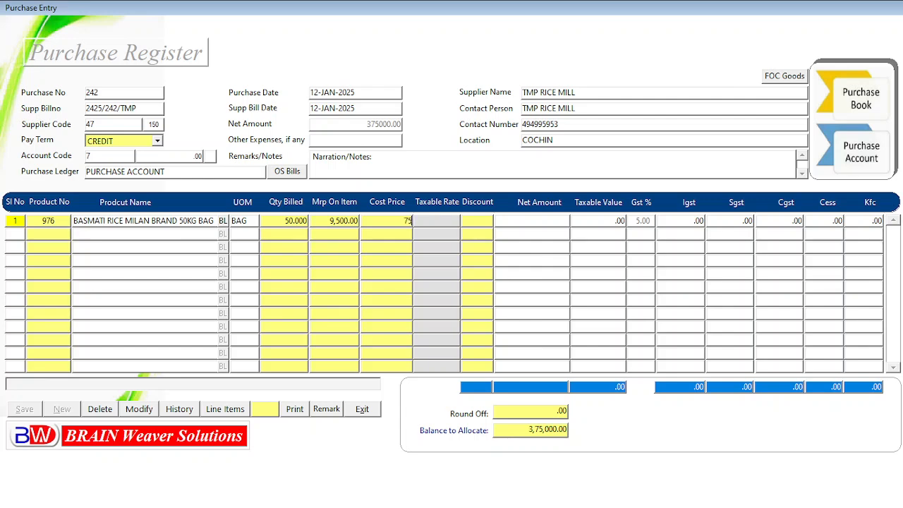
type("00")
key("Return")
key("Return")
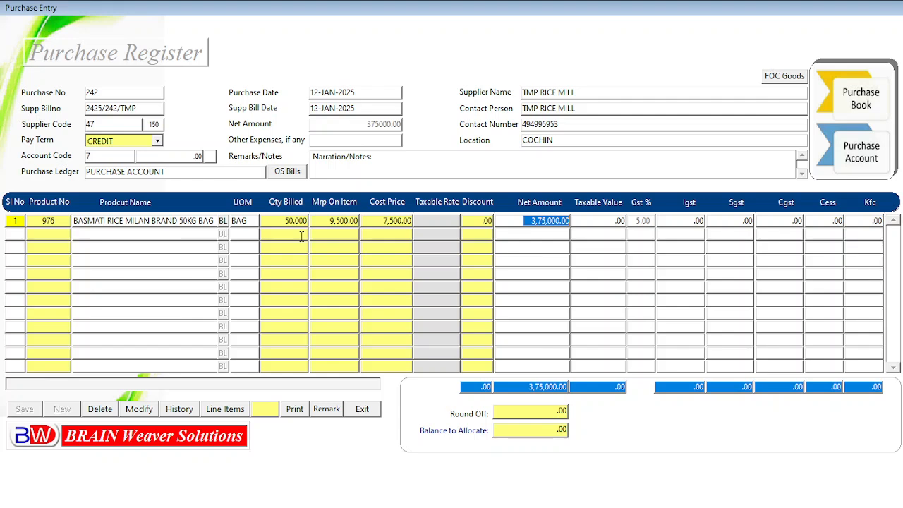
Calculate the rice line's taxable value, SGST and CGST from its net amount, keeping IGST and cess at zero.
key("Tab")
key("Tab")
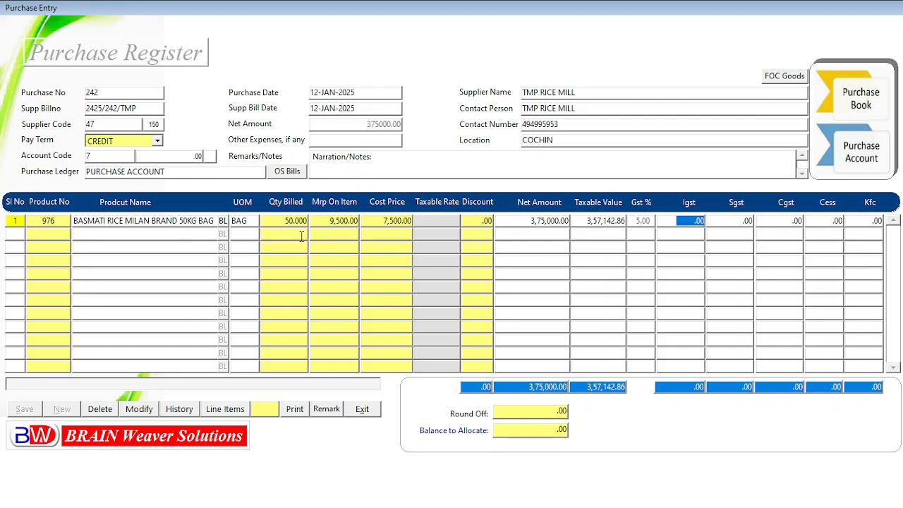
key("Tab")
key("Tab")
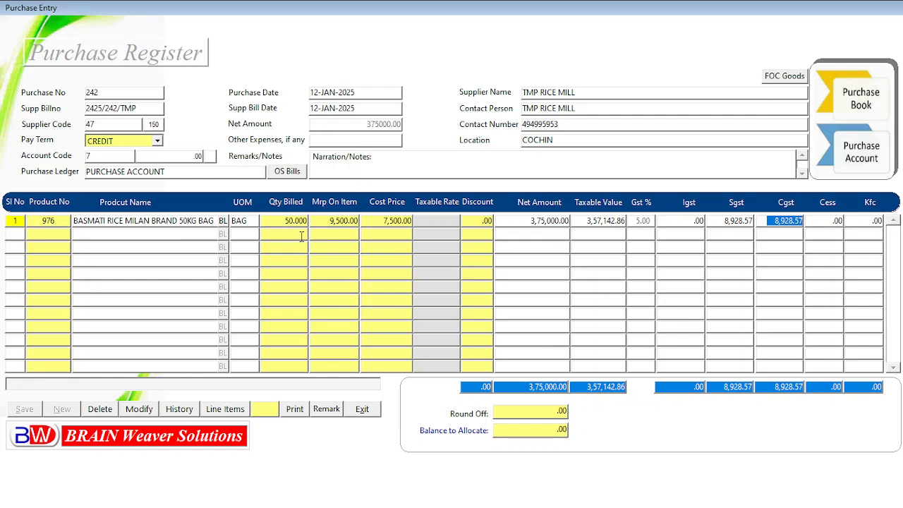
key("Tab")
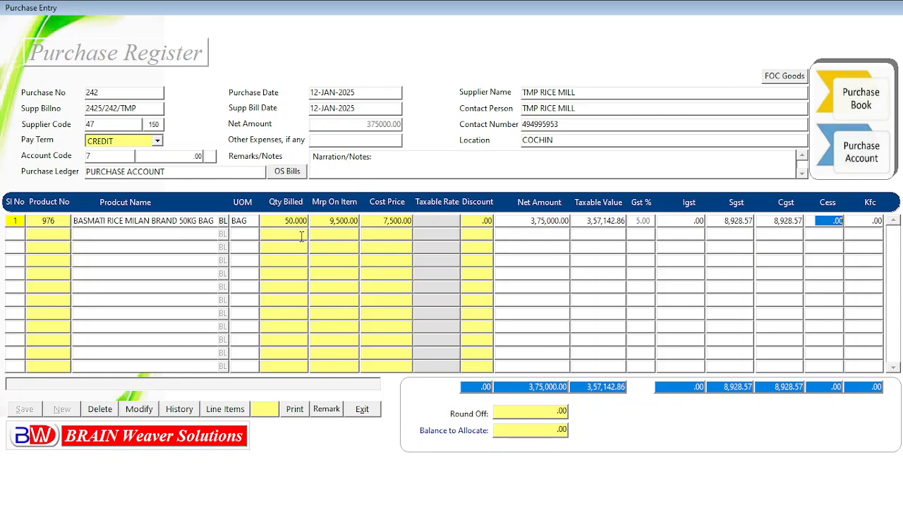
key("Tab")
key("Tab")
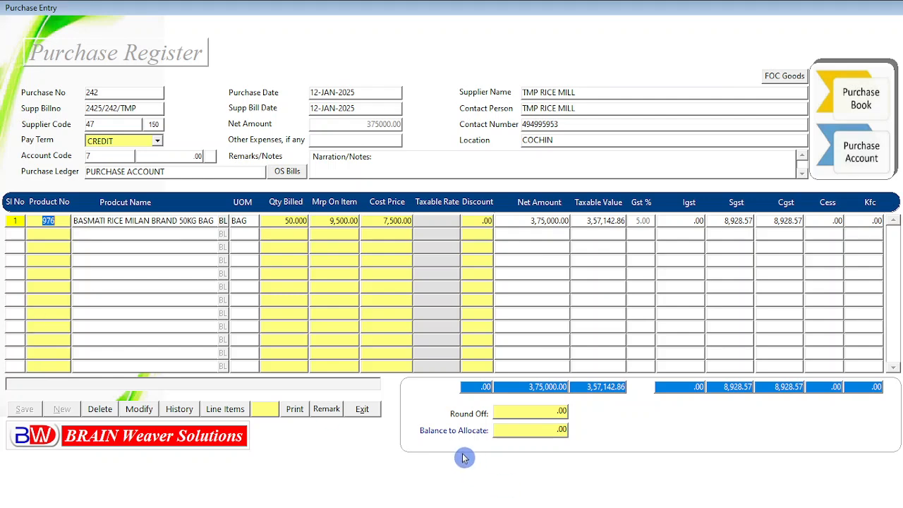
Accept a zero round-off and save the purchase bill.
left_click(536, 413)
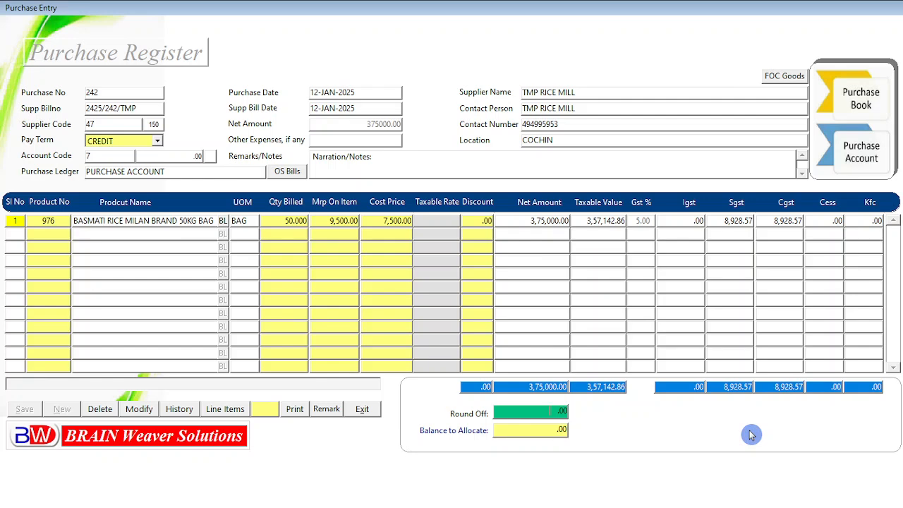
key("Return")
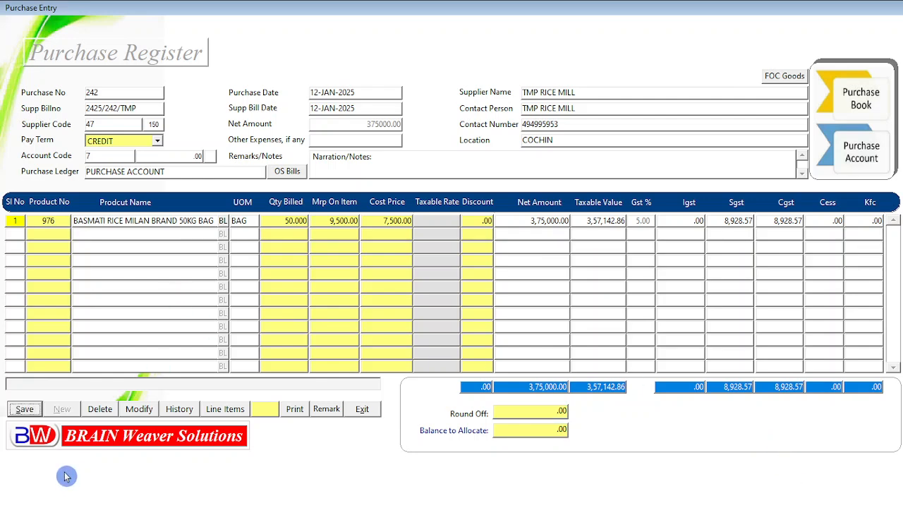
left_click(25, 411)
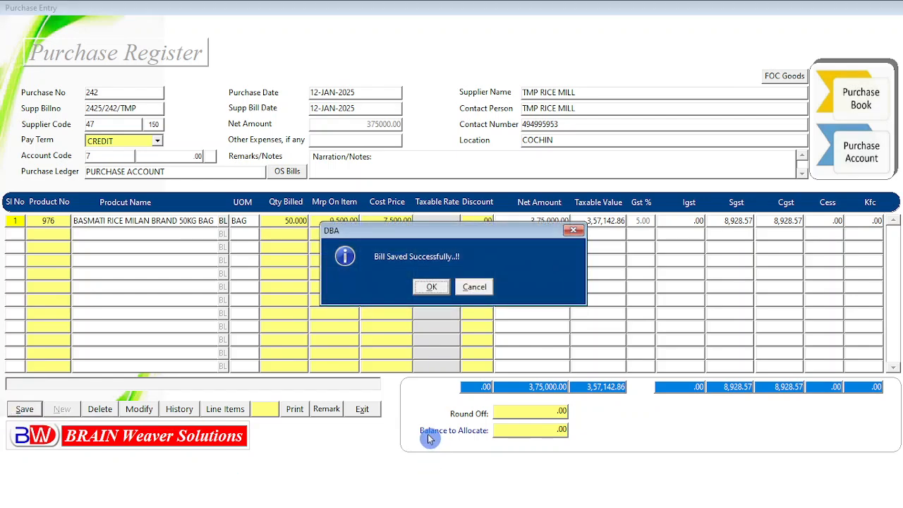
left_click(429, 286)
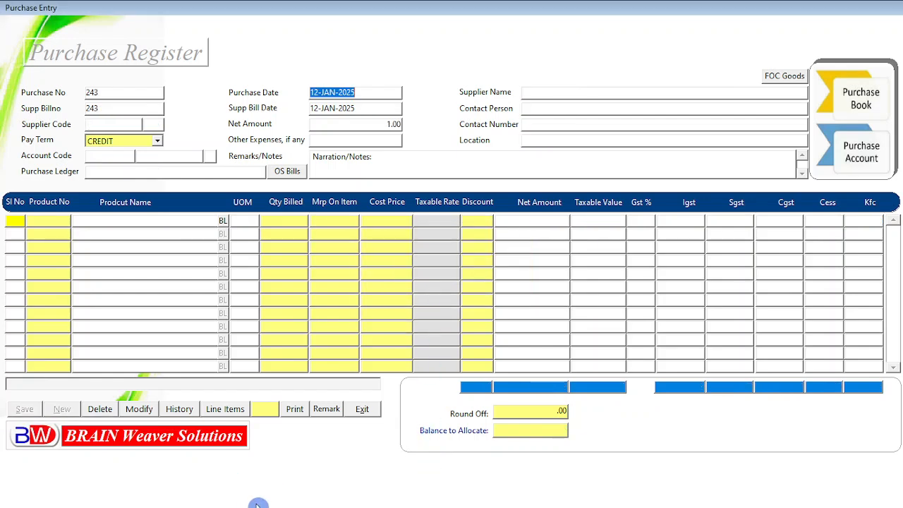
Exit the purchase entry and open the Set Price / Stock Register.
left_click(363, 413)
right_click(97, 88)
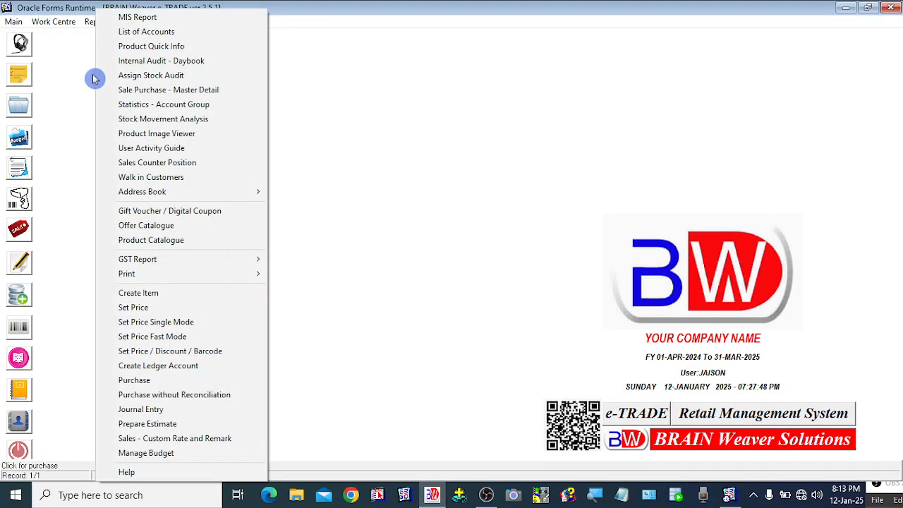
left_click(13, 21)
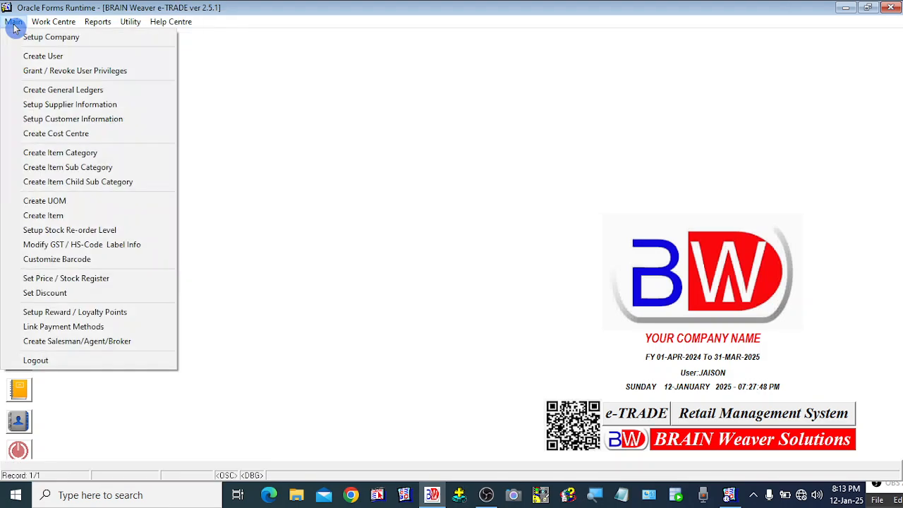
left_click(116, 282)
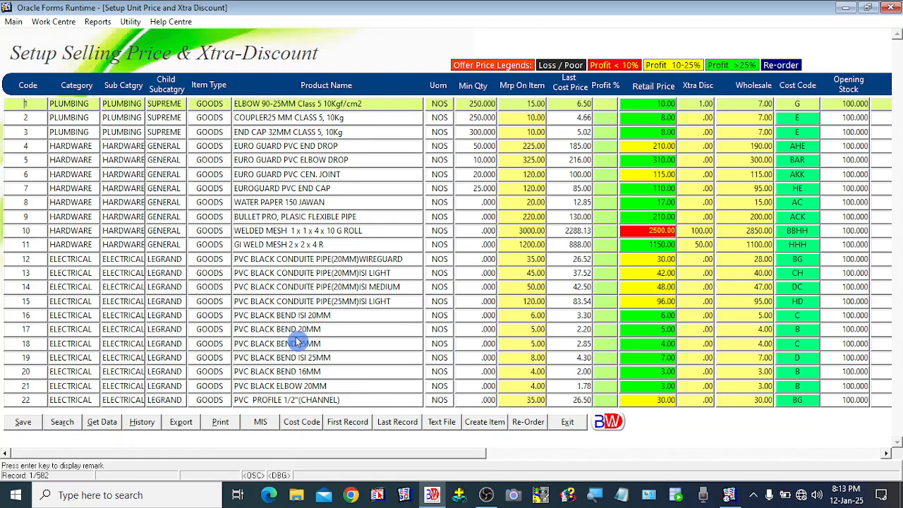
Go to the last record of the price register and check the basmati rice bag's name, MRP and last cost price.
left_click(252, 301)
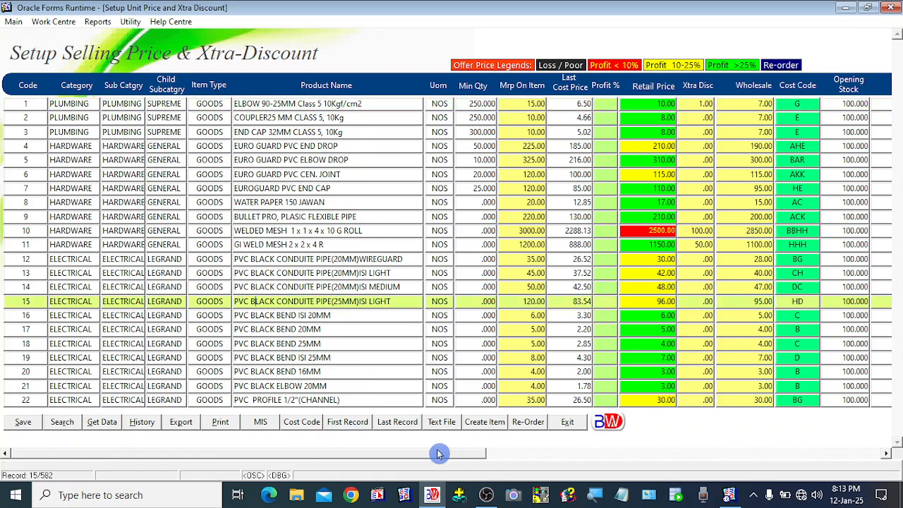
left_click(400, 424)
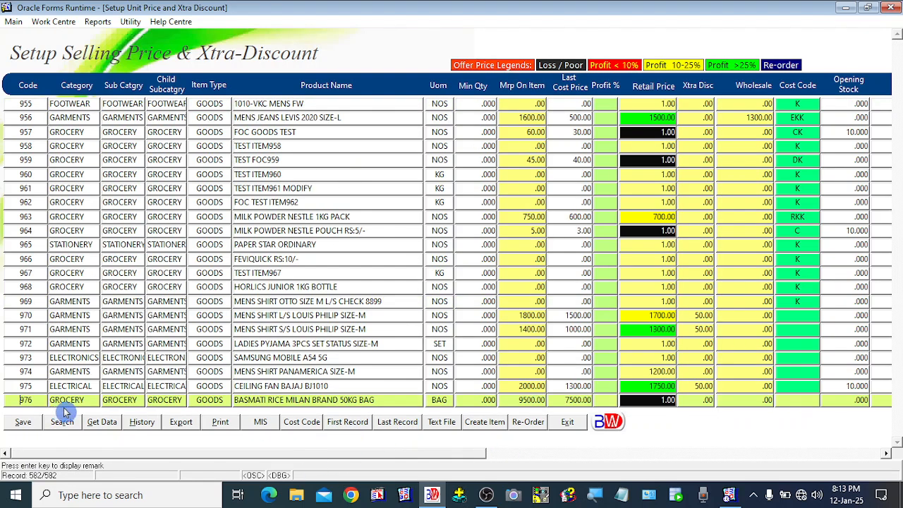
left_click(258, 400)
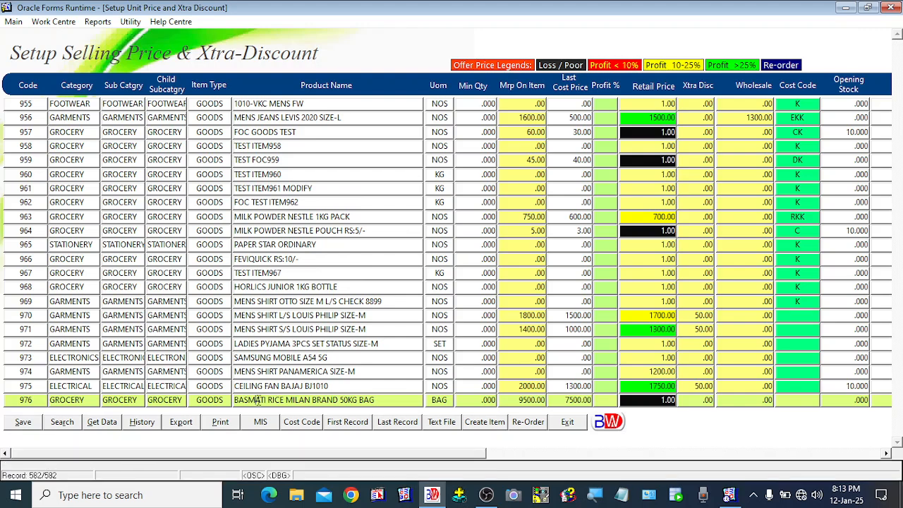
double_click(258, 401)
left_click_drag(374, 400, 230, 399)
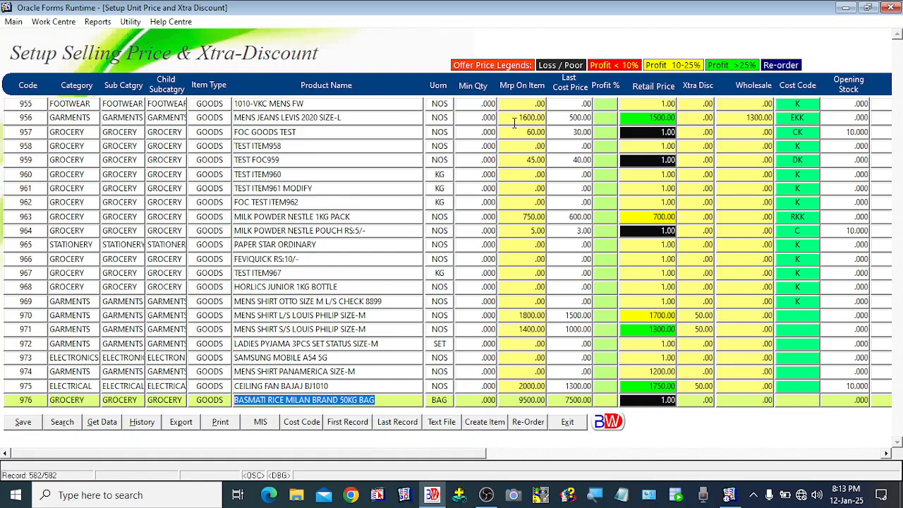
mouse_move(533, 400)
left_click(573, 400)
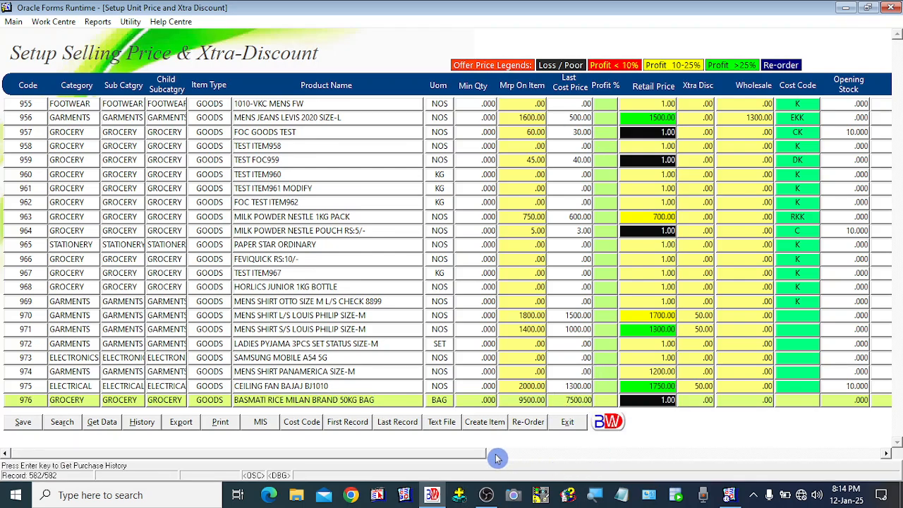
Check the basmati rice bag's purchased quantity, closing stock and stock value at cost, and return to the price columns.
left_click_drag(449, 455, 653, 456)
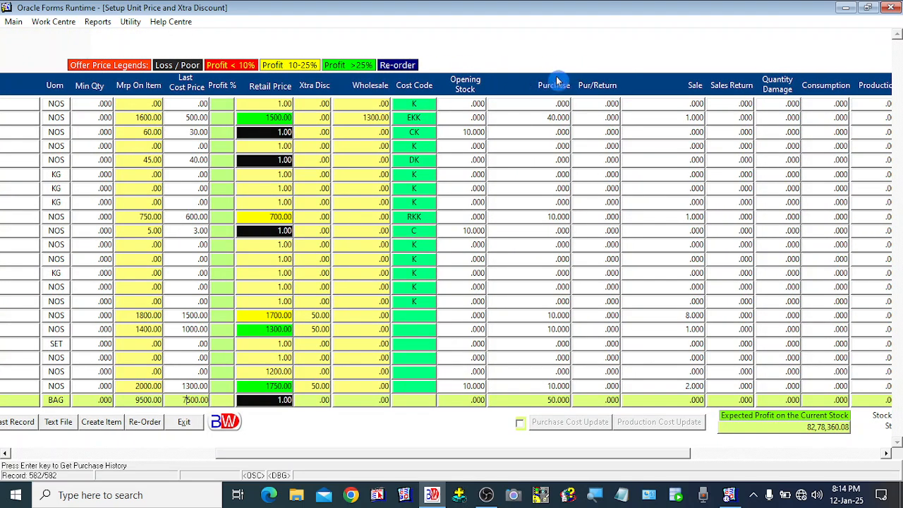
left_click(550, 400)
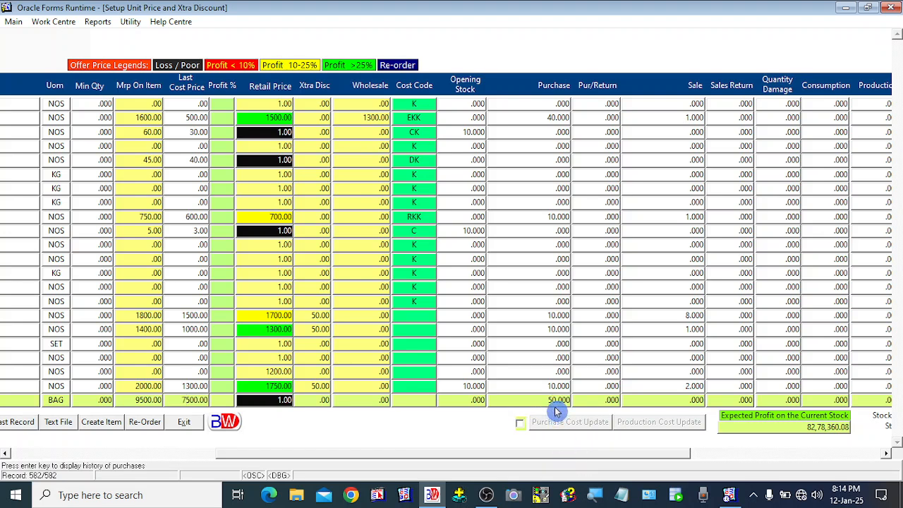
left_click_drag(594, 453, 735, 459)
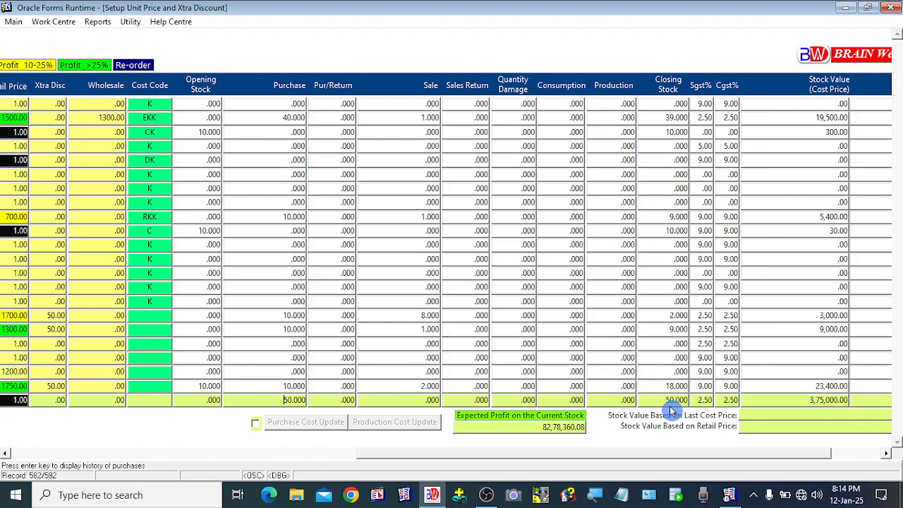
left_click_drag(649, 459, 678, 463)
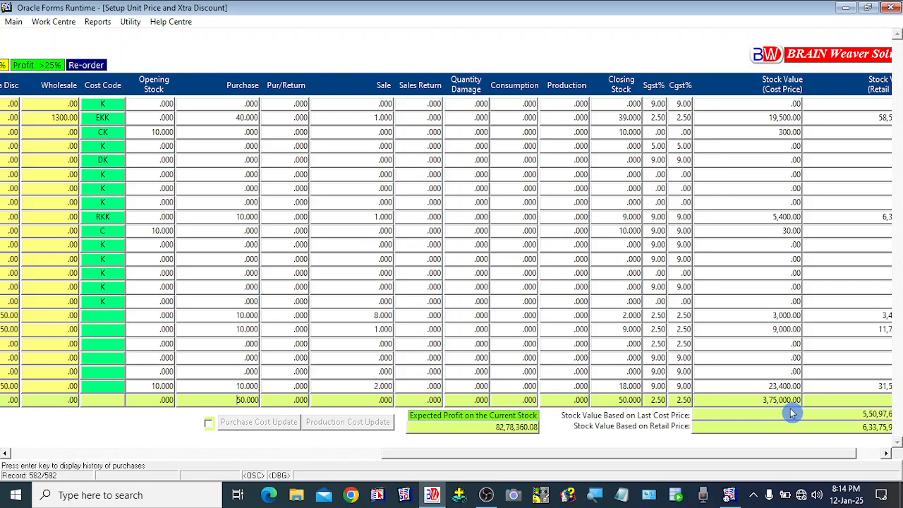
left_click_drag(786, 457, 434, 462)
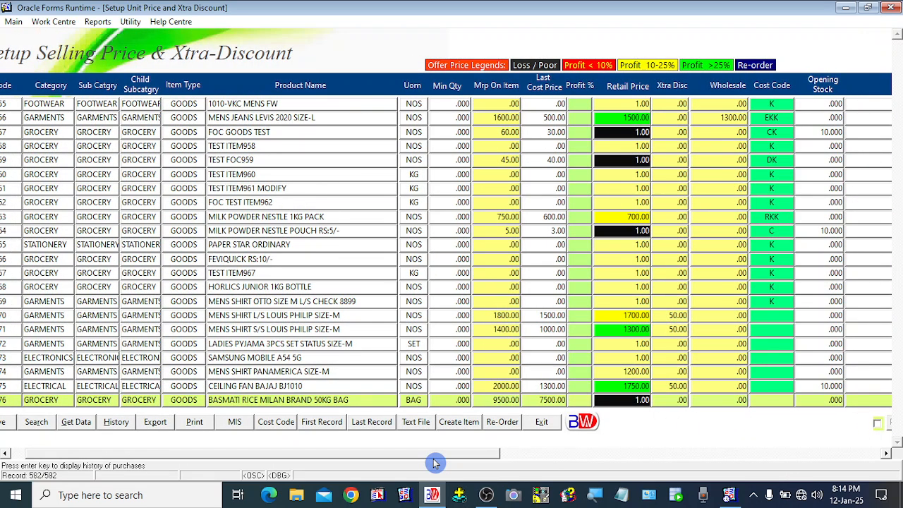
left_click_drag(434, 462, 438, 462)
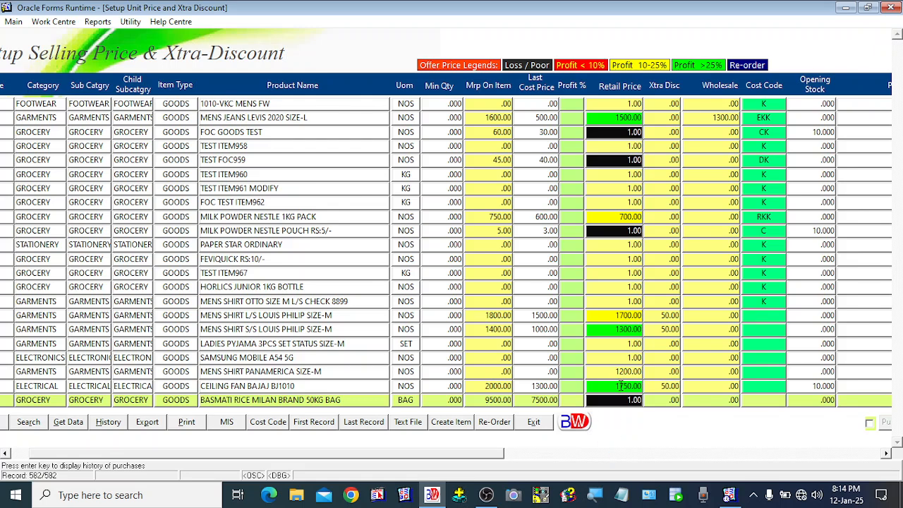
Set the retail price of BASMATI RICE MILAN BRAND 50KG BAG to 9000.
left_click(666, 387)
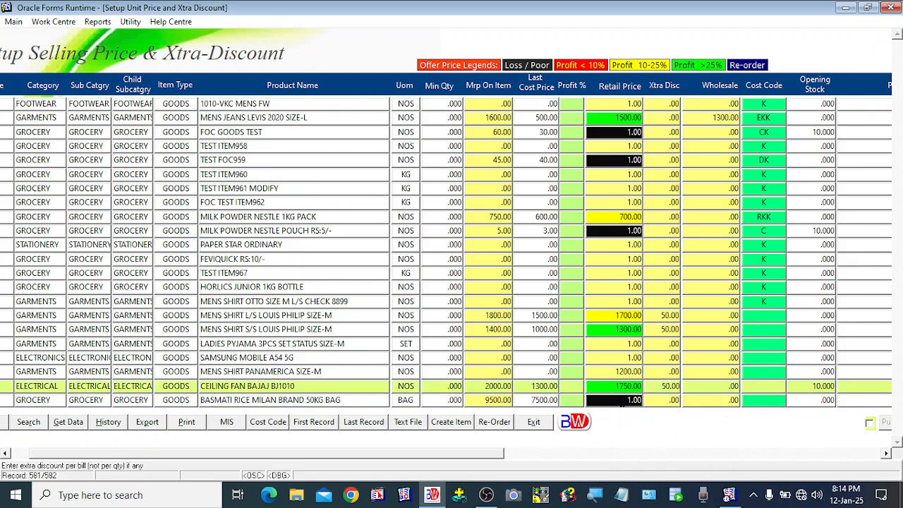
left_click(621, 400)
key("Up")
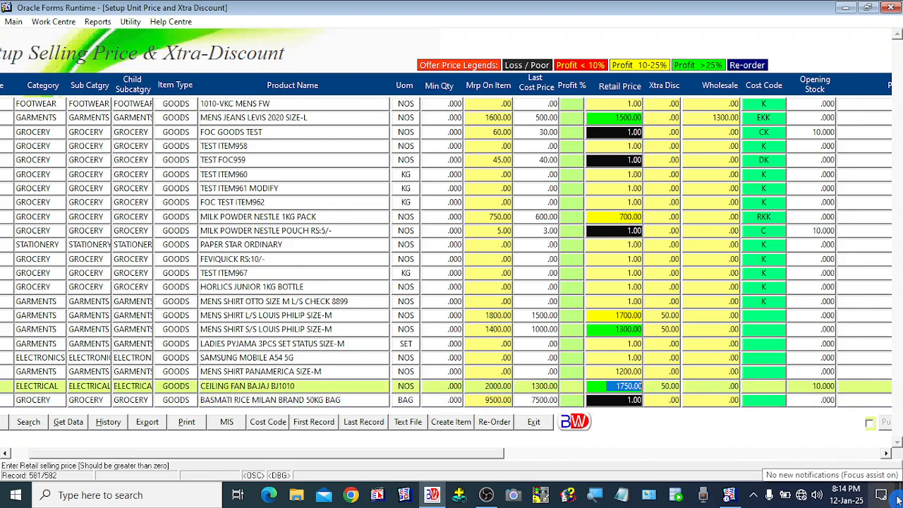
key("Down")
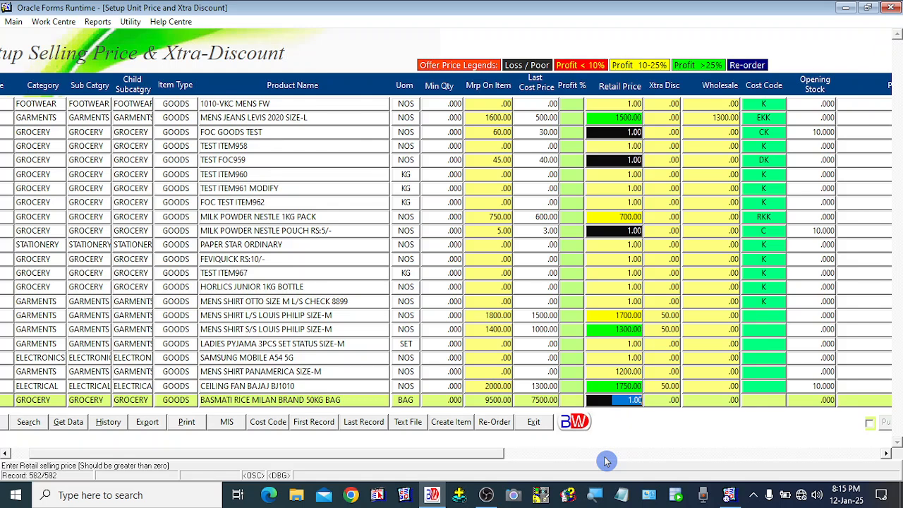
type("9000")
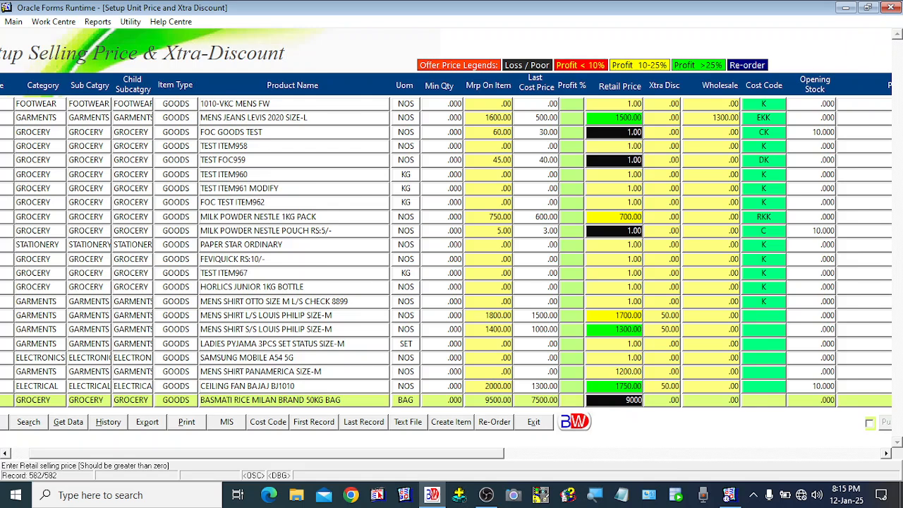
key("Up")
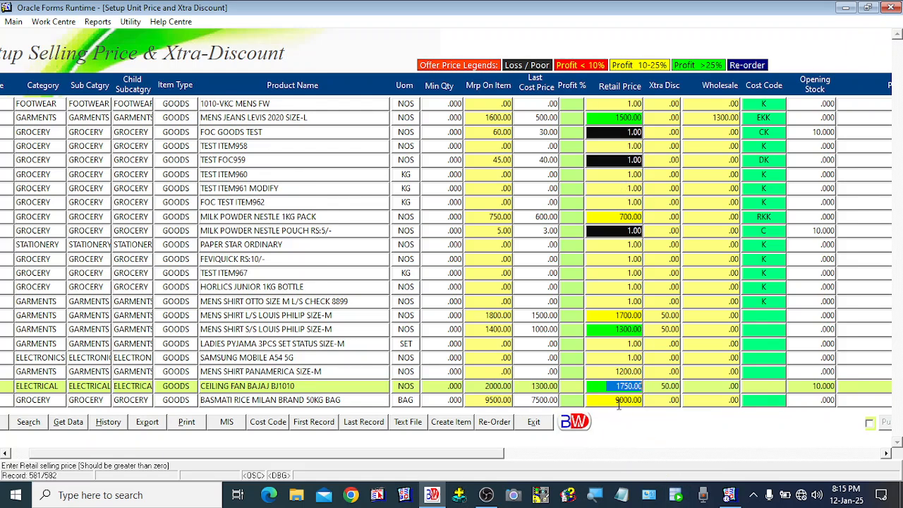
Set the profit percentage of BASMATI RICE MILAN BRAND 50KG BAG to 5 to calculate its retail price from cost.
left_click(704, 401)
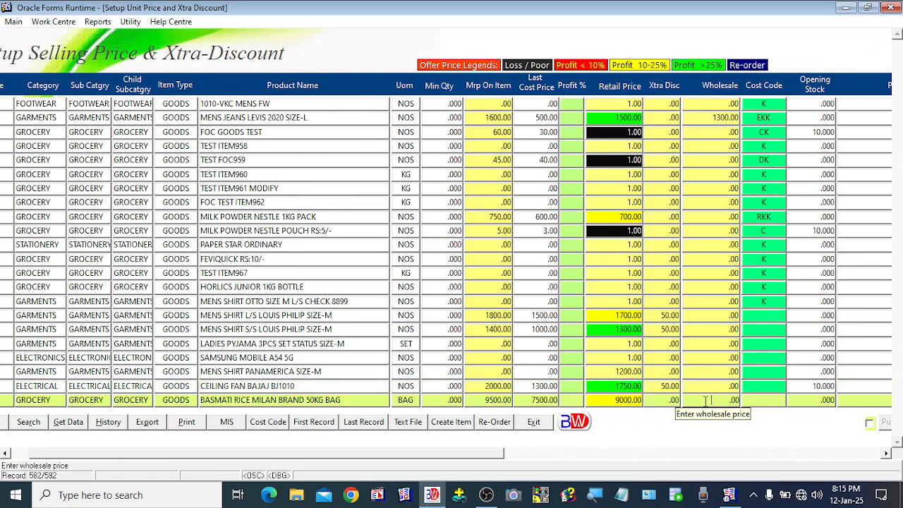
left_click(574, 399)
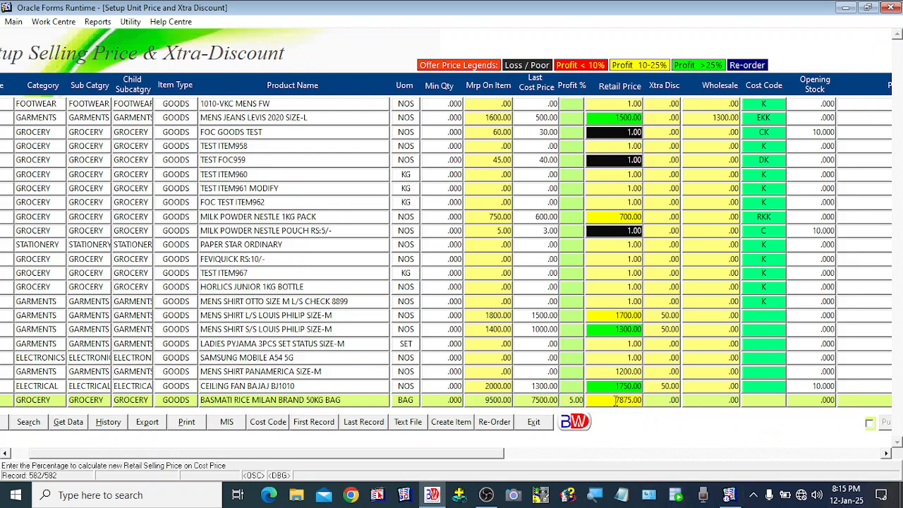
Replace the calculated retail price of BASMATI RICE MILAN BRAND 50KG BAG with 9000.
left_click(616, 400)
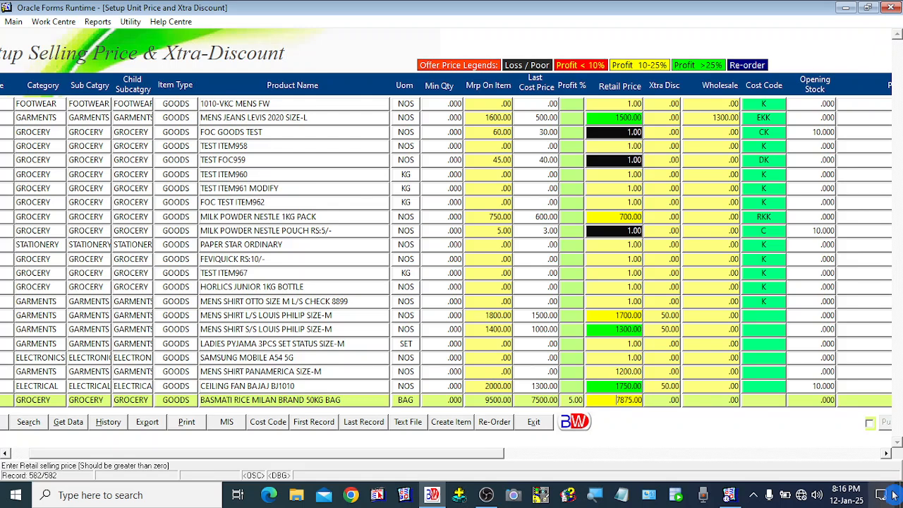
key("Delete")
key("Delete")
key("Delete")
key("Delete")
key("Delete")
key("Delete")
key("Delete")
type("9")
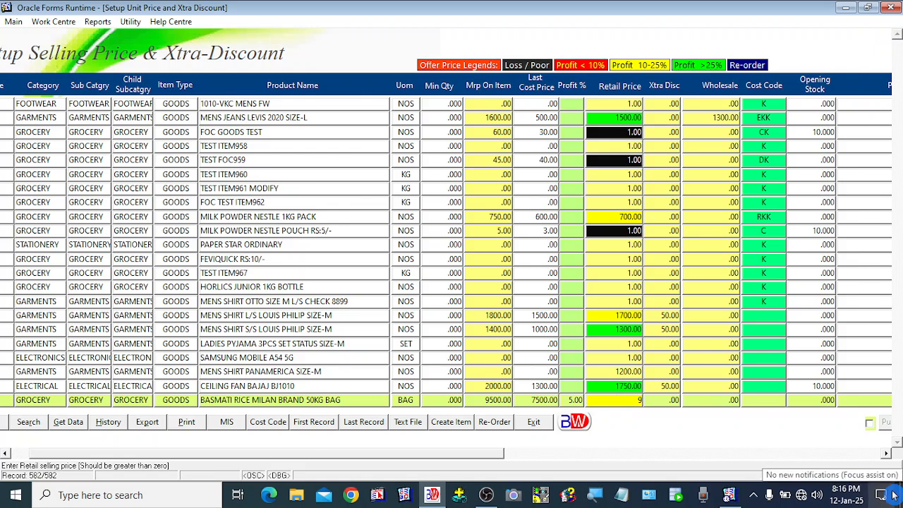
type("000")
key("Up")
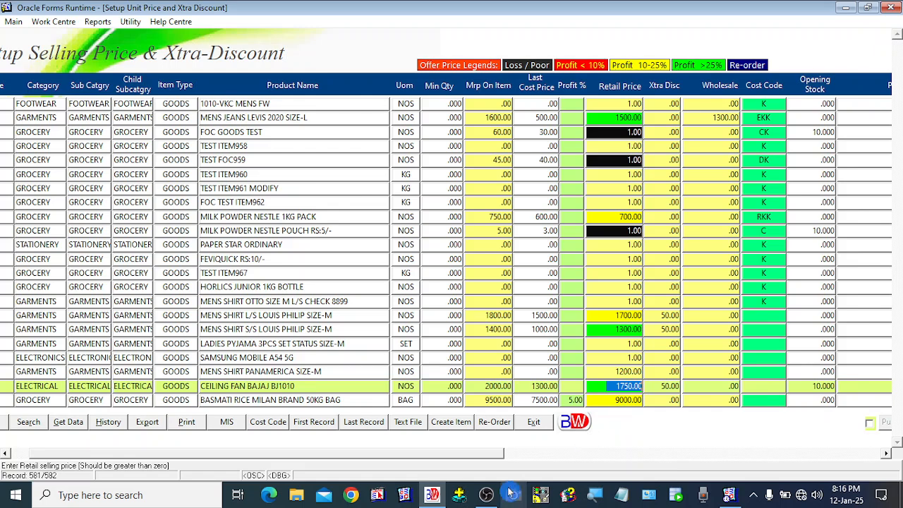
Save the selling price changes and close the price setup form.
left_click_drag(489, 454, 461, 456)
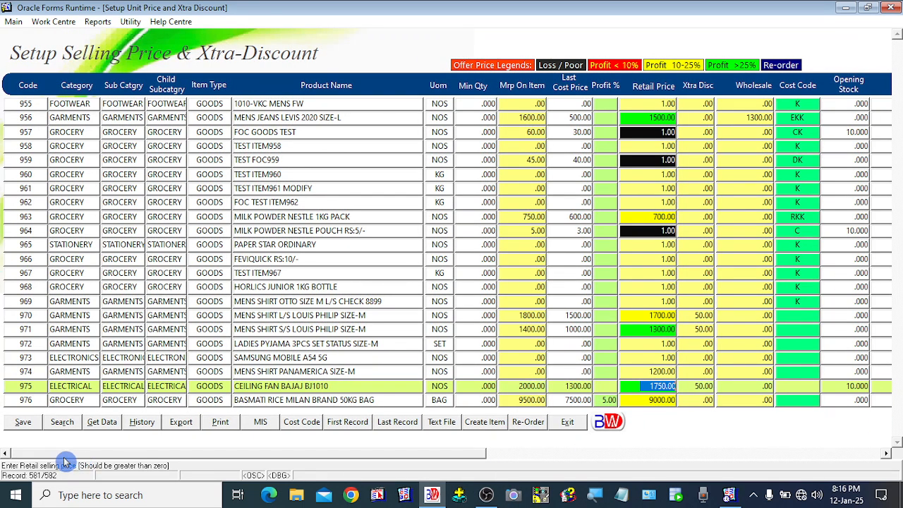
left_click(23, 422)
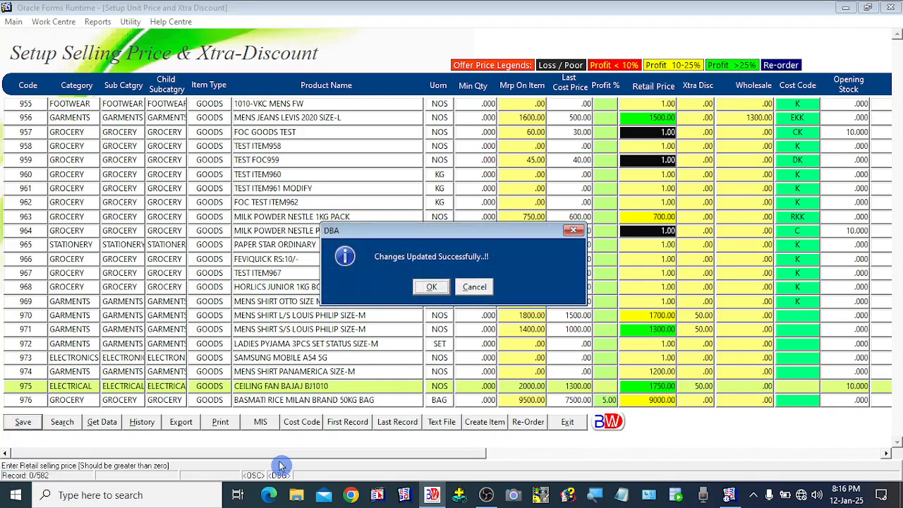
left_click(431, 287)
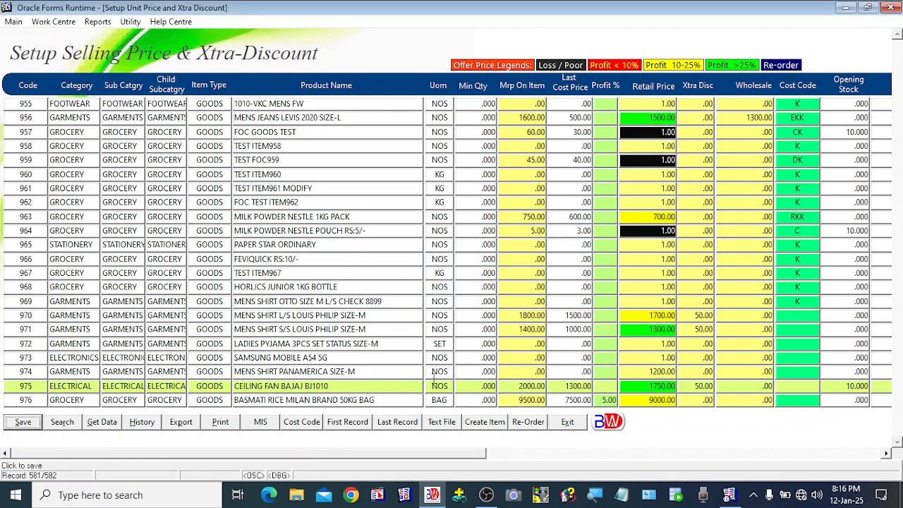
left_click(571, 421)
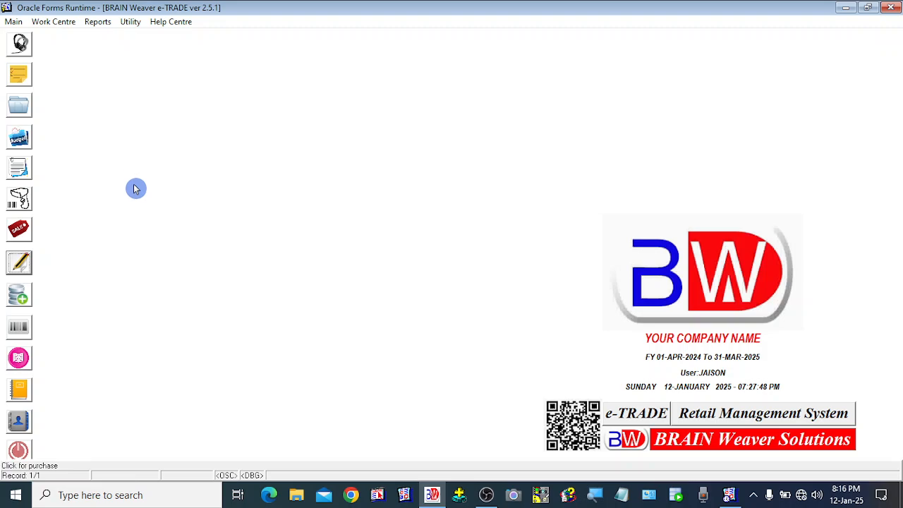
Open a new purchase entry and select TMP RICE MILL as the supplier to view its account balance.
left_click(21, 268)
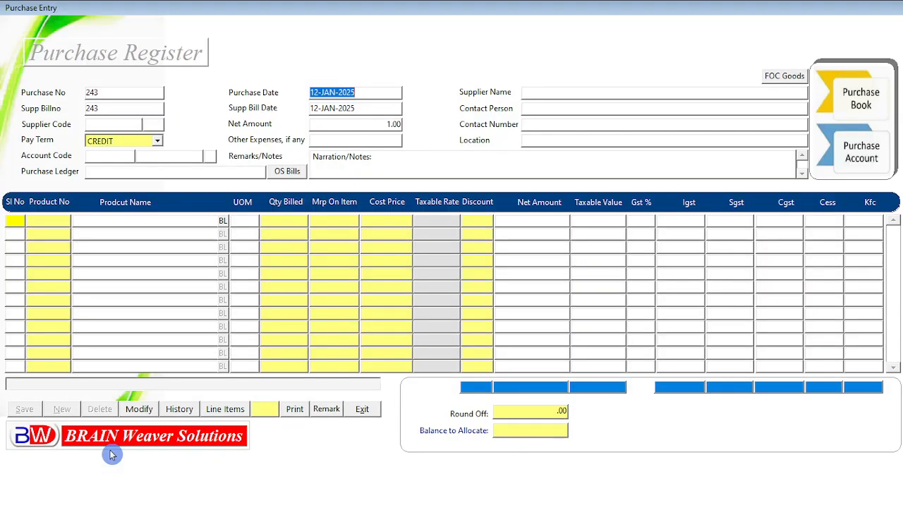
key("Return")
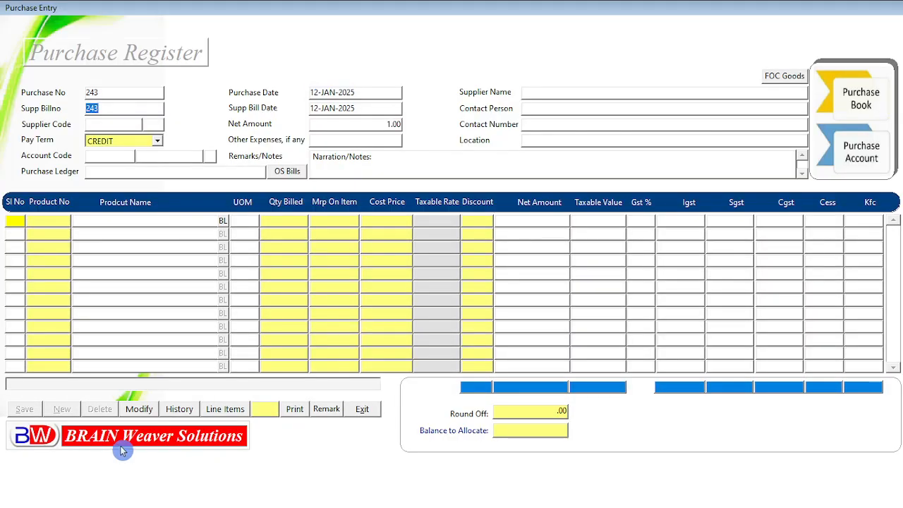
key("Return")
key("Return")
type("tMP RICE MILL%")
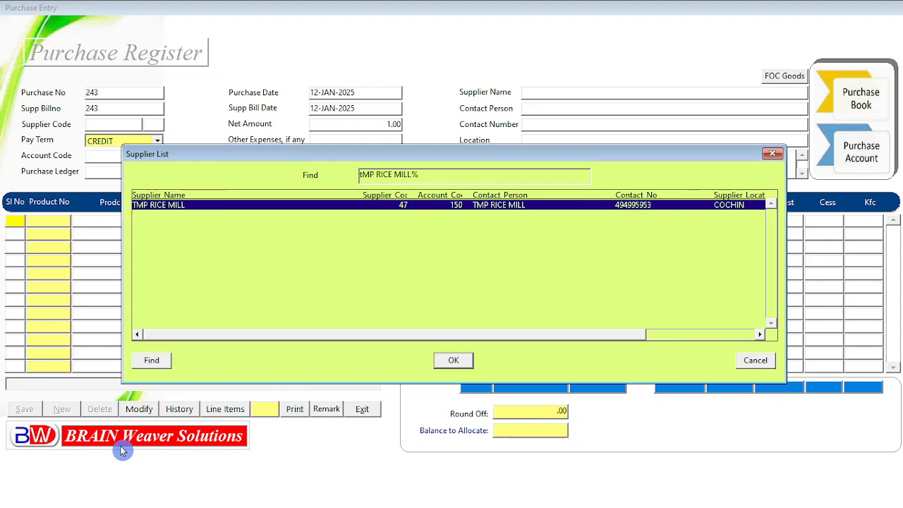
key("Return")
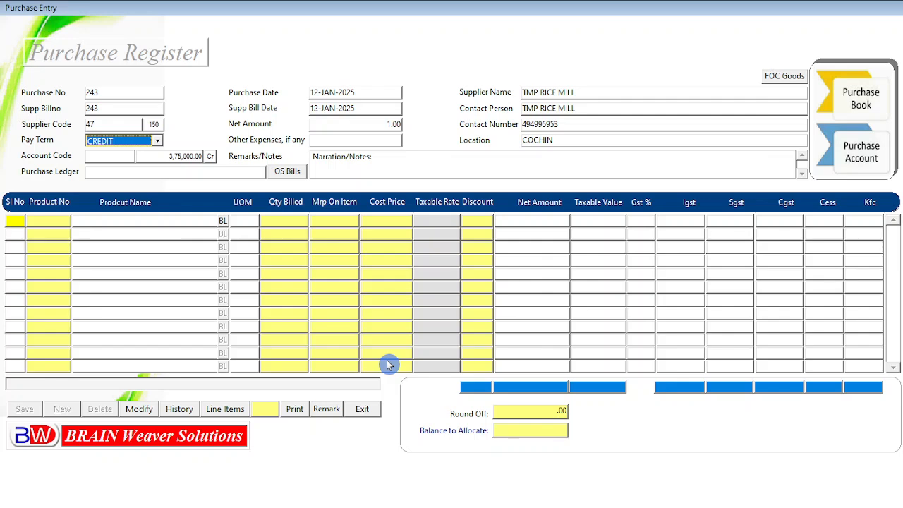
Check the supplier's outstanding bills payable, and exit the purchase entry without saving.
left_click(288, 174)
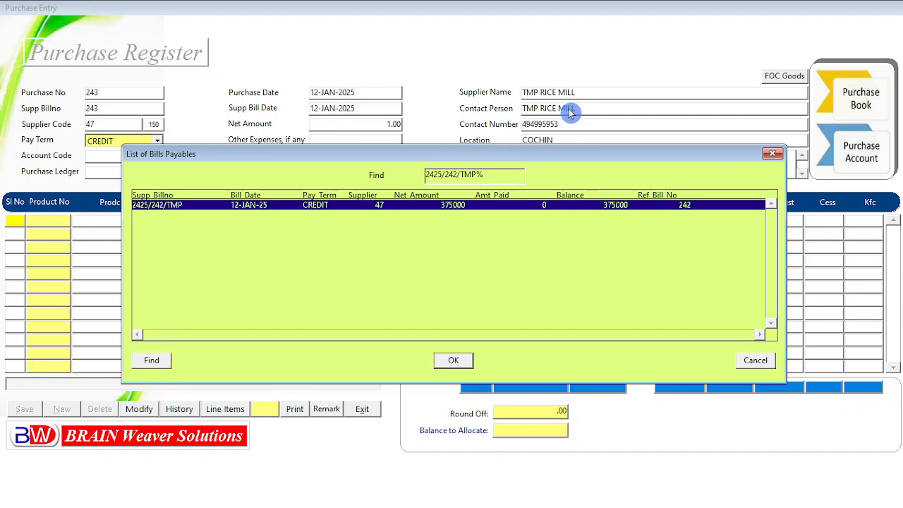
left_click(752, 365)
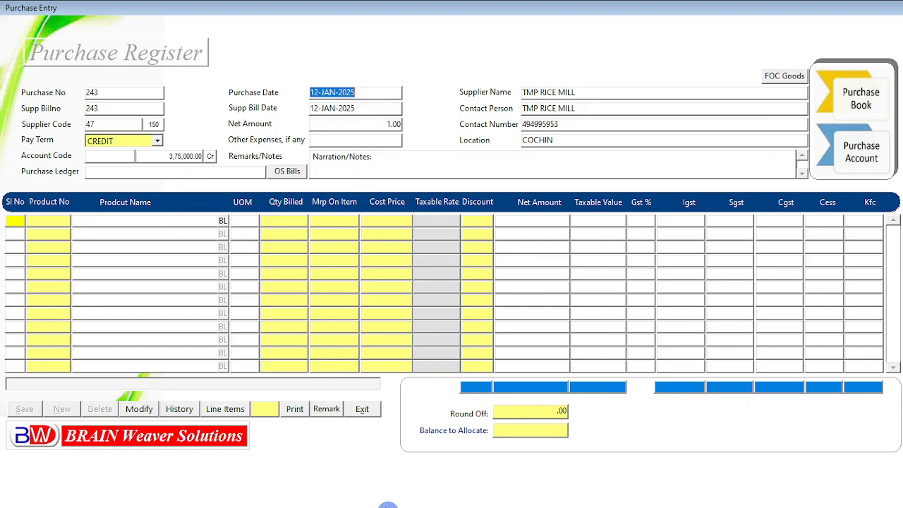
left_click(364, 414)
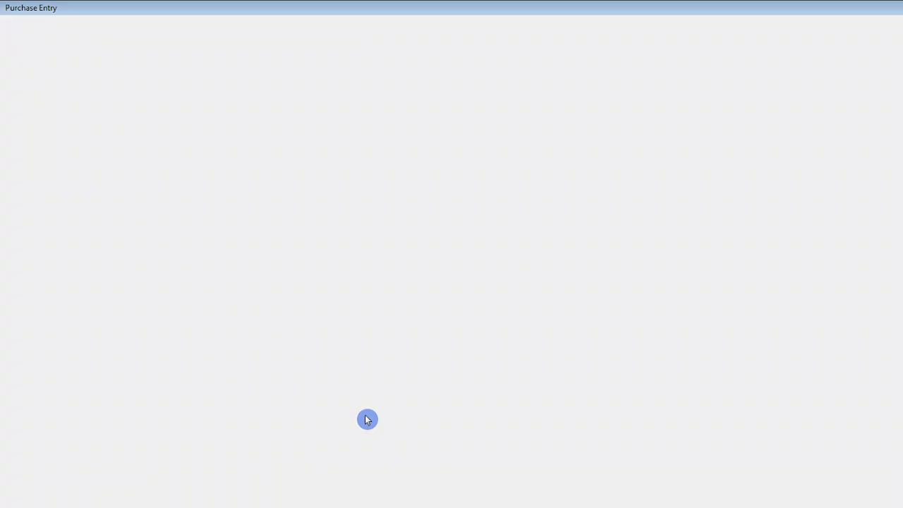
Open the List of Accounts and filter it to the Supplier group.
right_click(145, 84)
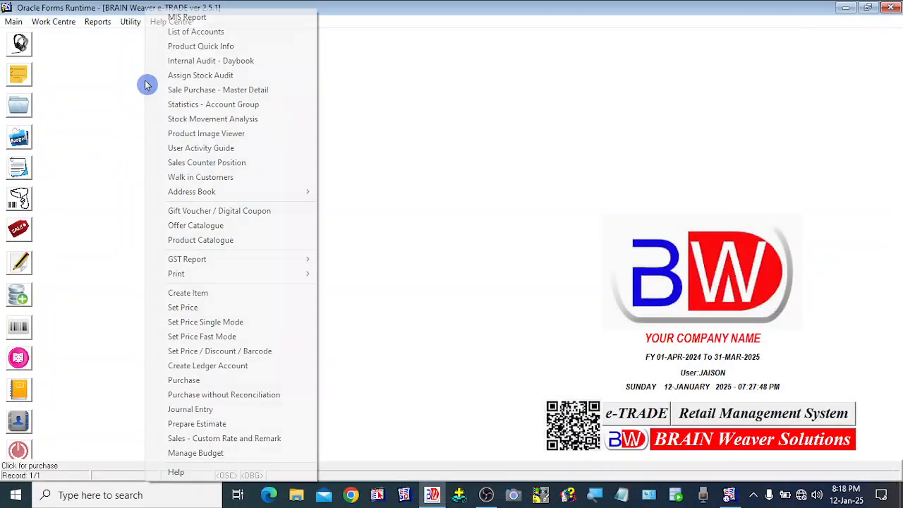
left_click(226, 32)
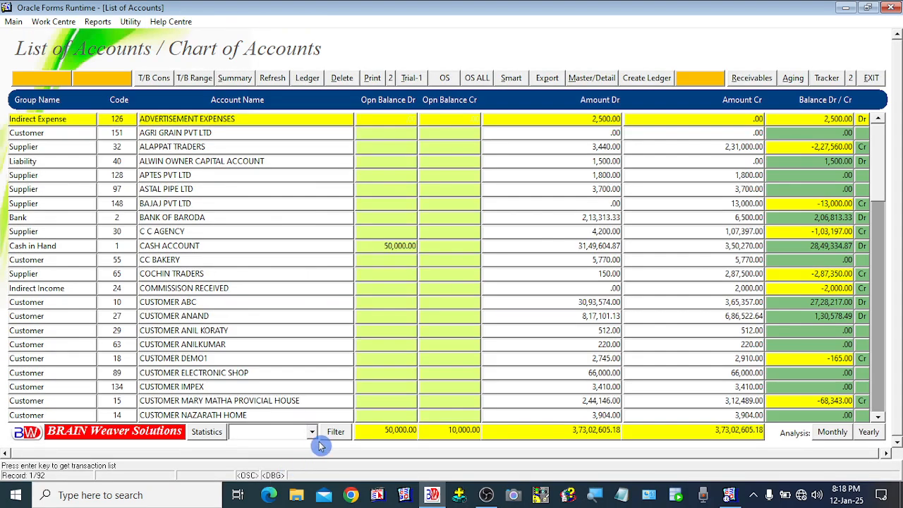
left_click(310, 432)
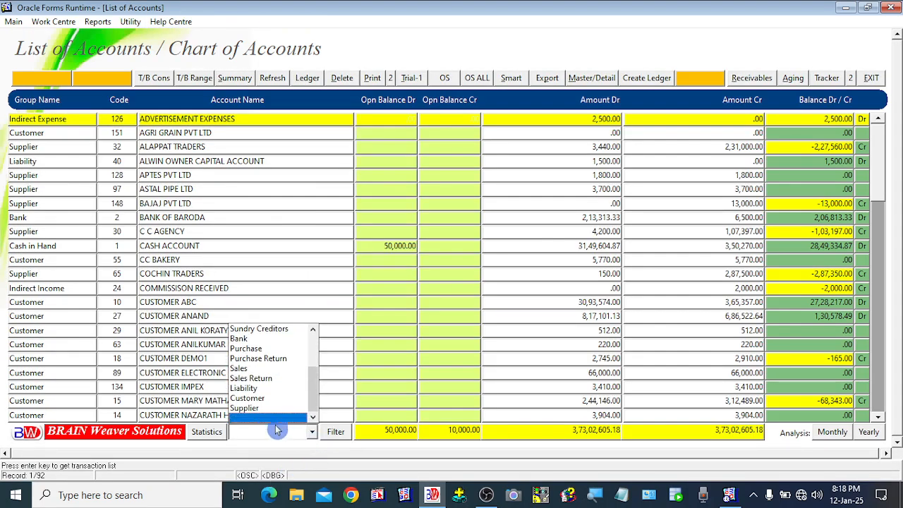
left_click(257, 408)
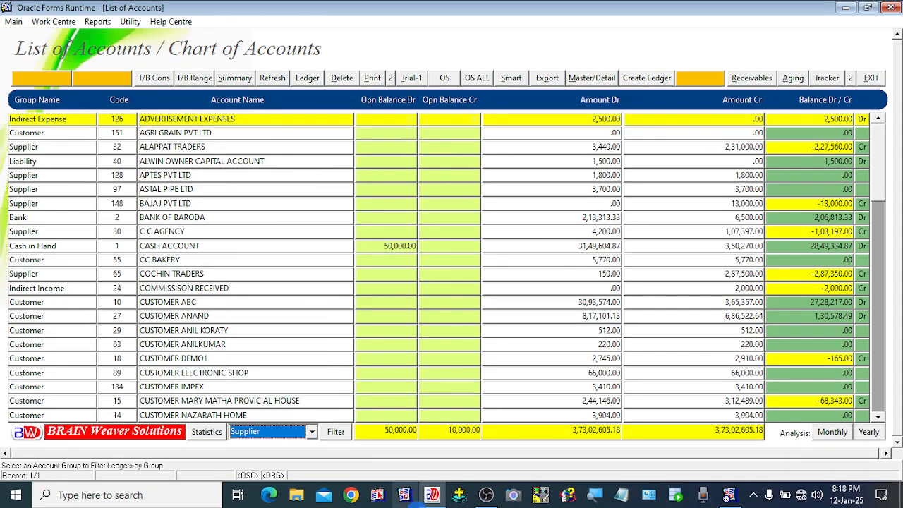
left_click(336, 431)
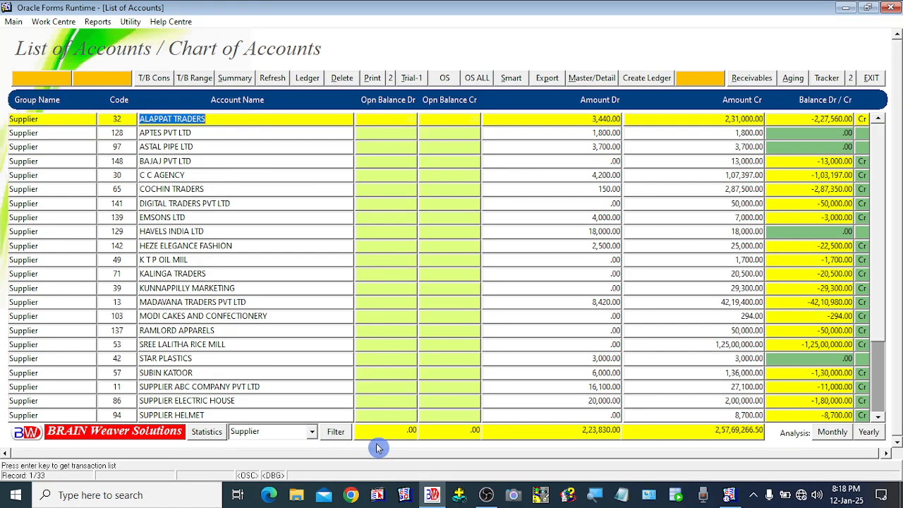
Find TMP RICE MILL in the supplier accounts and examine its transaction list, including narration and debit and credit amounts.
left_click_drag(877, 335, 870, 422)
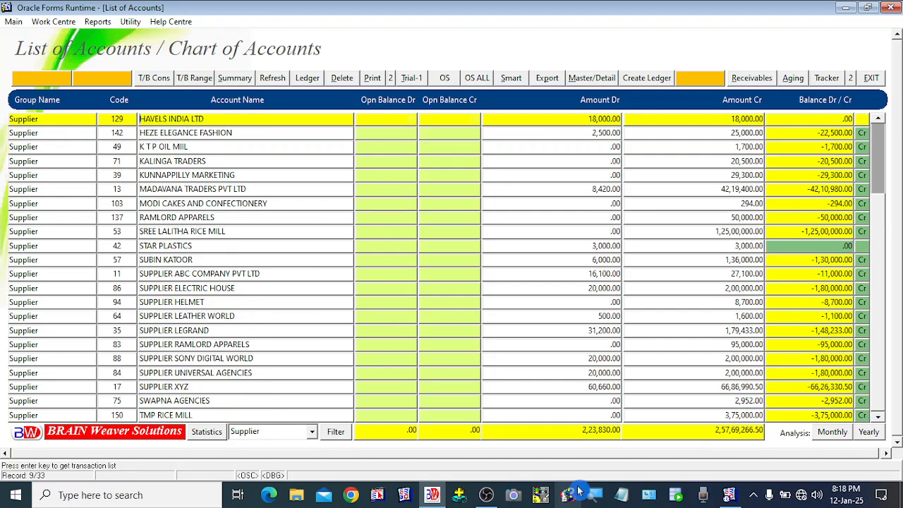
left_click(146, 417)
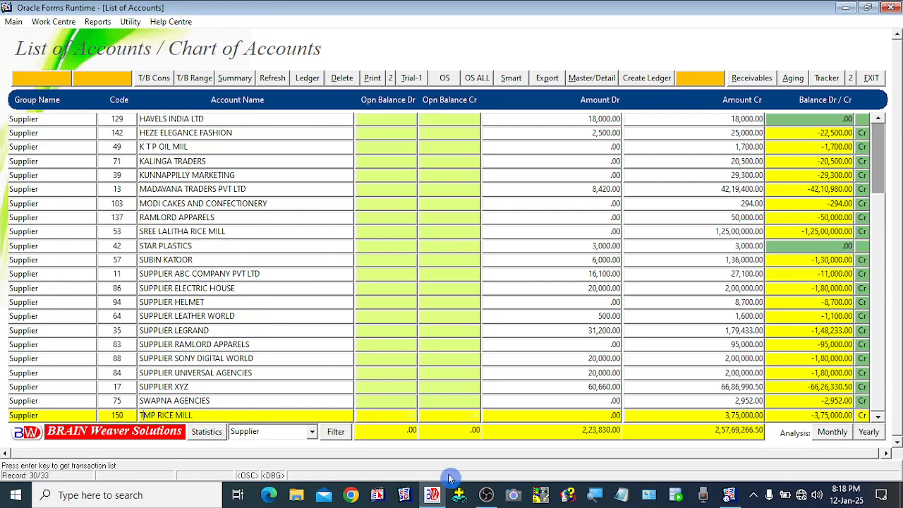
left_click(208, 418)
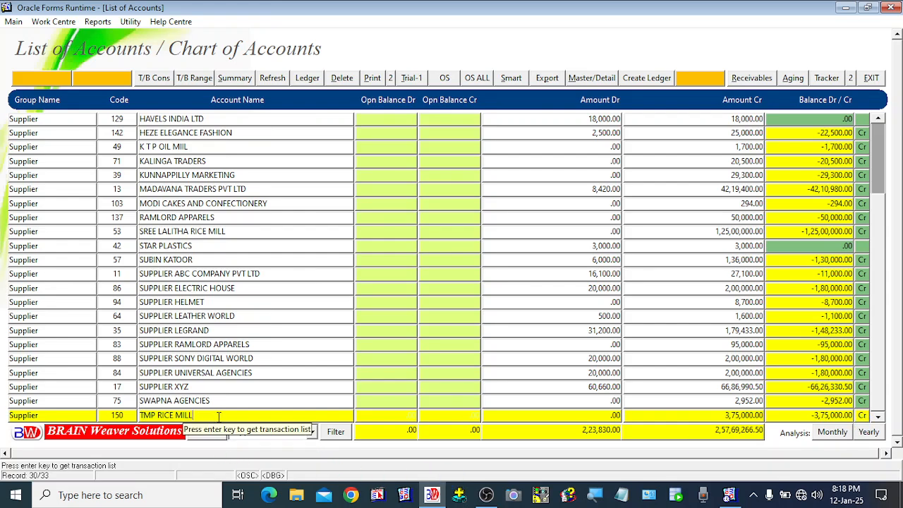
key("Return")
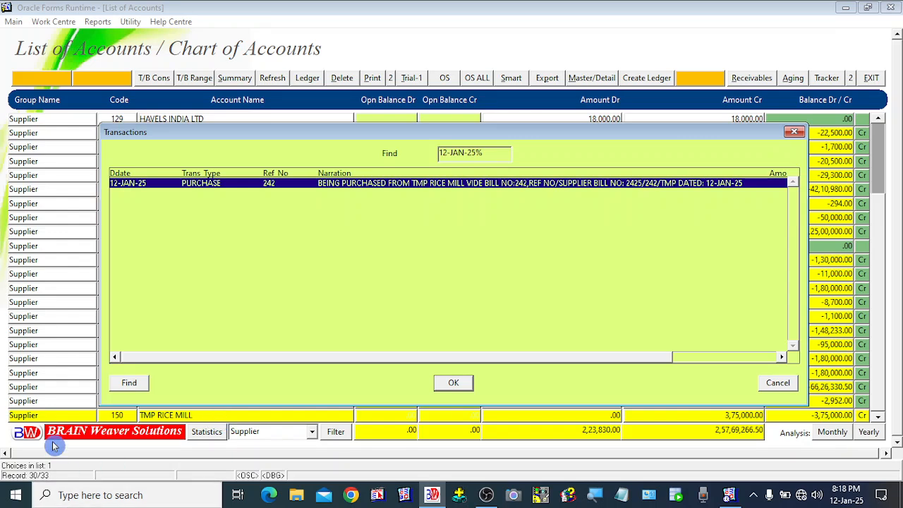
left_click_drag(271, 361, 247, 367)
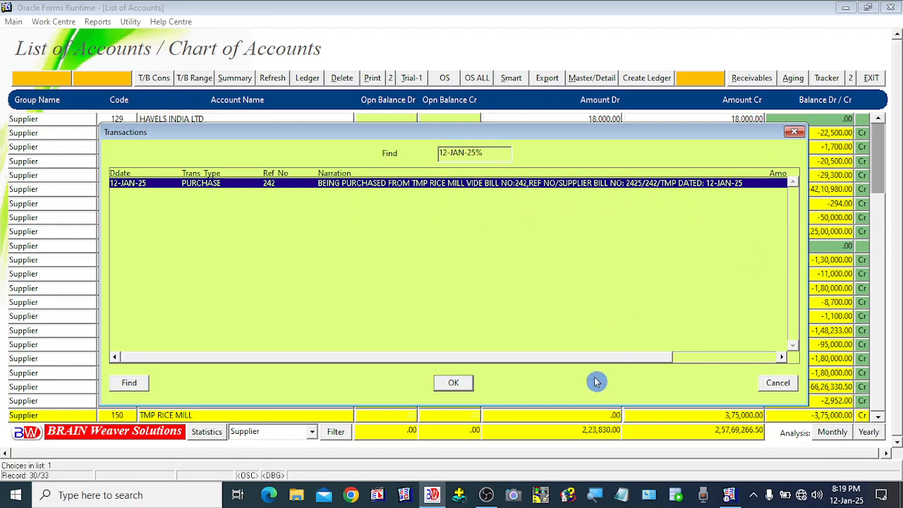
left_click_drag(607, 361, 709, 362)
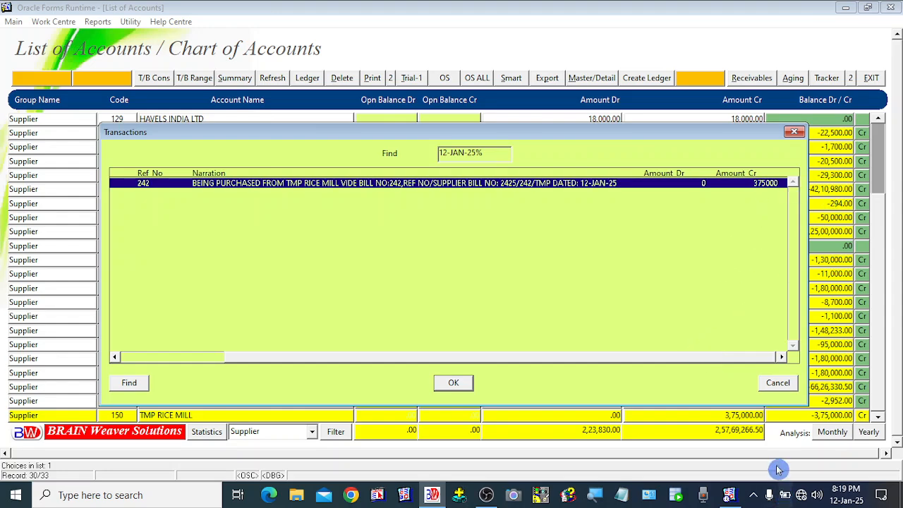
left_click(777, 383)
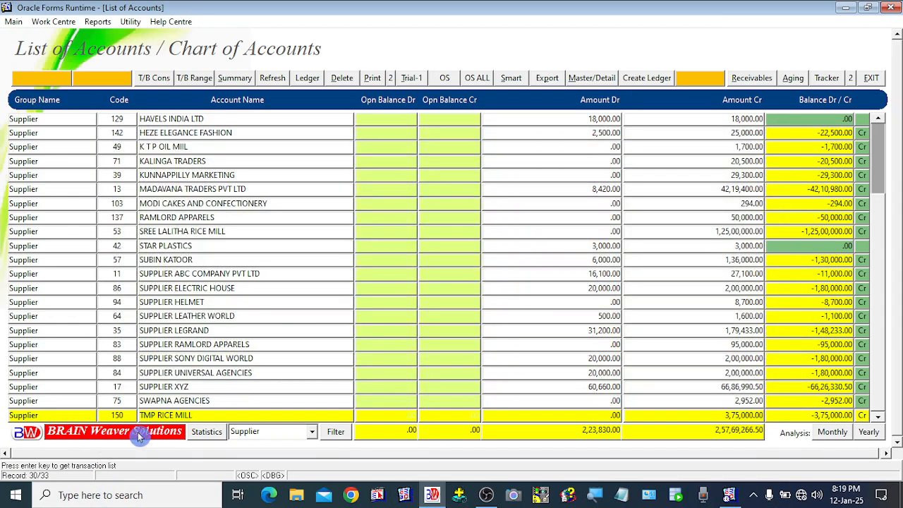
View the ledger transactions of the TMP RICE MILL account.
left_click(217, 402)
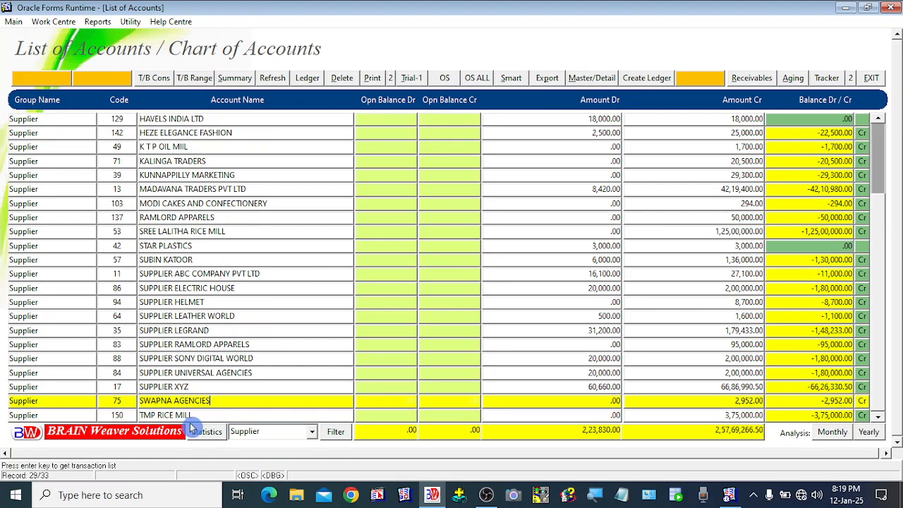
left_click(190, 416)
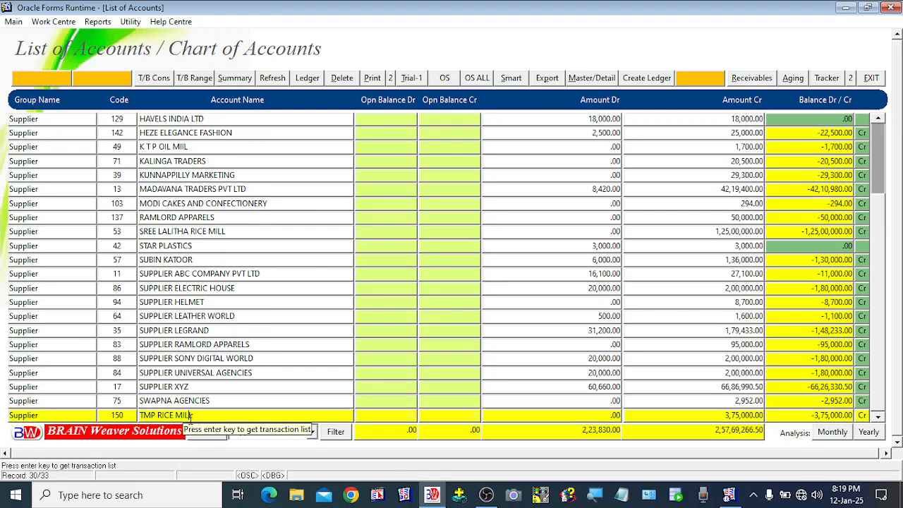
left_click(308, 80)
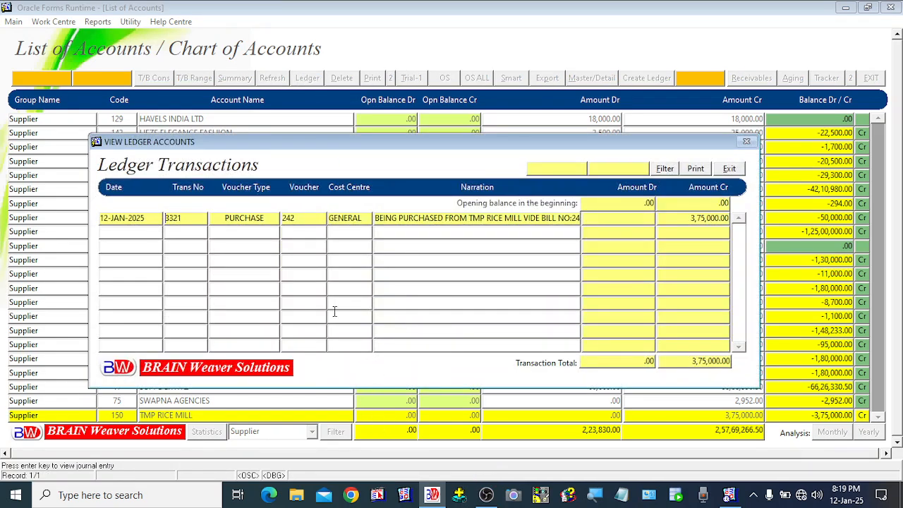
left_click(232, 232)
left_click(386, 243)
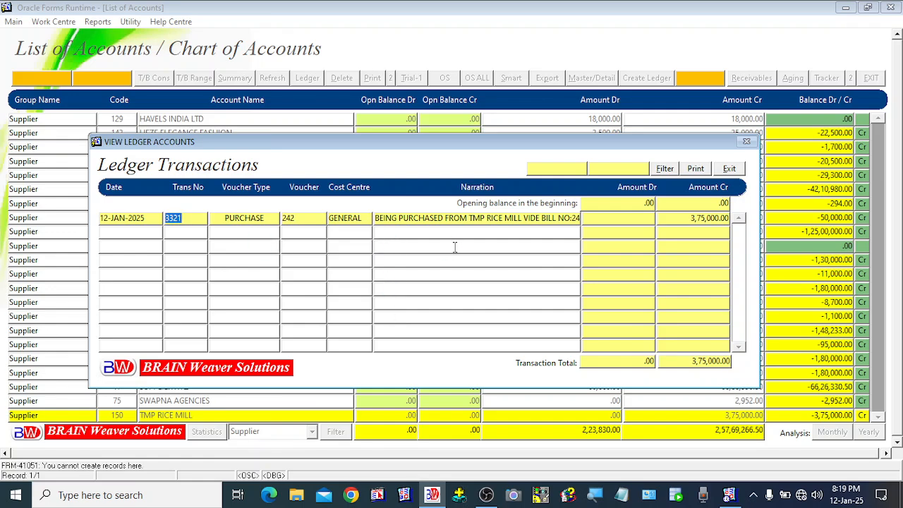
Preview the printable ledger report for TMP RICE MILL, maximized and enlarged, and check its credit amount and closing balance.
left_click(695, 169)
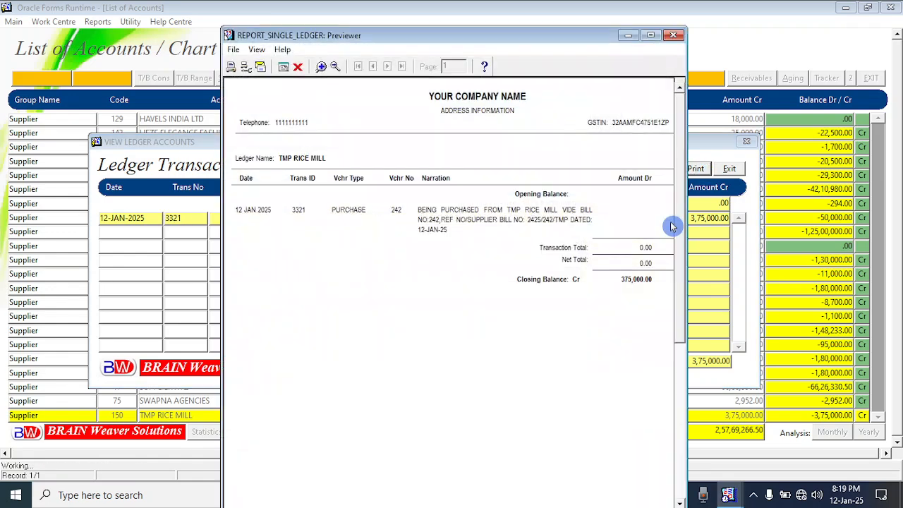
left_click(650, 35)
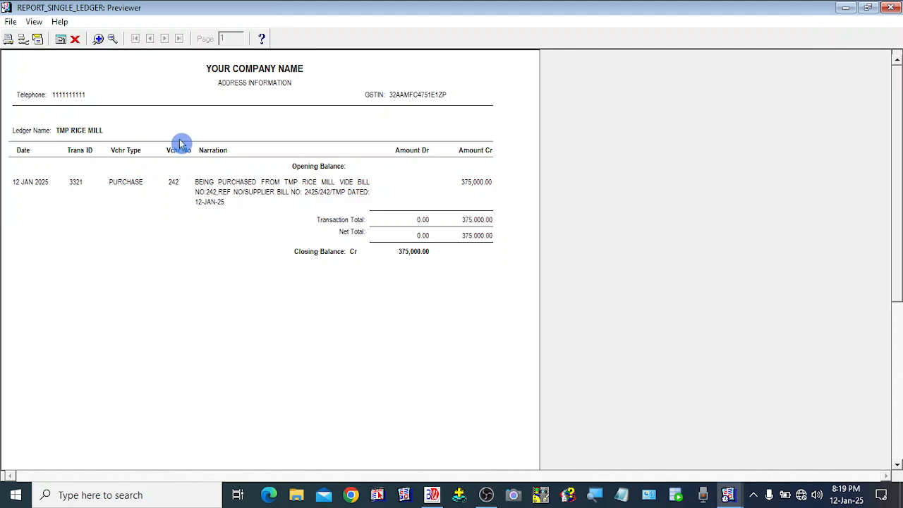
left_click(98, 39)
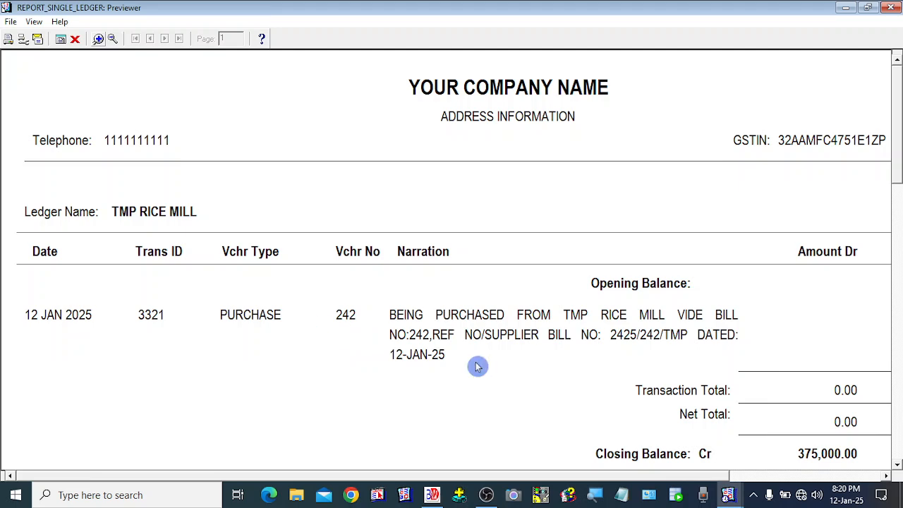
left_click_drag(699, 480, 794, 479)
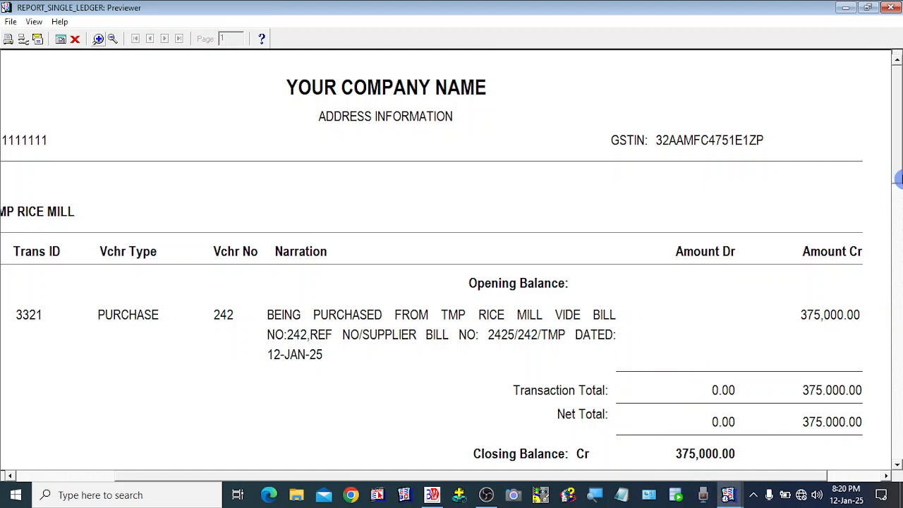
left_click_drag(895, 178, 898, 220)
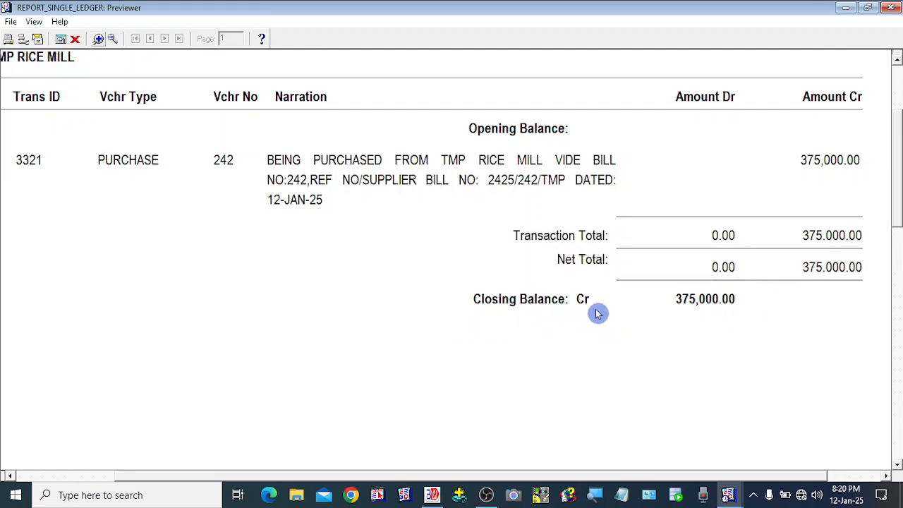
Close the TMP RICE MILL ledger report preview, its ledger transactions, and the List of Accounts.
left_click(112, 40)
left_click(74, 39)
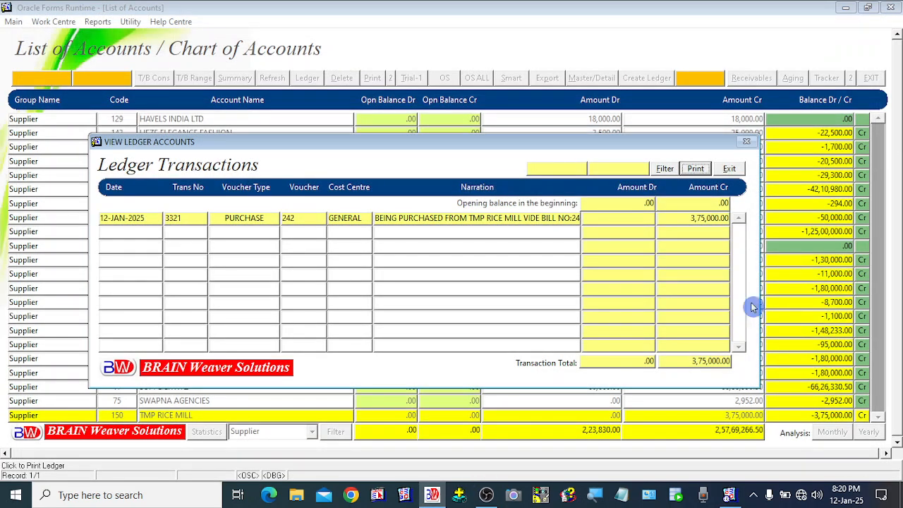
left_click(731, 169)
left_click(871, 78)
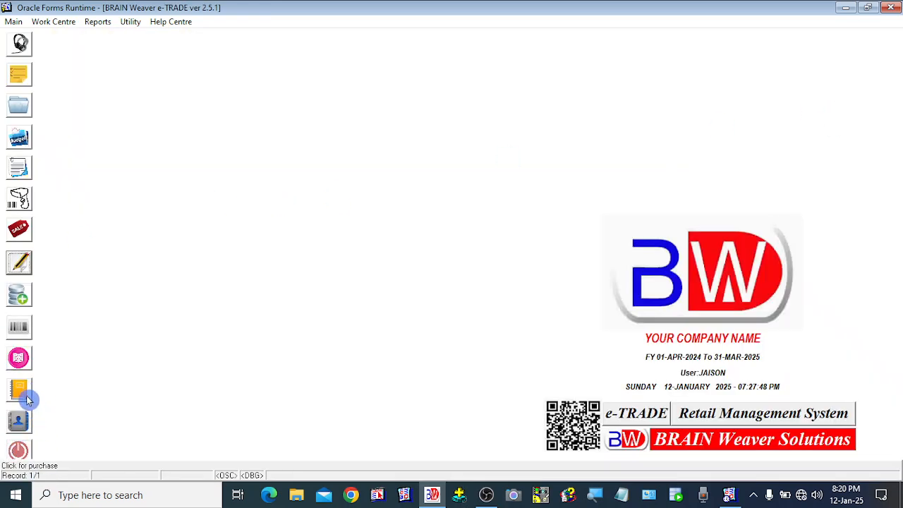
Open the Journal Register and examine the final purchase voucher's debit and credit entries for PURCHASE ACCOUNT and TMP RICE MILL, and close the register.
left_click(28, 399)
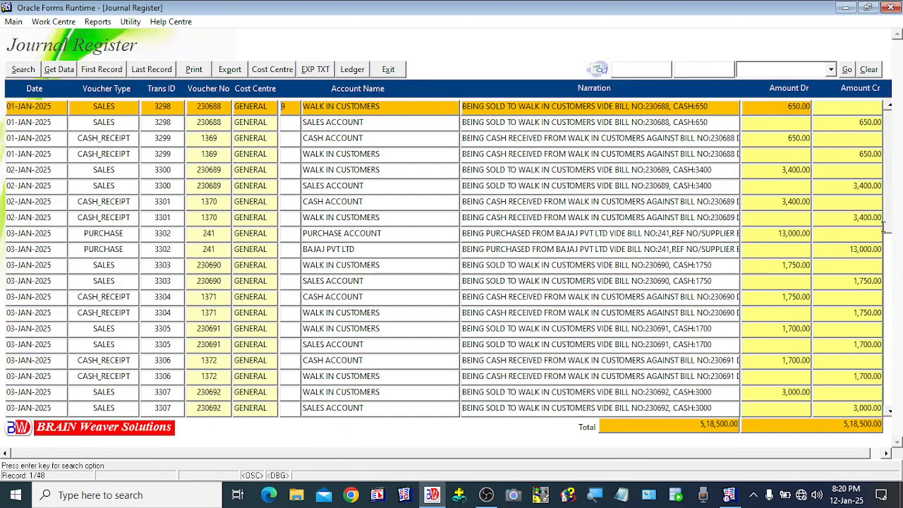
left_click(155, 71)
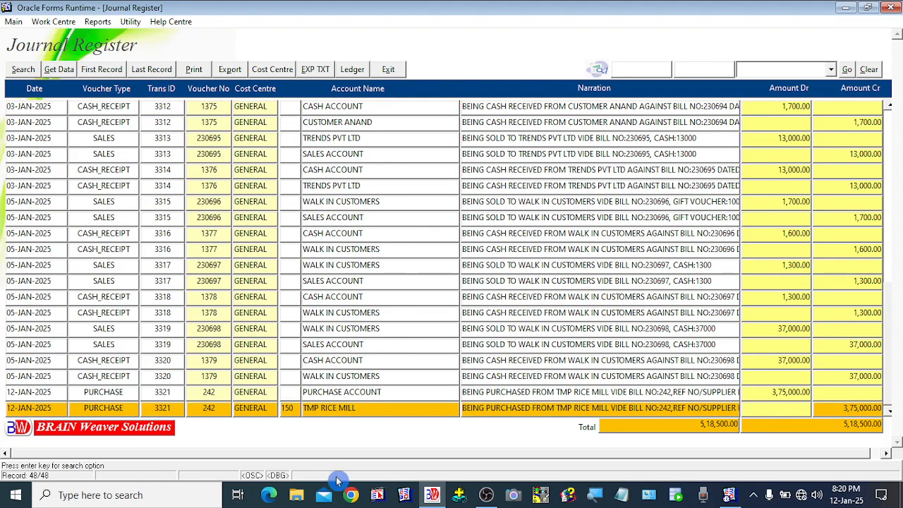
left_click(85, 391)
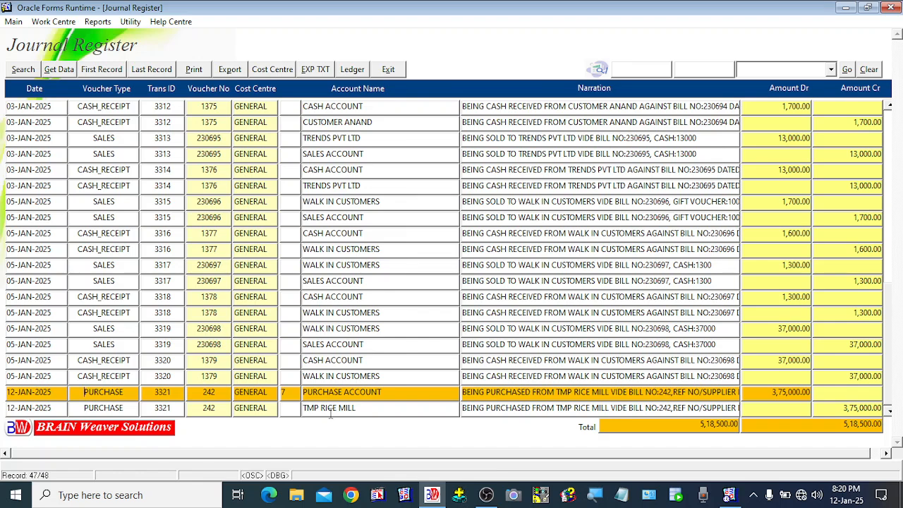
left_click(330, 408)
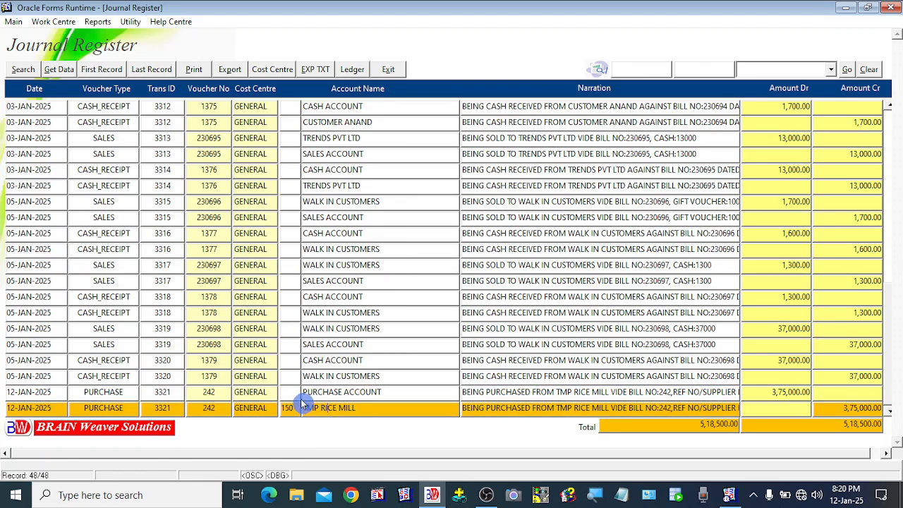
key("Up")
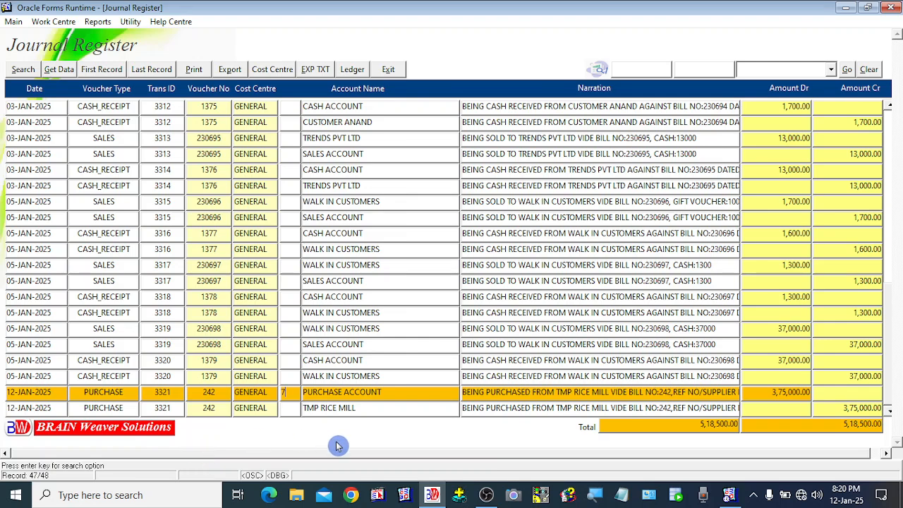
left_click(352, 411)
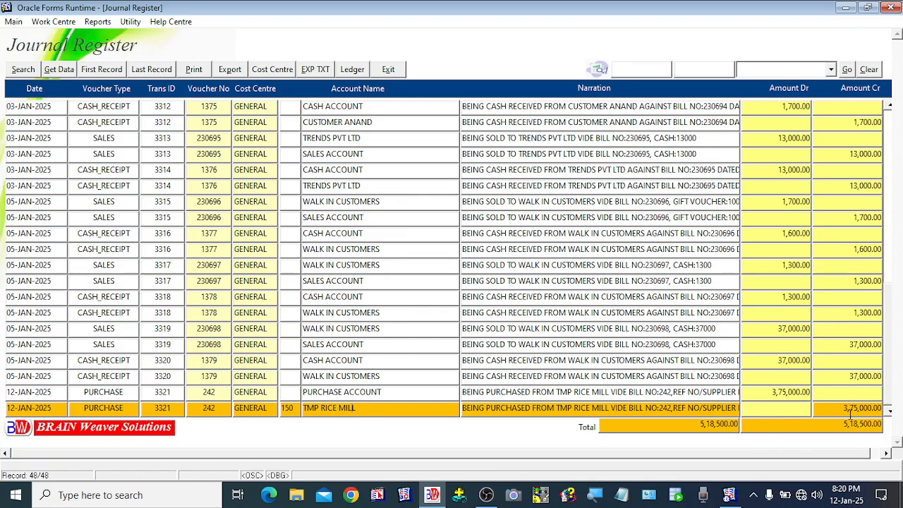
left_click(775, 395)
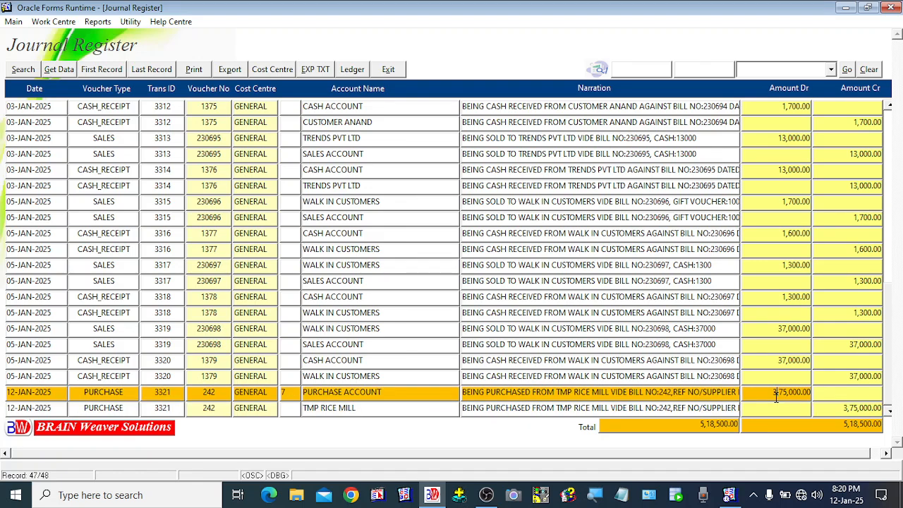
left_click(832, 409)
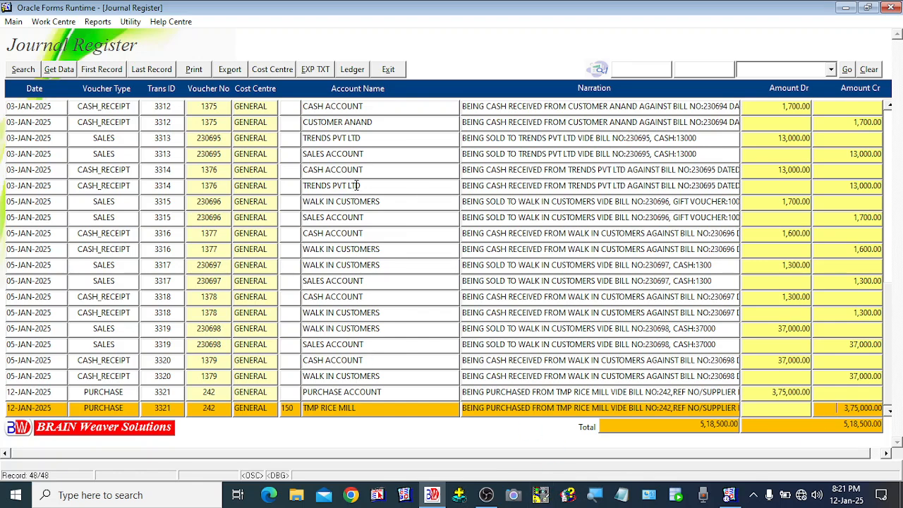
left_click(393, 70)
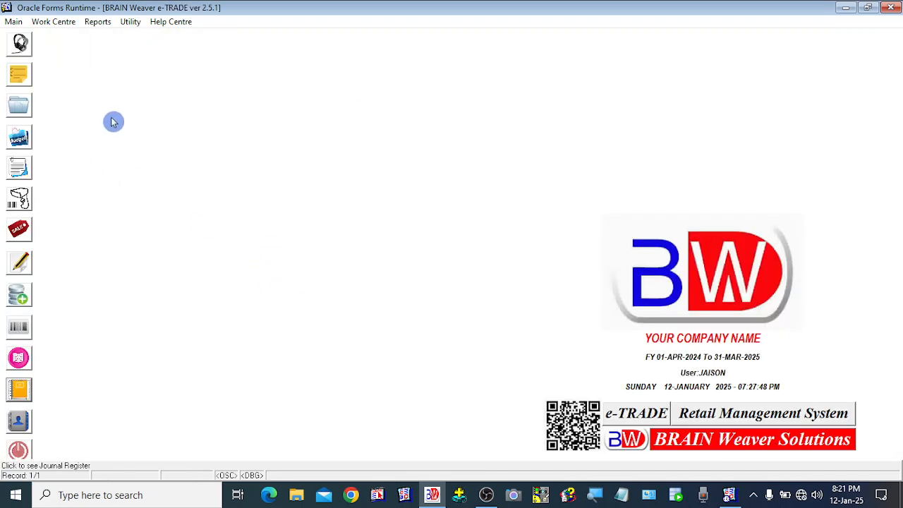
right_click(111, 118)
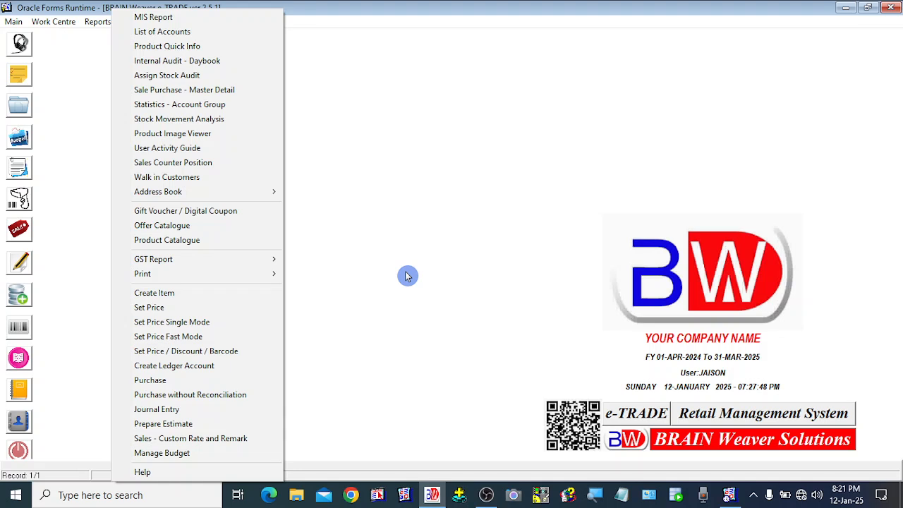
left_click(407, 276)
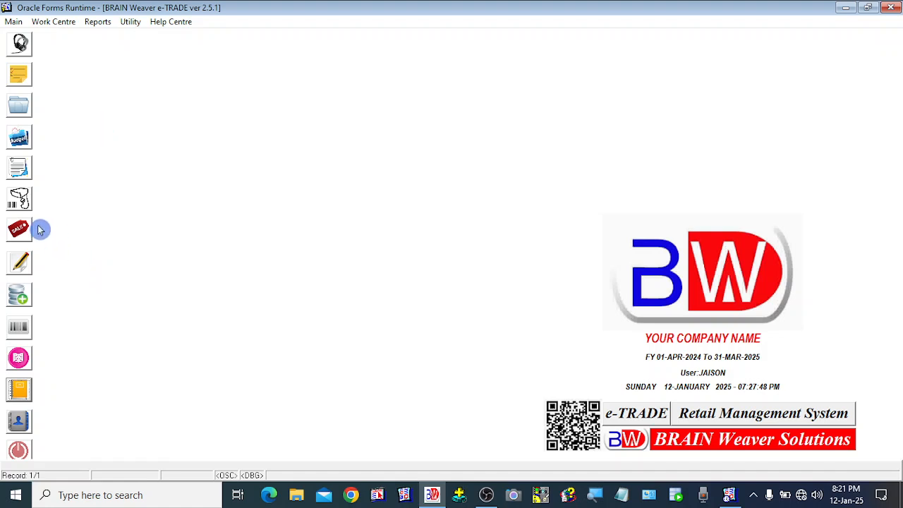
left_click(59, 23)
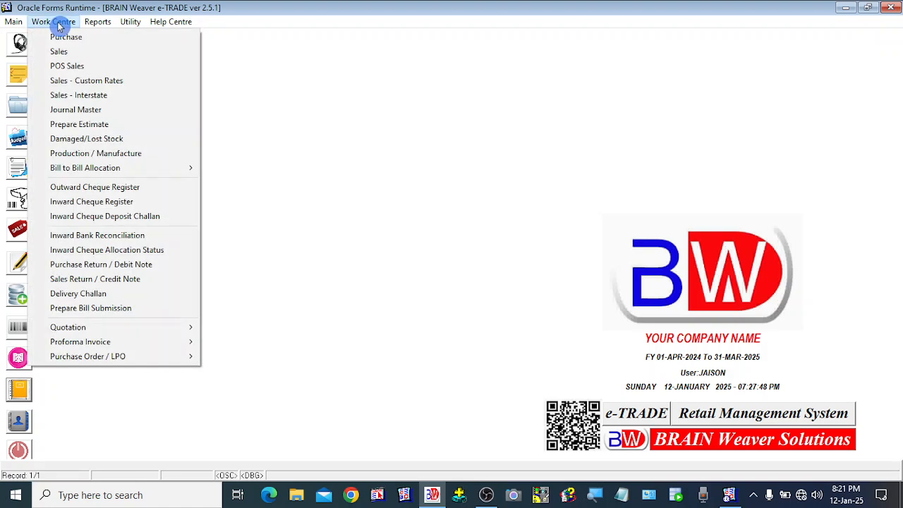
mouse_move(156, 346)
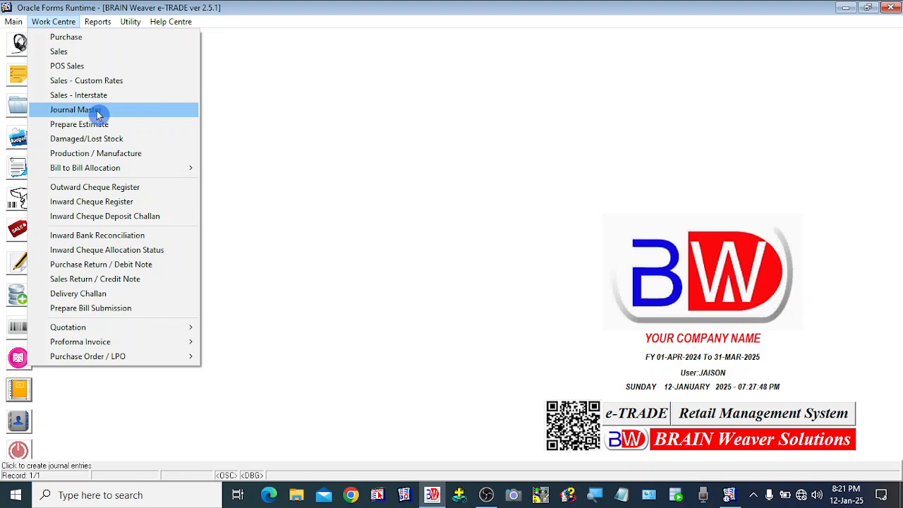
left_click(427, 377)
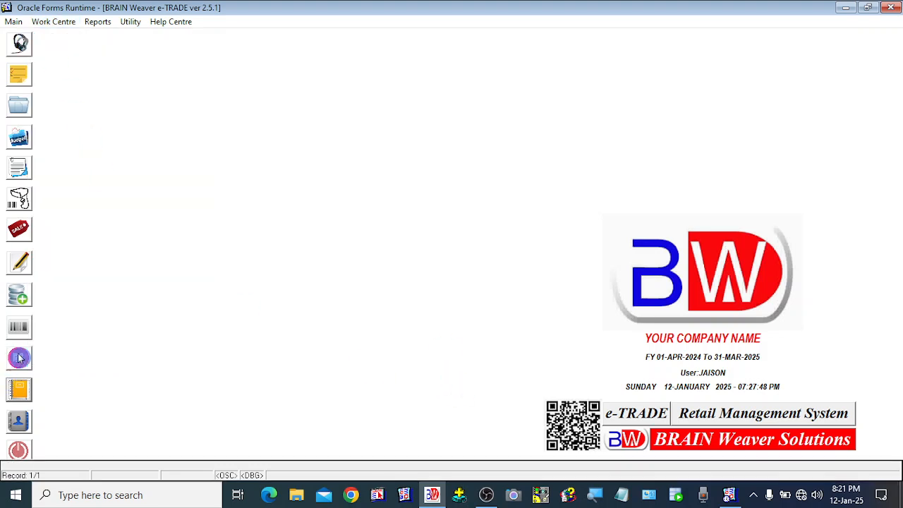
Start a BANK_PAYMENT voucher in Journal Master and assign it to the GENERAL cost centre.
left_click(19, 296)
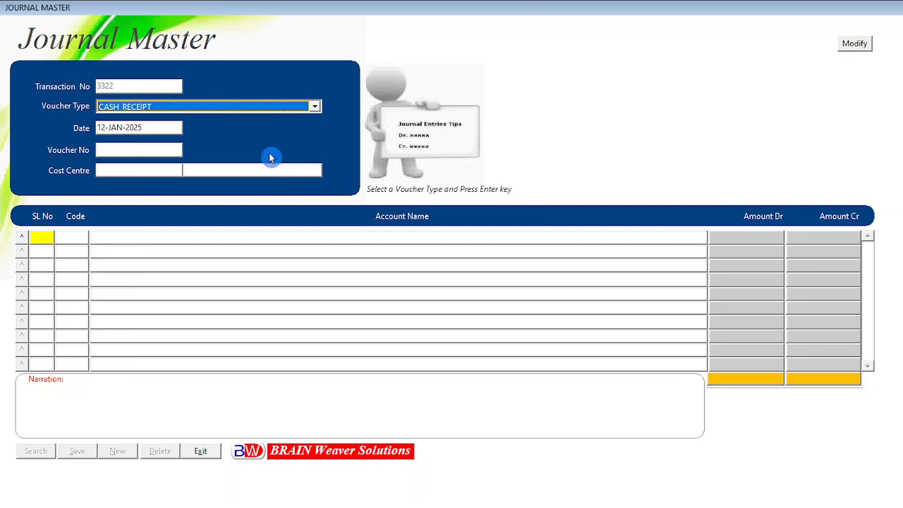
left_click(311, 108)
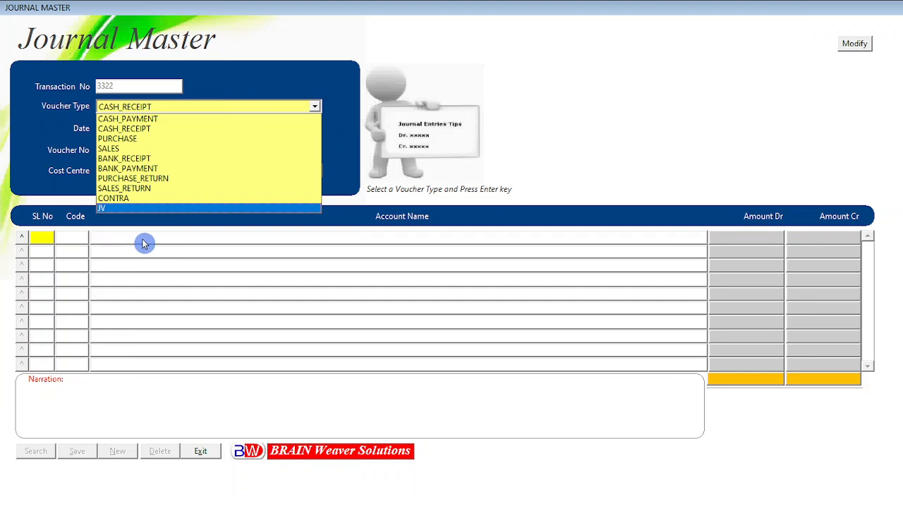
left_click(141, 169)
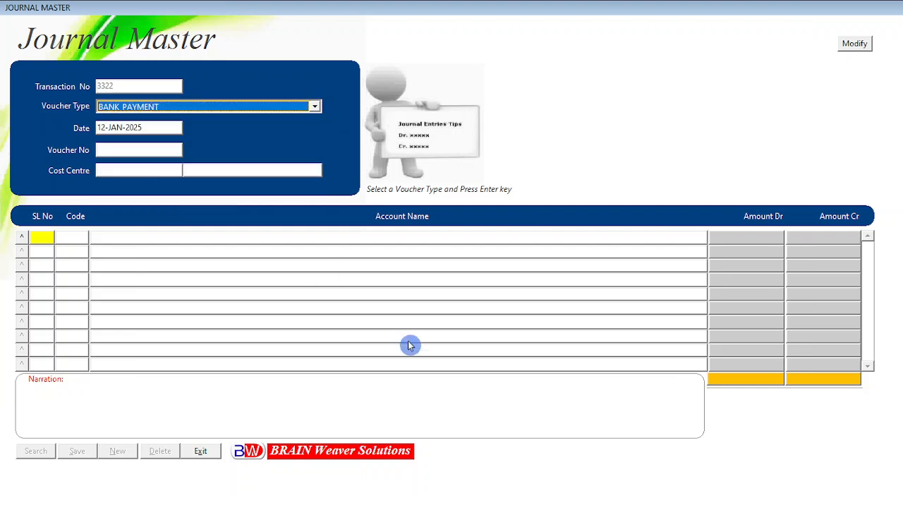
key("Return")
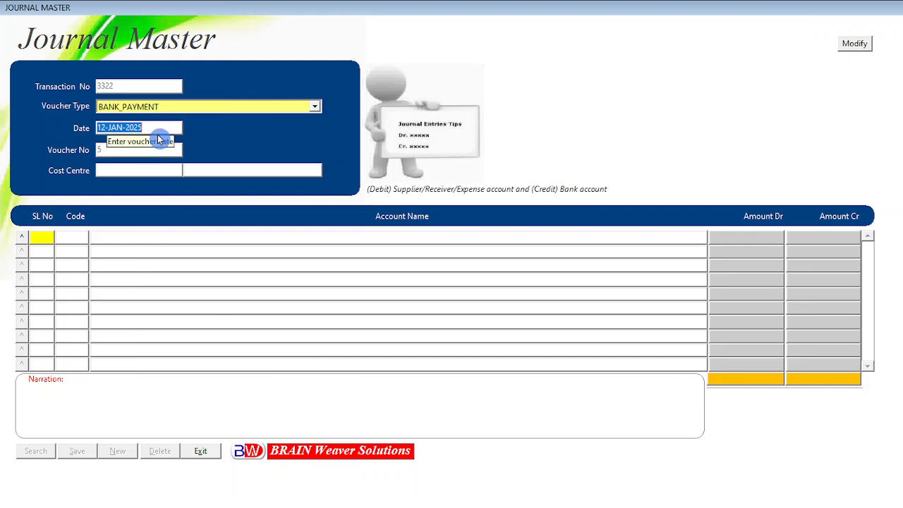
key("Tab")
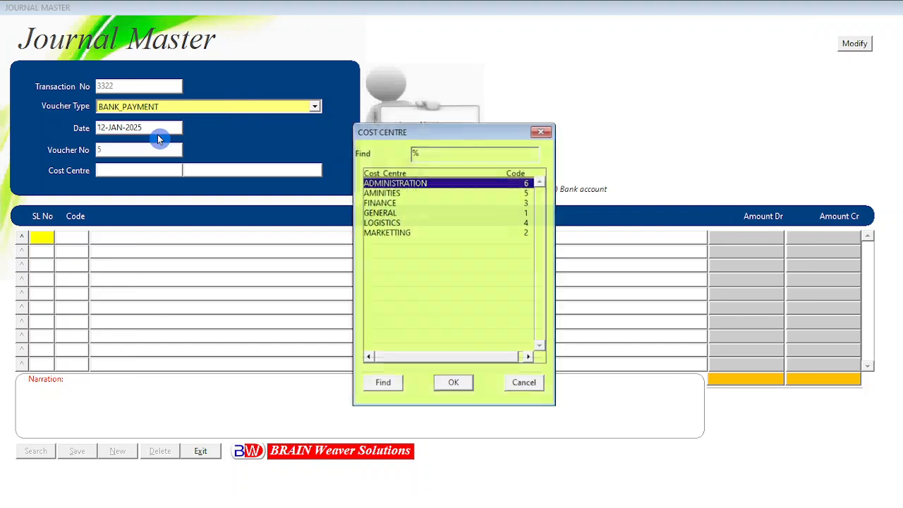
type("GENERAL")
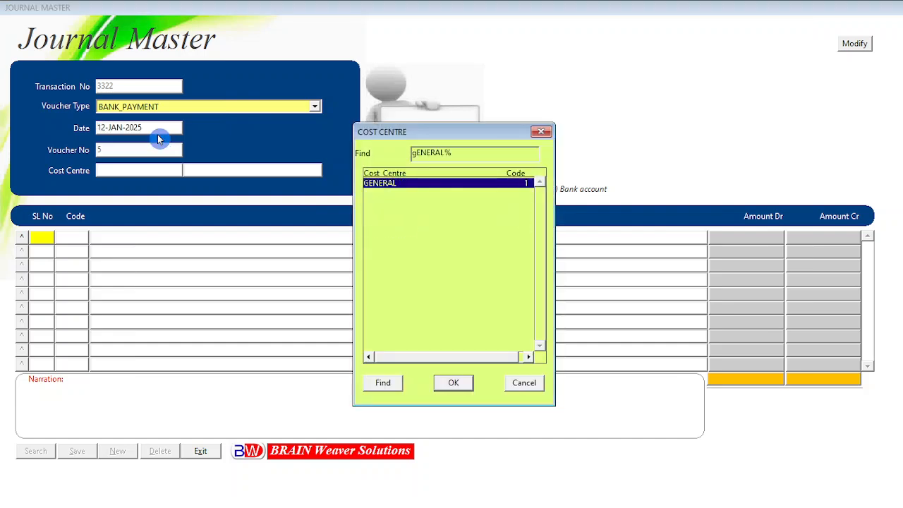
key("Return")
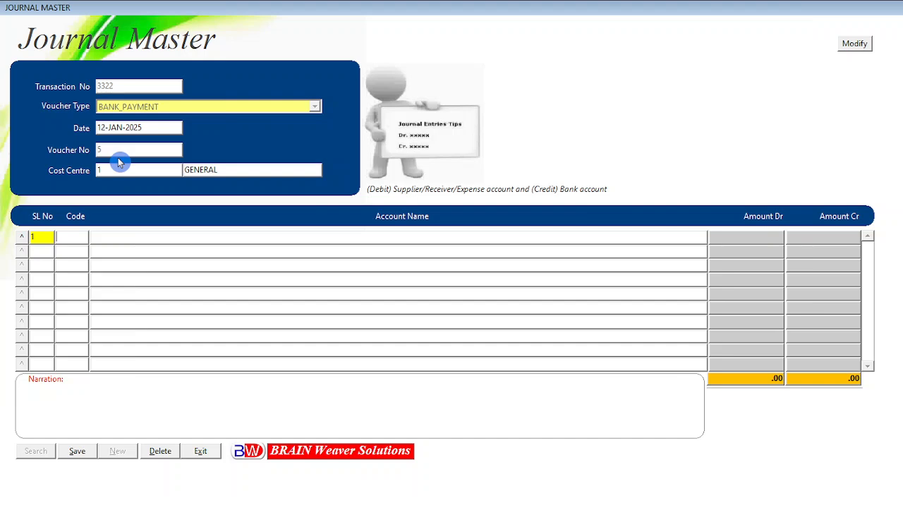
Add TMP RICE MILL as the voucher's first entry with a debit amount of 100000.
key("F9")
type("t")
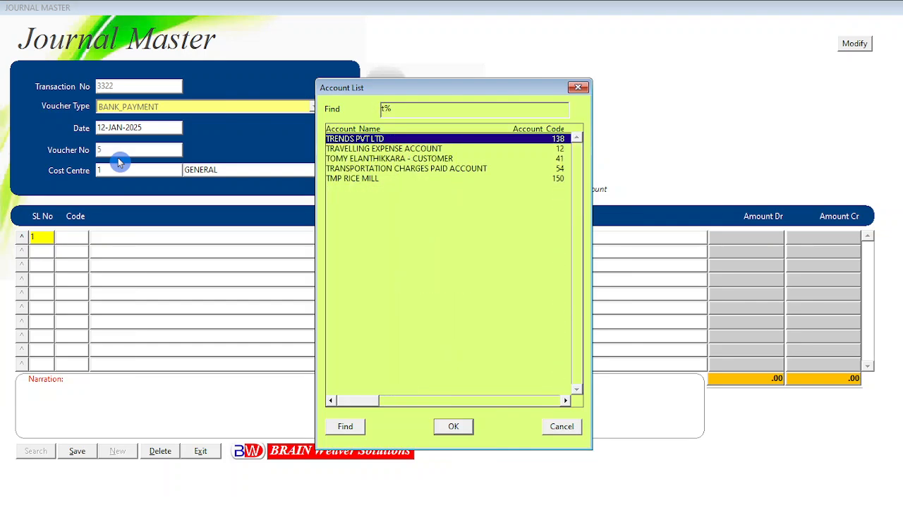
type("mP RICE MILL")
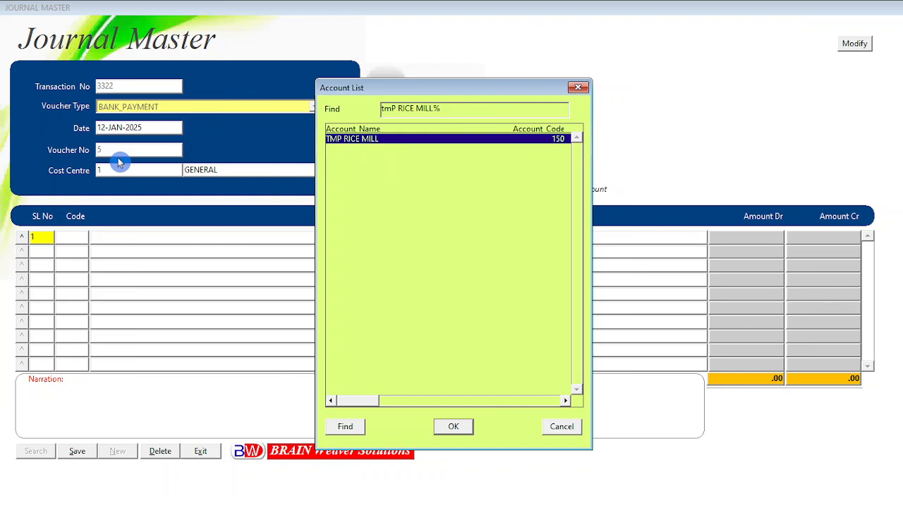
key("Return")
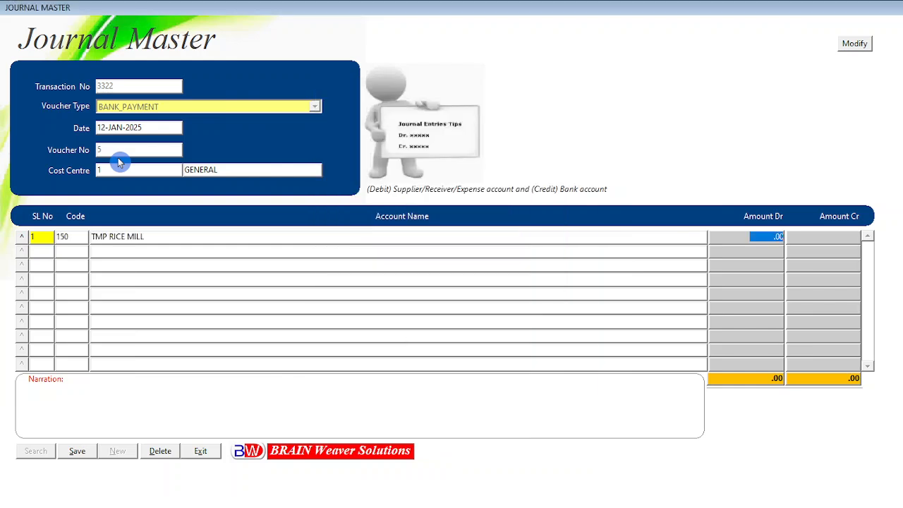
type("100")
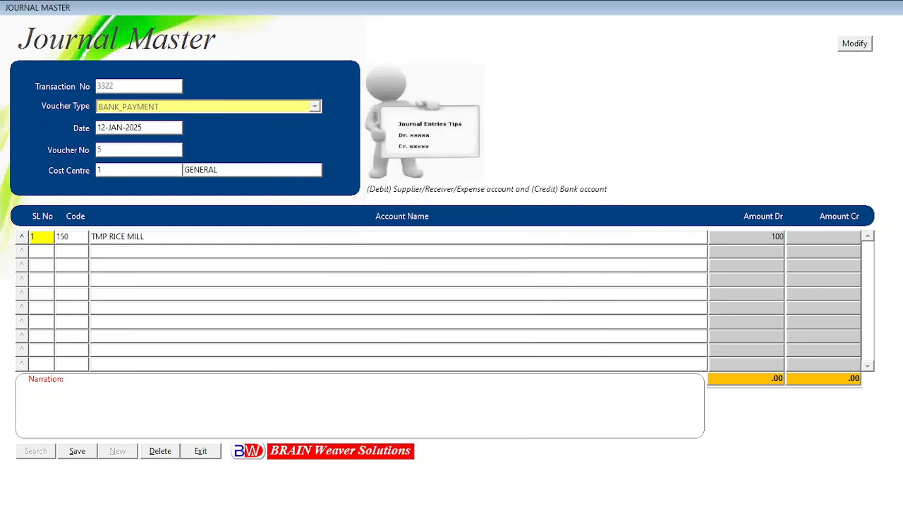
type("000")
key("Tab")
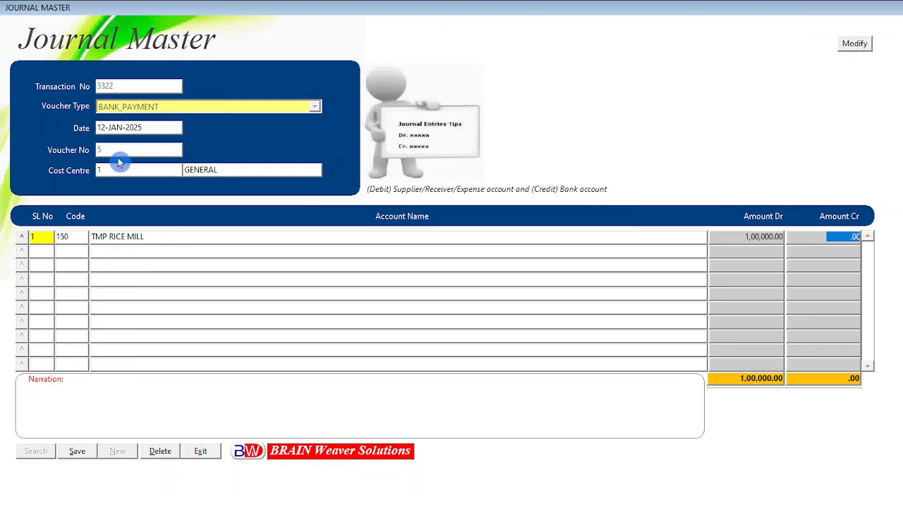
key("Tab")
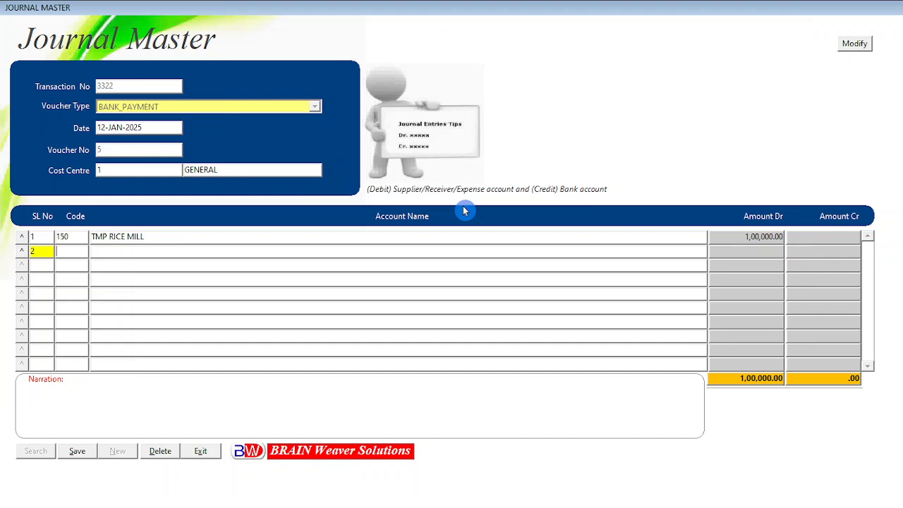
Add the SBI bank account as the voucher's second entry with a credit amount of 100000.
key("F9")
type("s")
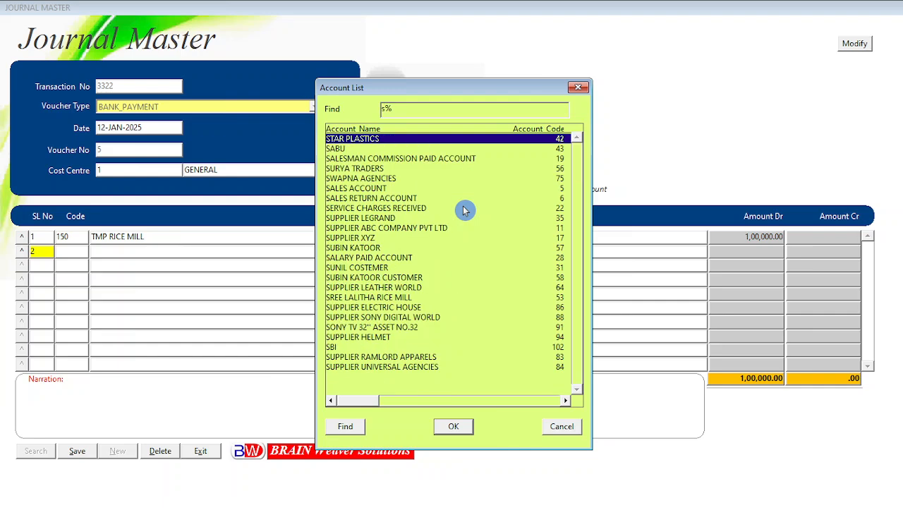
type("bi")
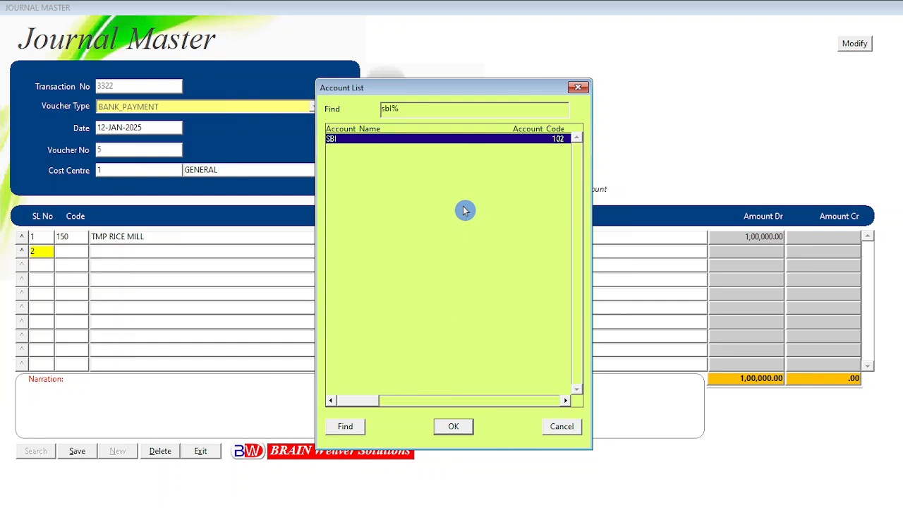
key("Return")
key("Return")
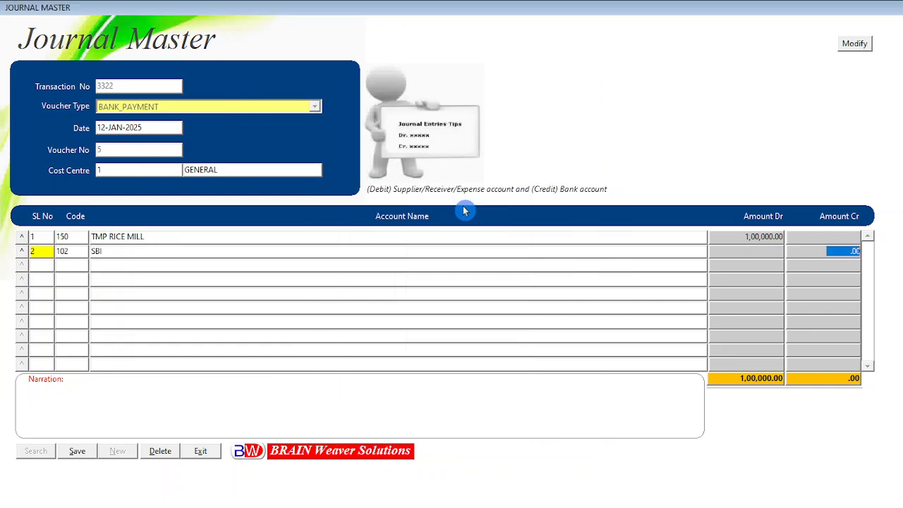
type("100000")
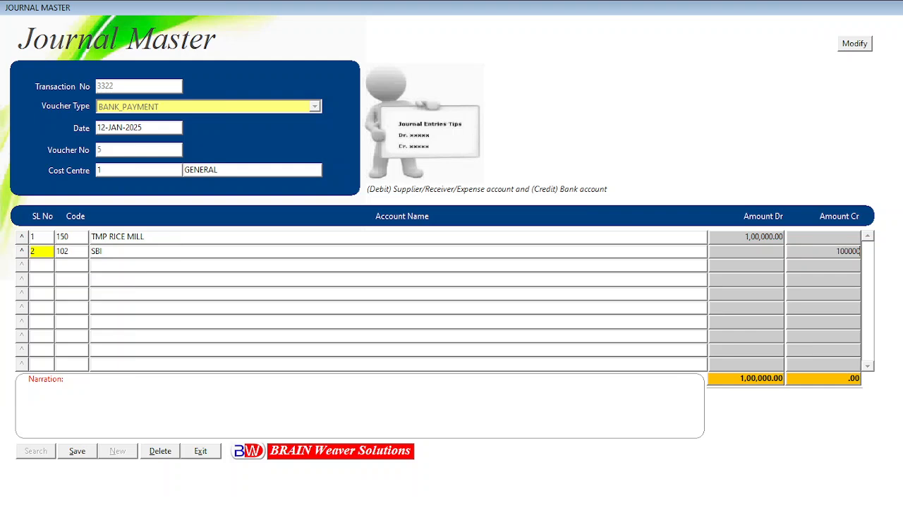
key("Return")
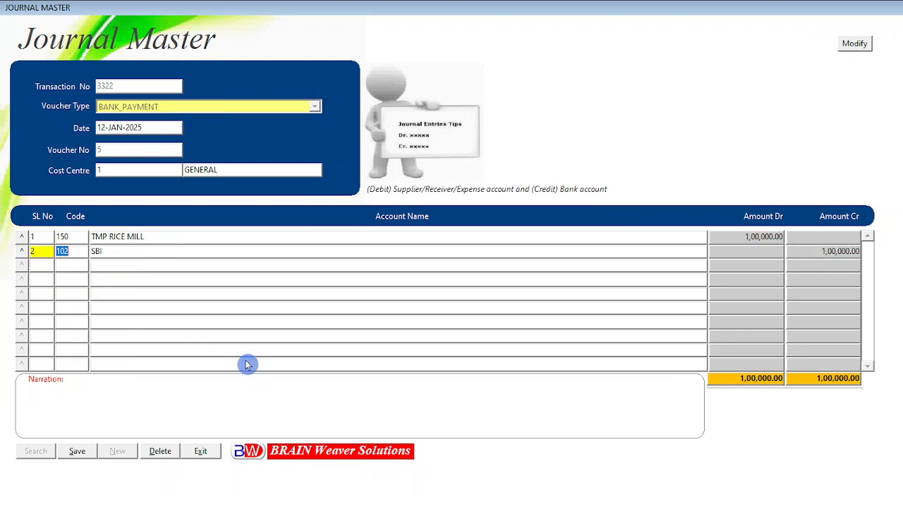
Start the bank payment voucher's narration with "BEING PAID RS:100,000/- TO TMP RICE MILL TOWARDS THE PURCHASE OF BASMATI RICE 50KG BAG".
key("Return")
type("BEING PAID")
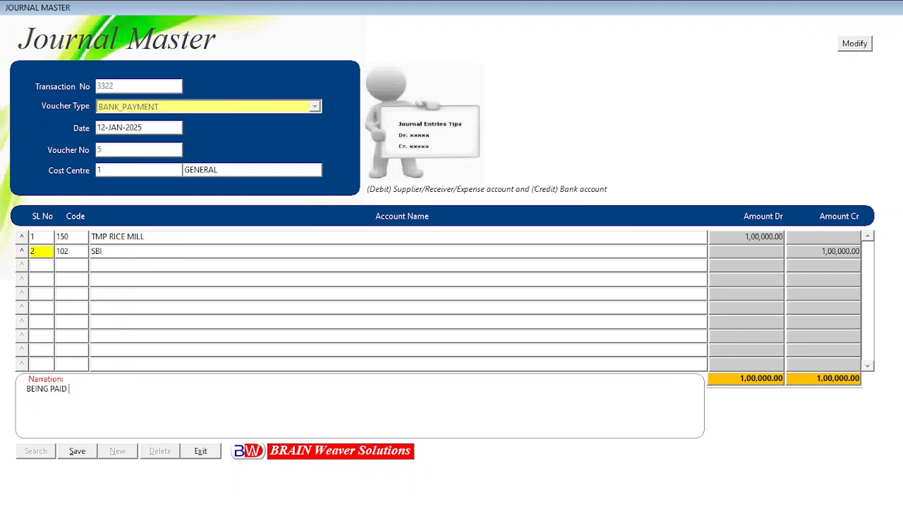
key("BackSpace")
type("RS:100,000/- TO TMP RIC")
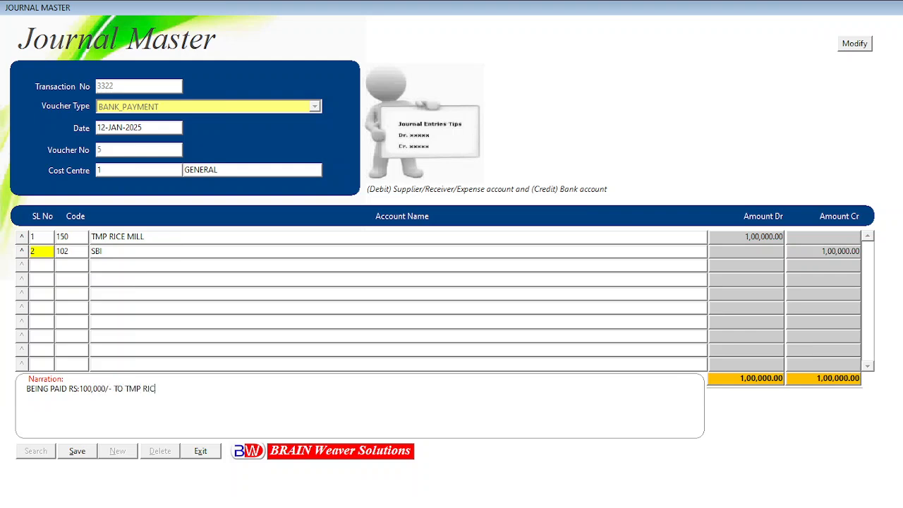
type("E MILL TOWARDS THE PURCHASE ")
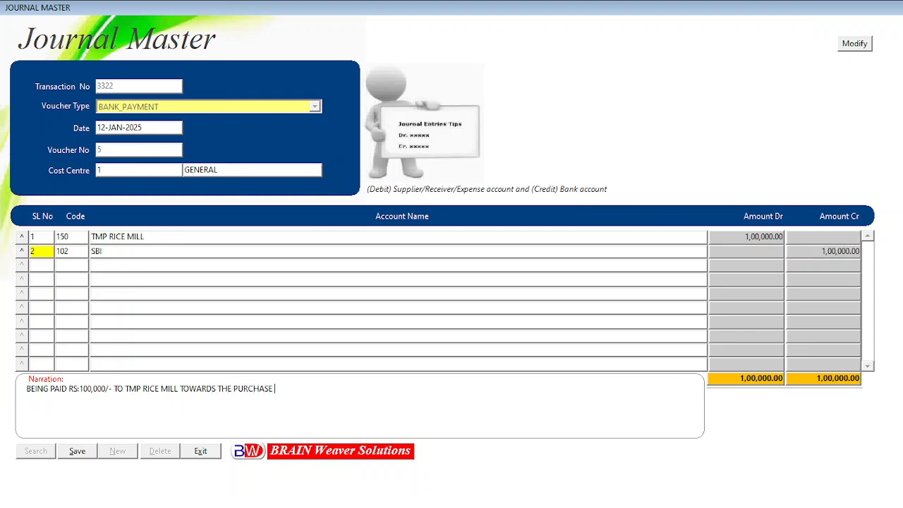
type("OF BASMATI RICE 50KG BAG ")
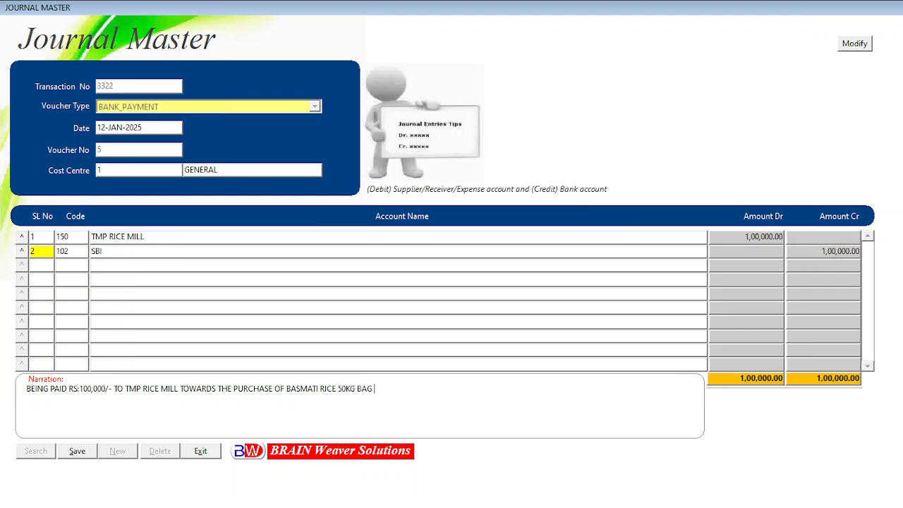
Complete the voucher's narration with "VIDE BILL NO.242, VOUCHER NO.5 (PARTIAL PAYMENT)".
type("VIDE BILL")
type(".242, VOUCHER RE")
key("BackSpace")
key("BackSpace")
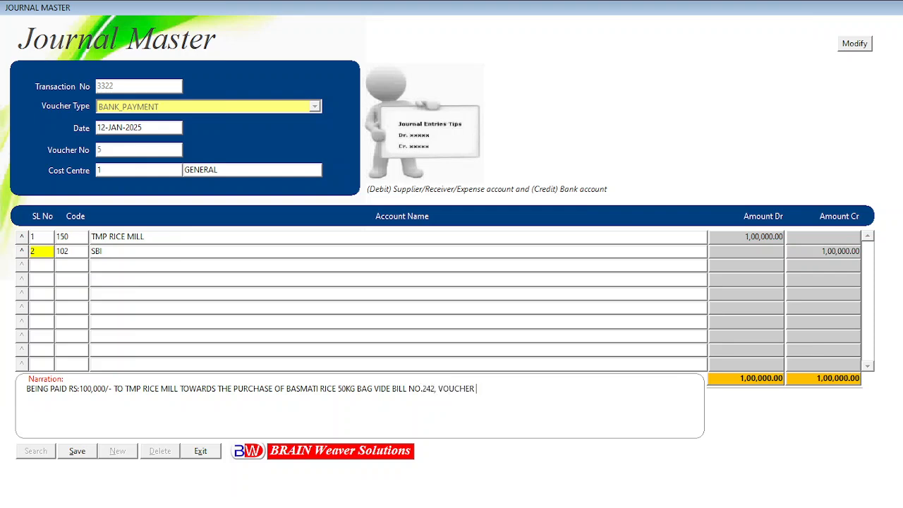
type("NO")
left_click(195, 172)
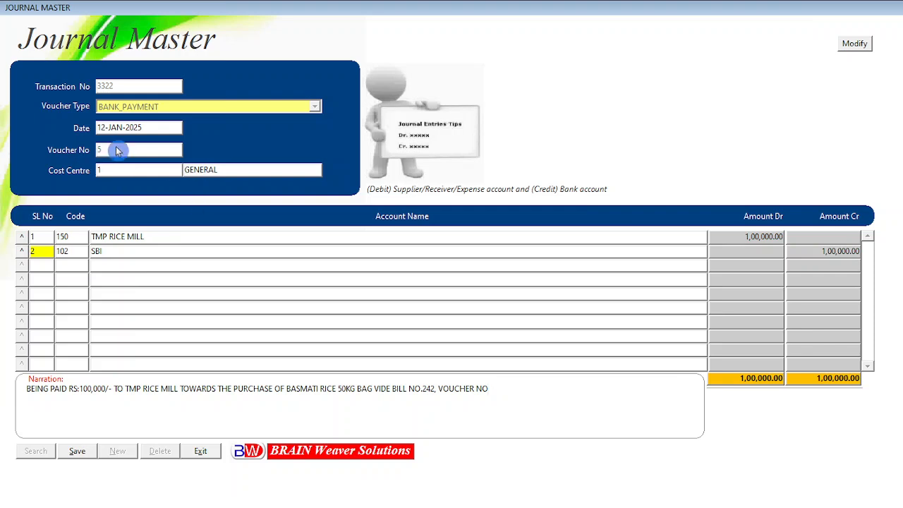
type("5")
key("BackSpace")
type(".5 (PARTIAL PAY")
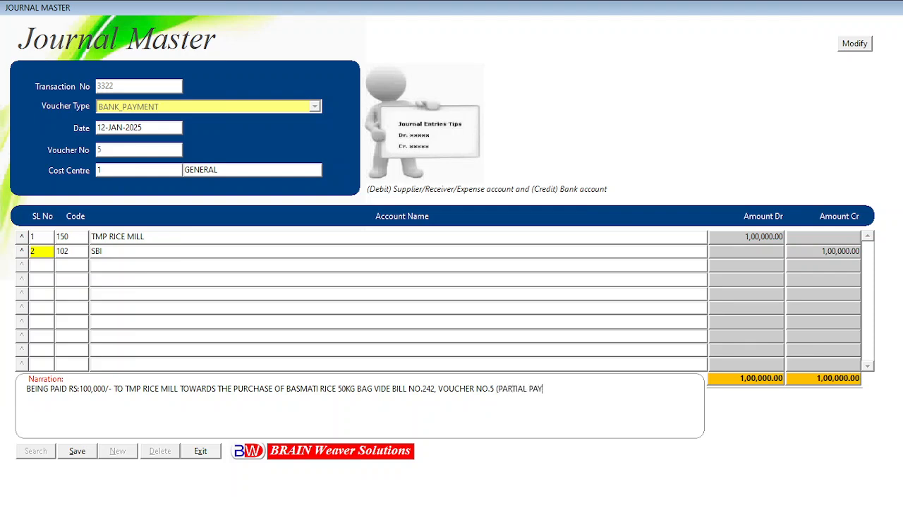
type("MENT)")
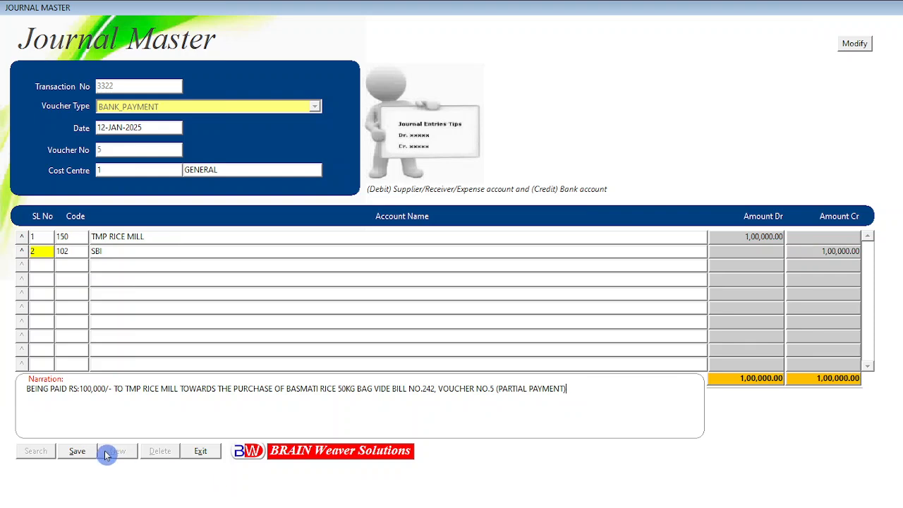
Save the bank payment voucher and close Journal Master.
left_click(77, 452)
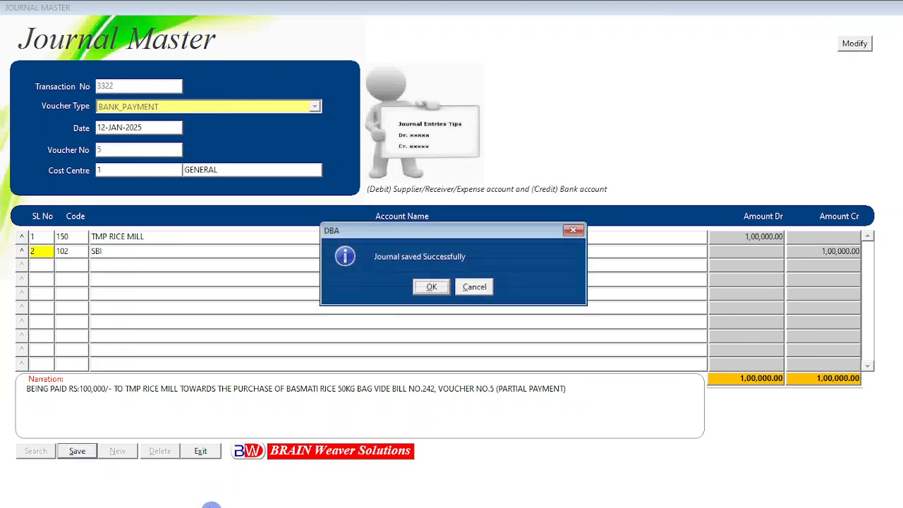
left_click(432, 287)
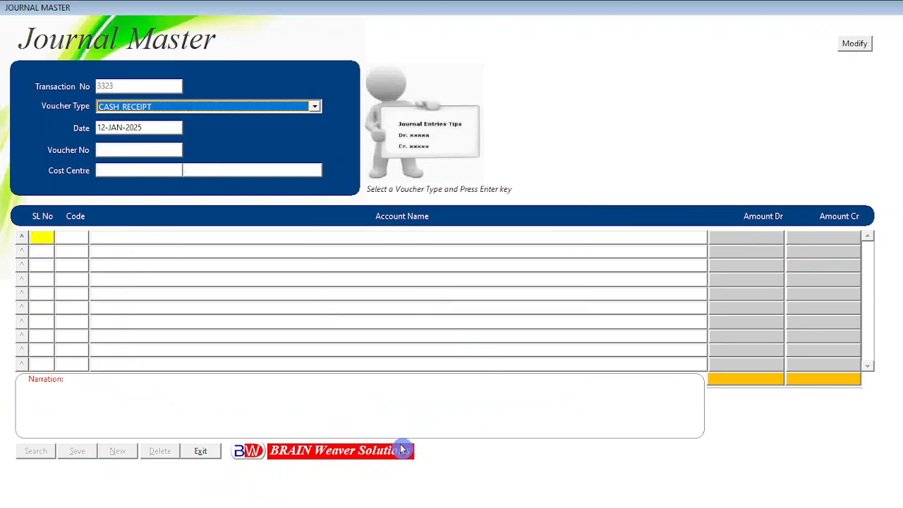
left_click(203, 452)
Generate the printable ledger report for the TMP RICE MILL account without a date range.
right_click(151, 158)
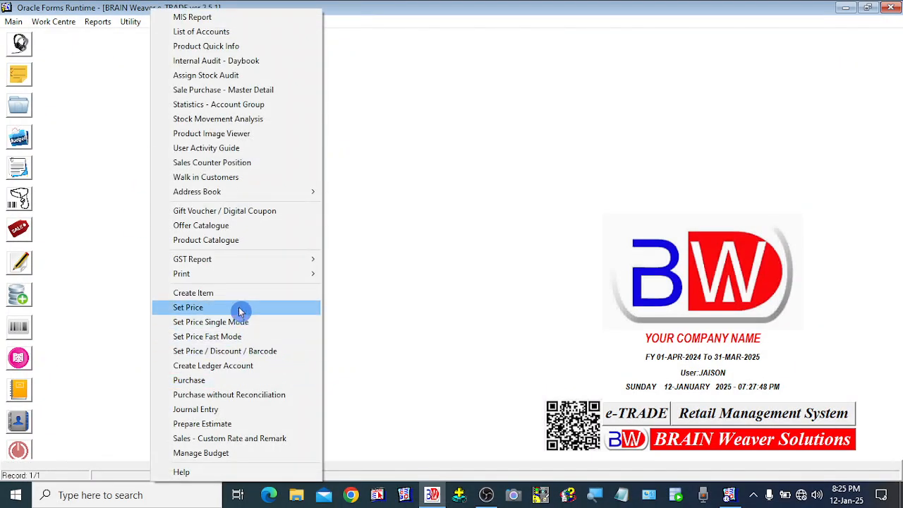
mouse_move(260, 274)
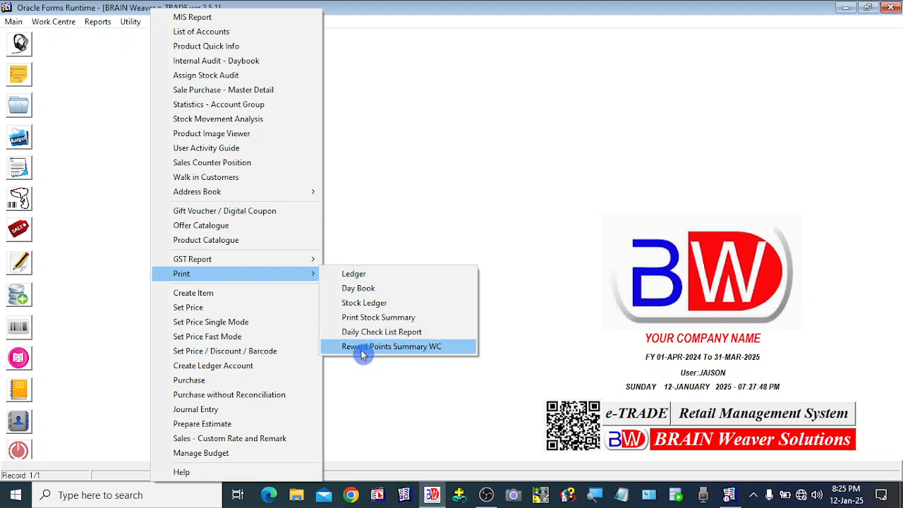
left_click(363, 275)
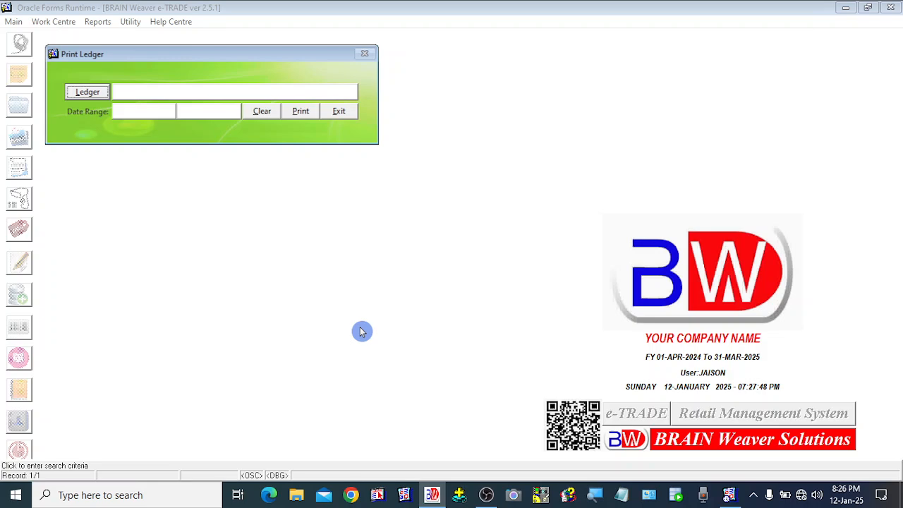
left_click(89, 92)
type("t%")
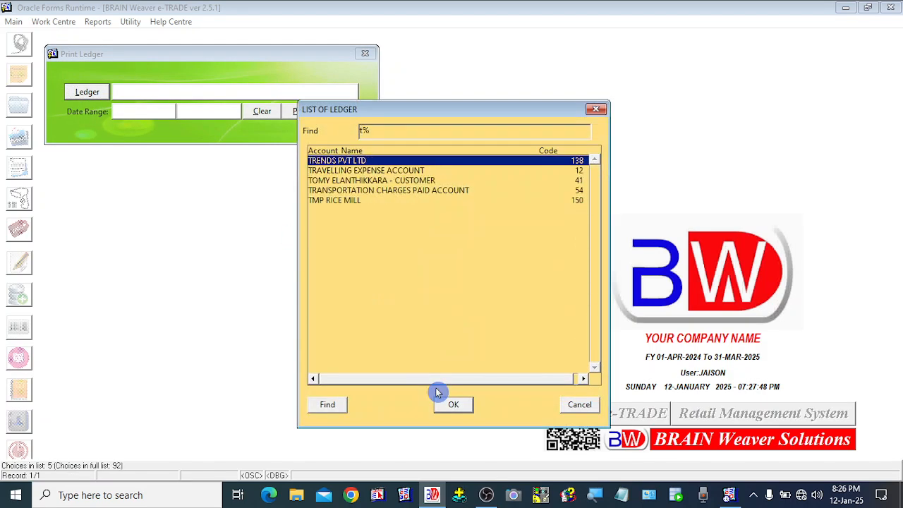
key("Down")
key("Down")
key("Down")
key("Down")
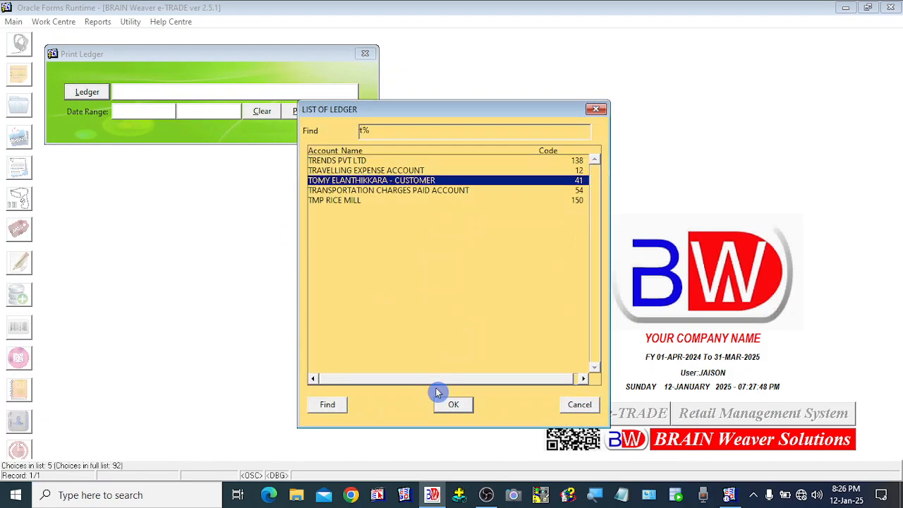
key("Return")
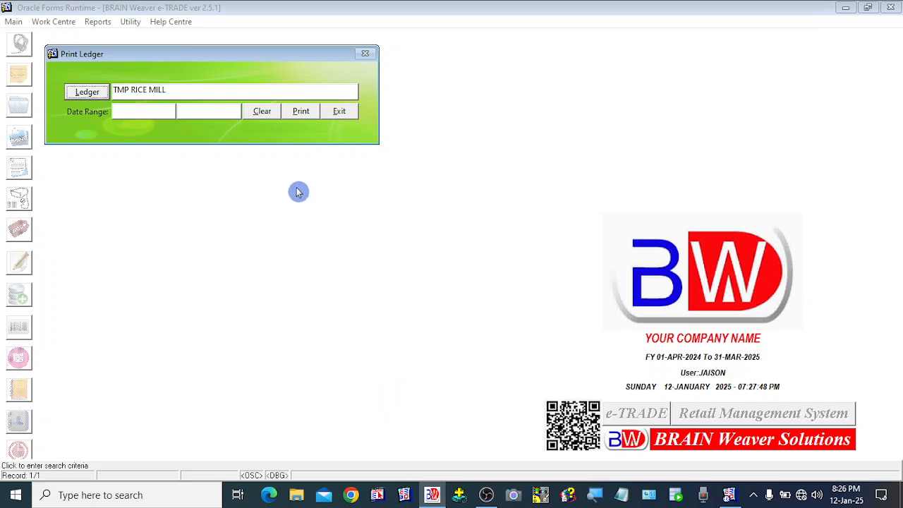
left_click(299, 114)
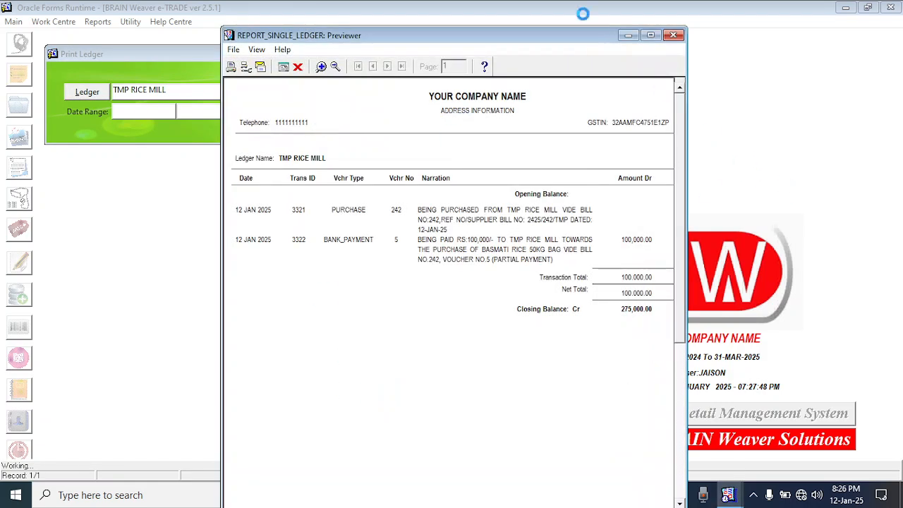
Examine the ledger report's purchase and bank payment entries, totals and closing balance, and close the report and the Print Ledger form.
left_click(650, 34)
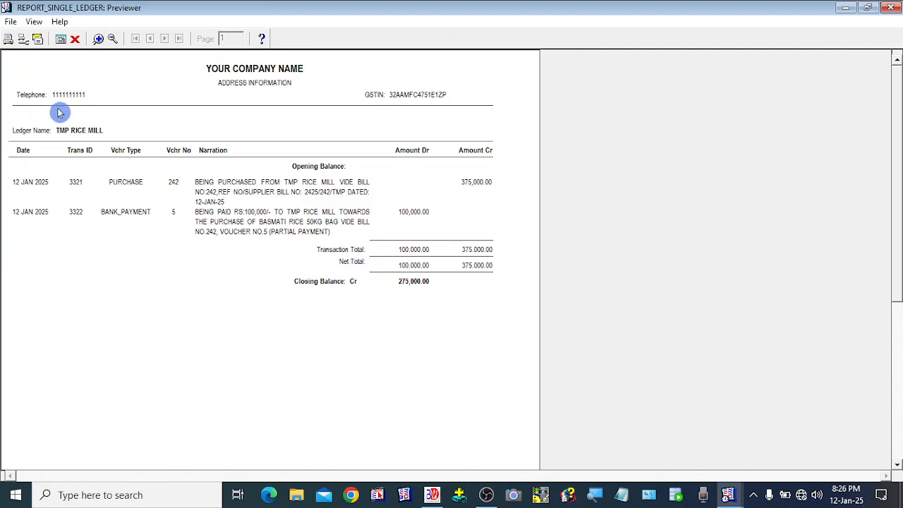
left_click(98, 39)
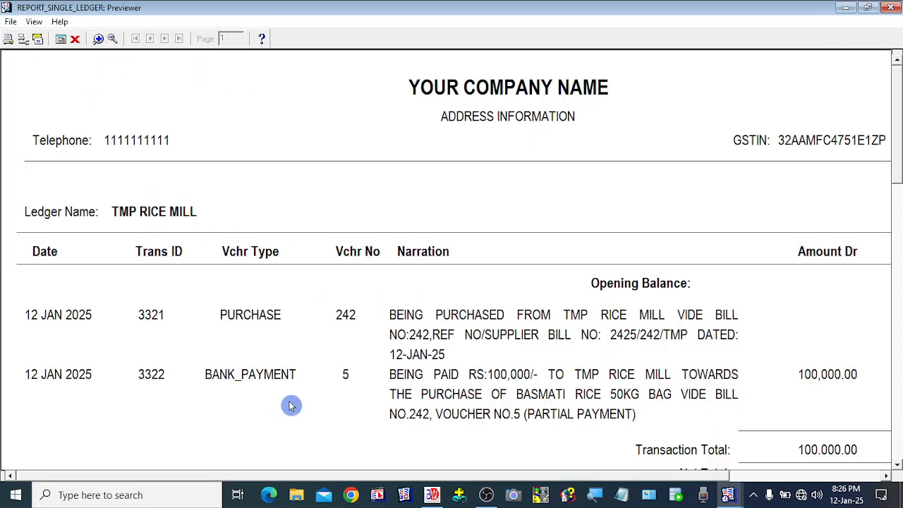
left_click_drag(699, 475, 537, 485)
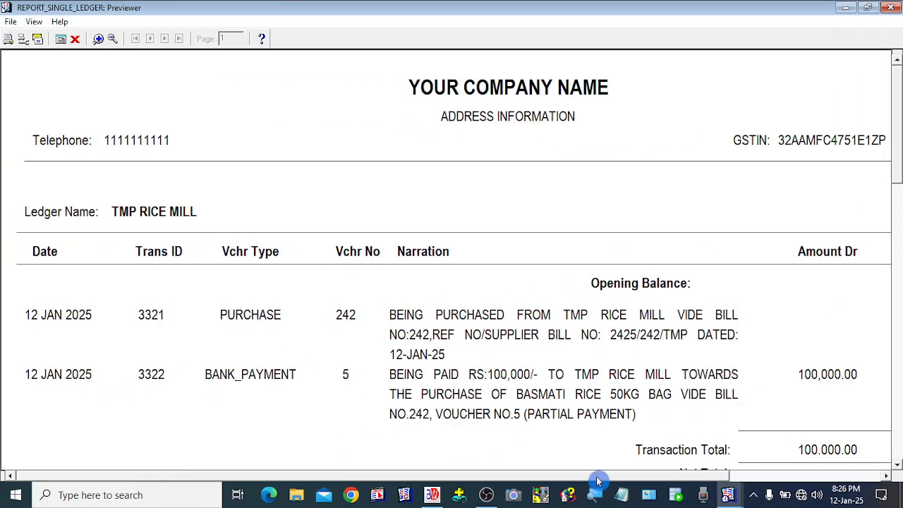
left_click_drag(686, 484, 867, 482)
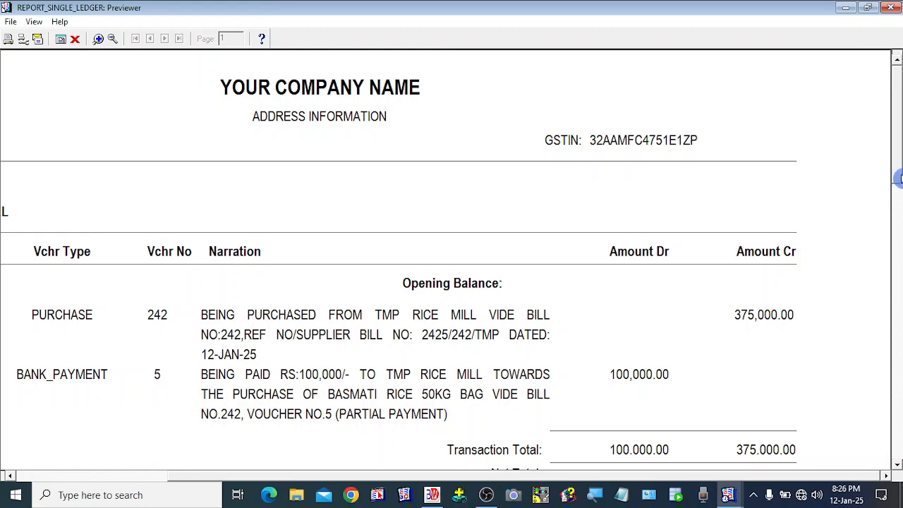
left_click_drag(898, 178, 895, 234)
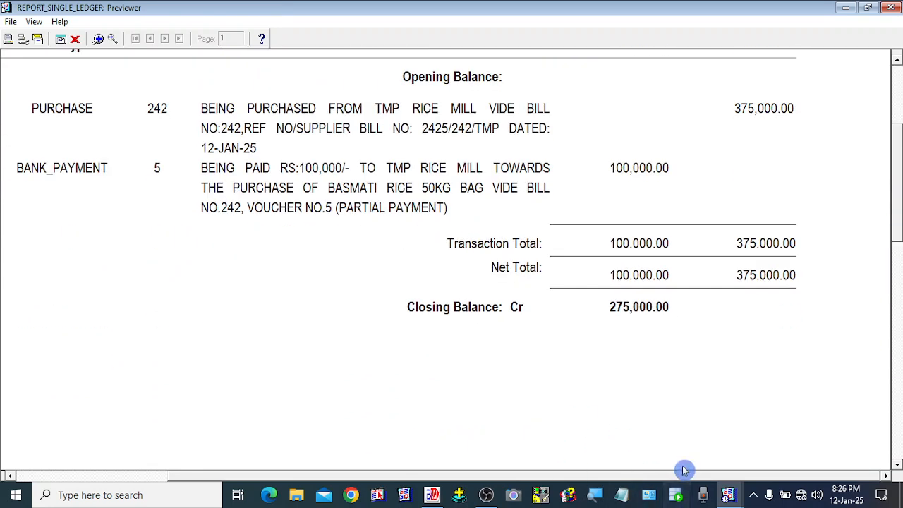
left_click_drag(700, 479, 390, 481)
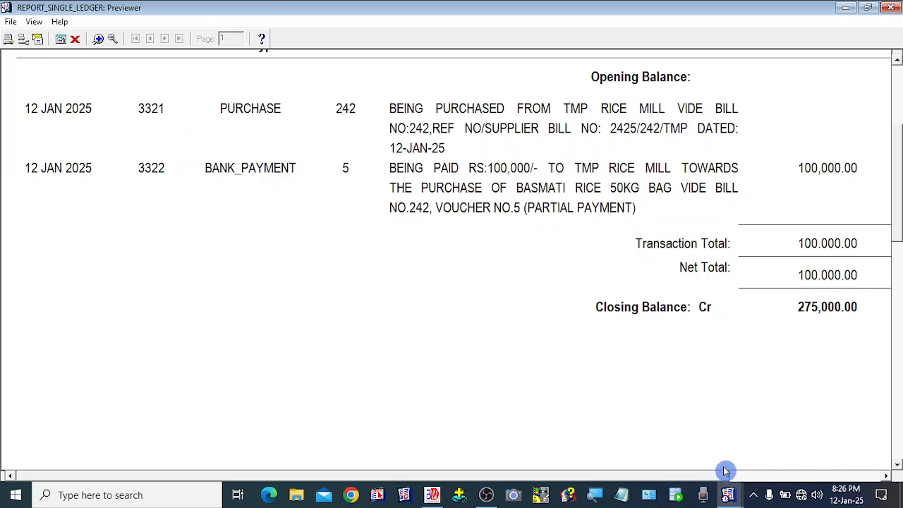
left_click_drag(677, 477, 813, 478)
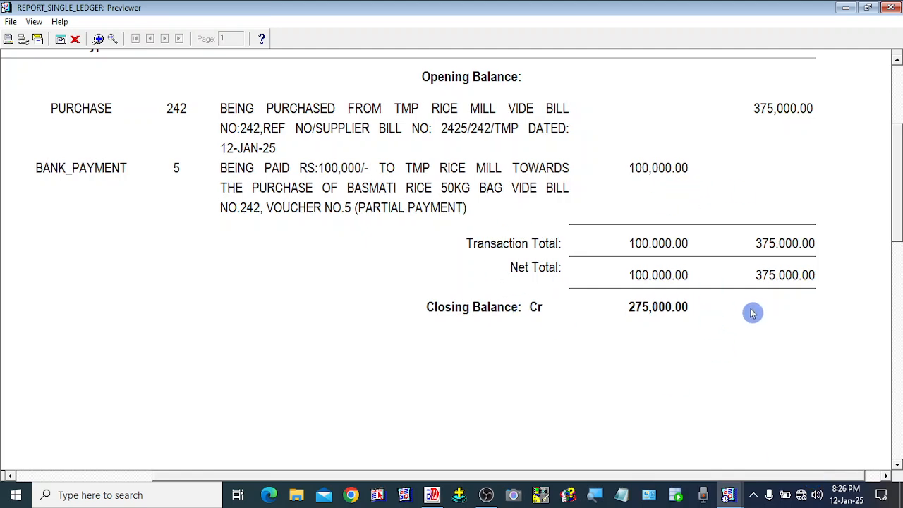
mouse_move(897, 237)
left_mouse_down()
mouse_move(899, 210)
mouse_move(894, 228)
left_mouse_up()
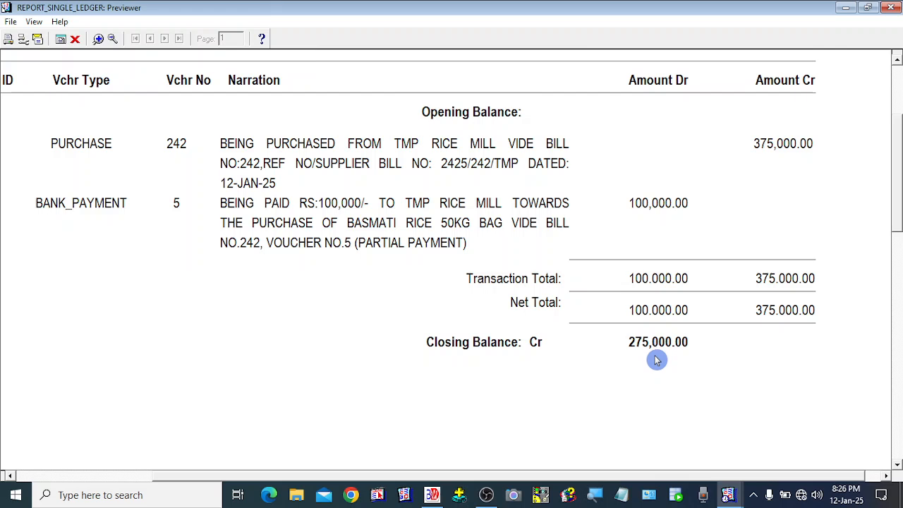
left_click(112, 38)
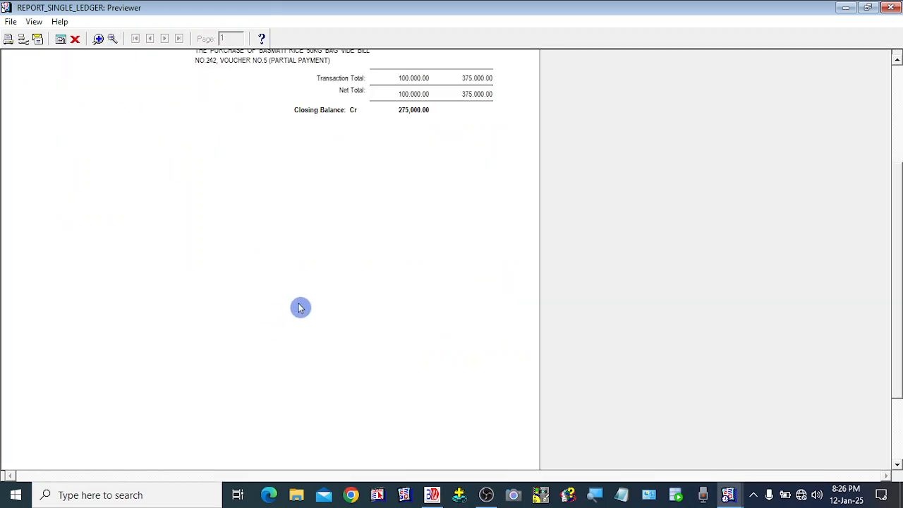
left_click_drag(898, 173, 898, 105)
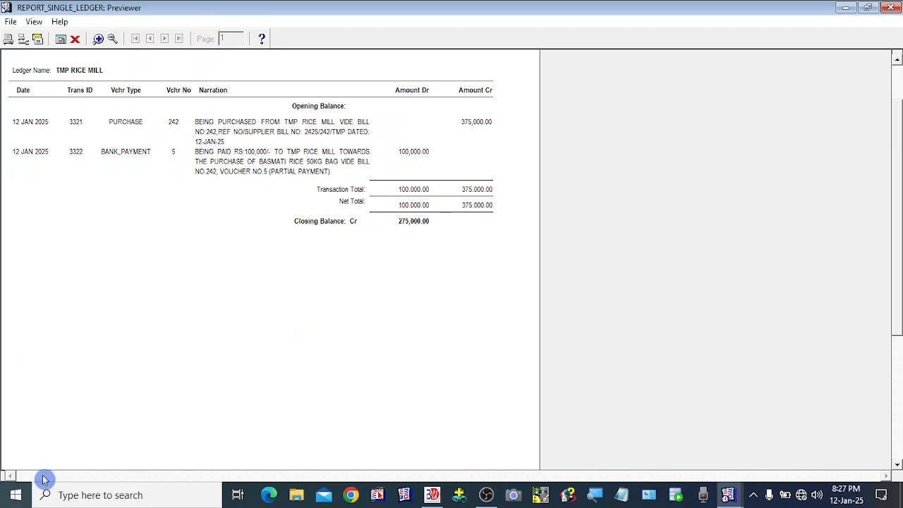
left_click(75, 39)
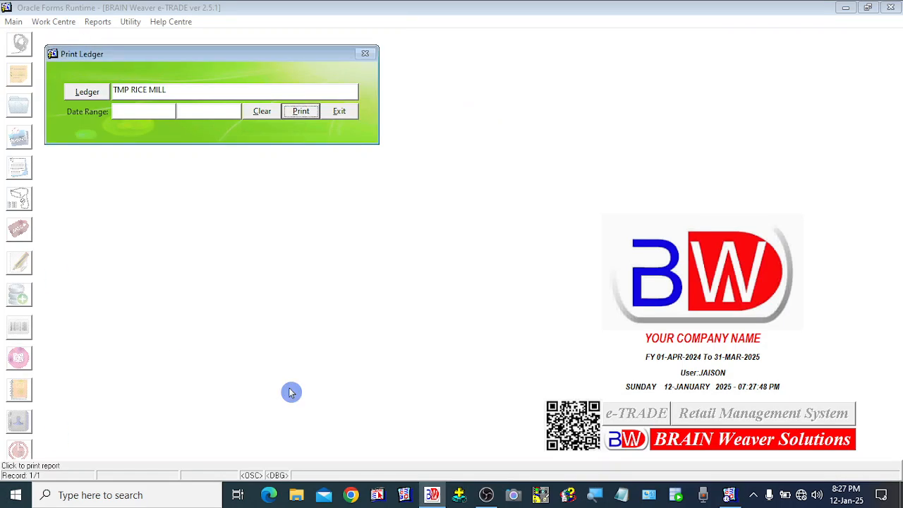
left_click(337, 113)
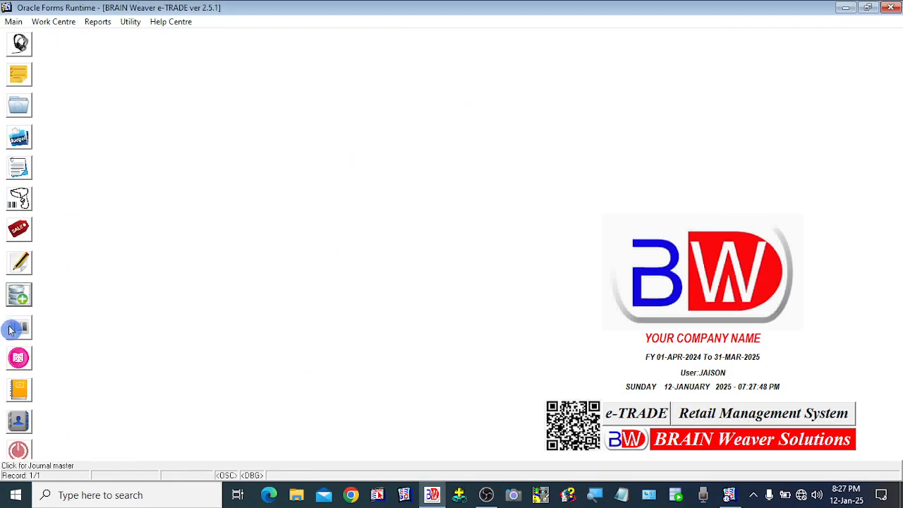
Open a new purchase entry, select TMP RICE MILL as supplier to check its account balance, and close the entry without saving.
left_click(17, 262)
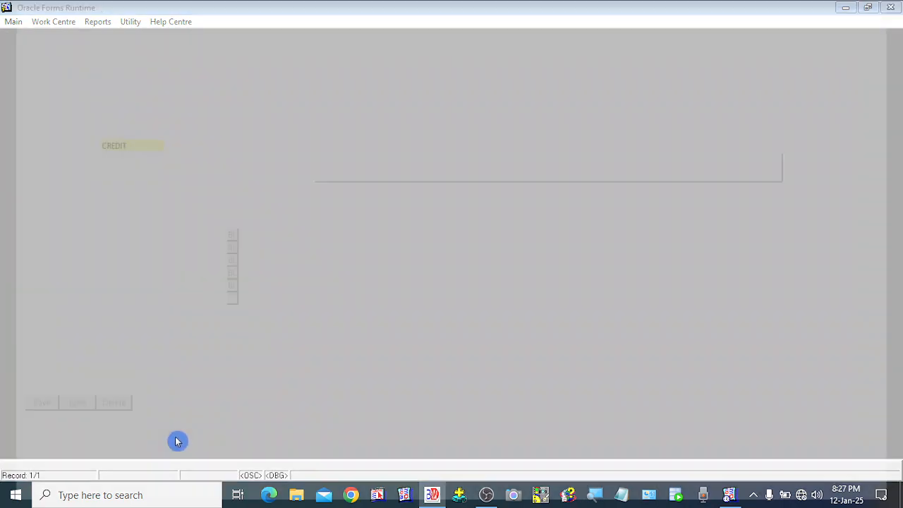
key("Return")
key("Return")
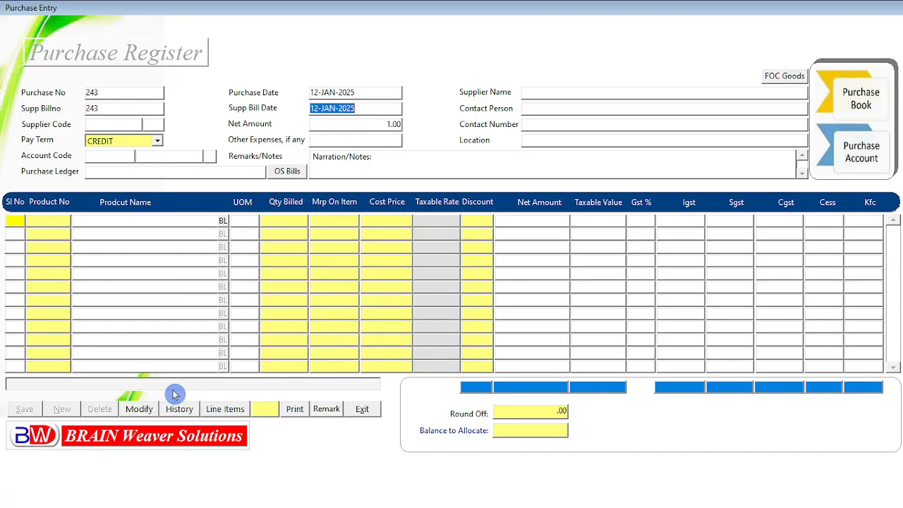
key("Return")
type("TMP RICE MILL%")
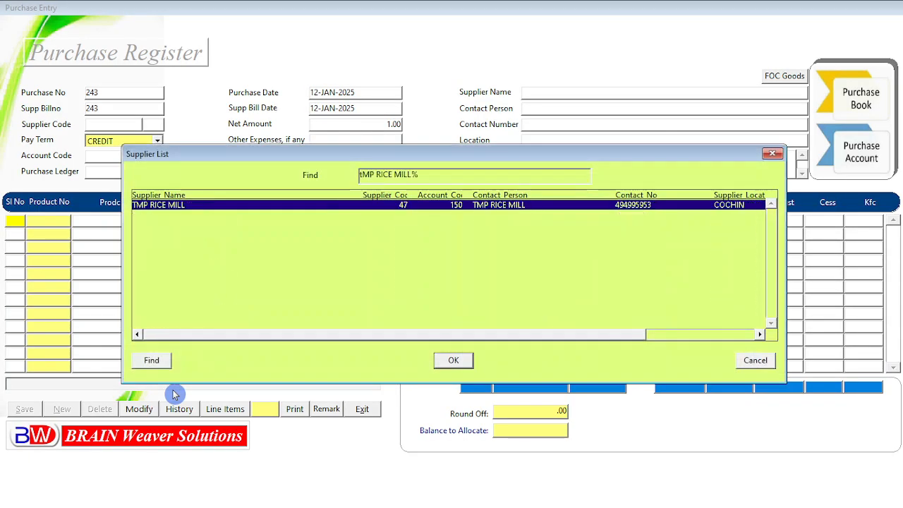
key("Return")
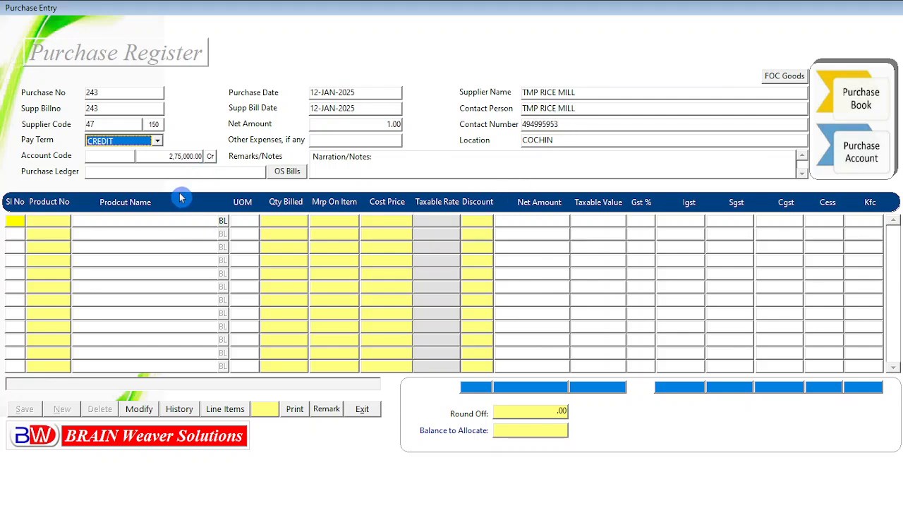
left_click(364, 415)
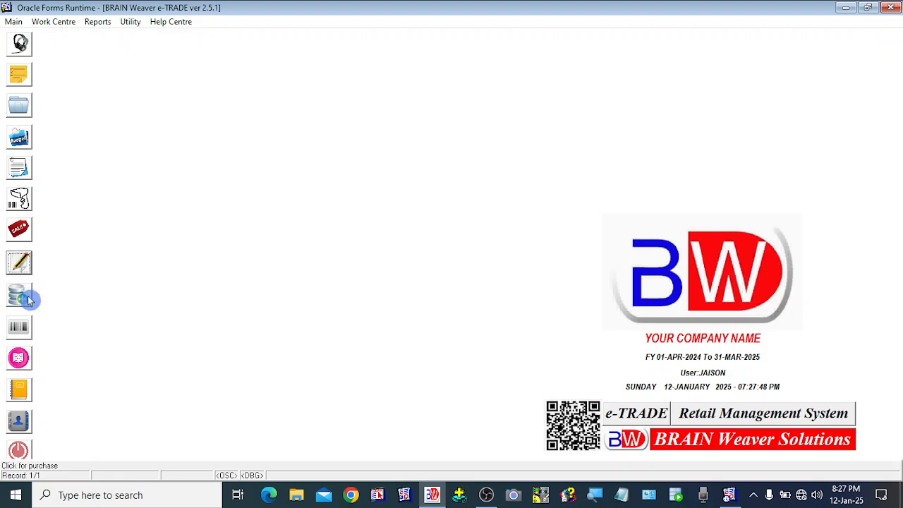
Start a new Journal Master entry as a CASH_PAYMENT voucher, keeping the default date and assigning the GENERAL cost centre.
left_click(54, 23)
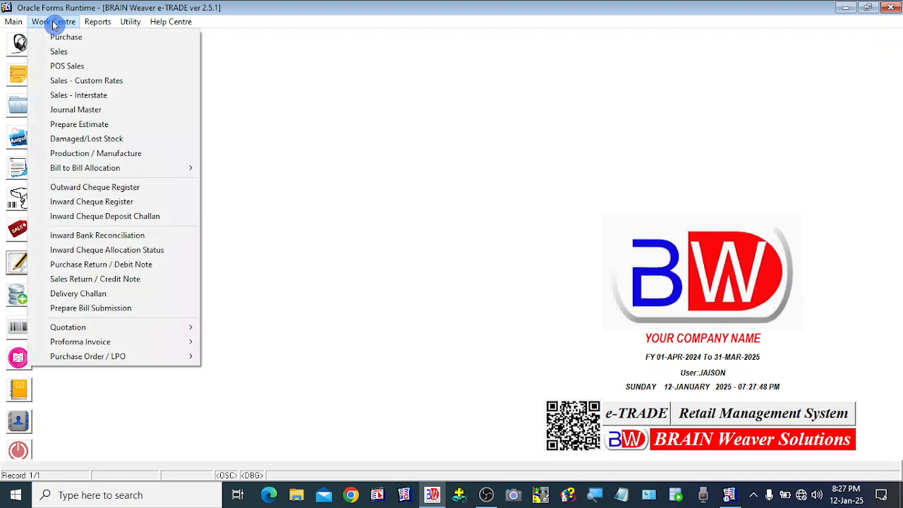
left_click(98, 112)
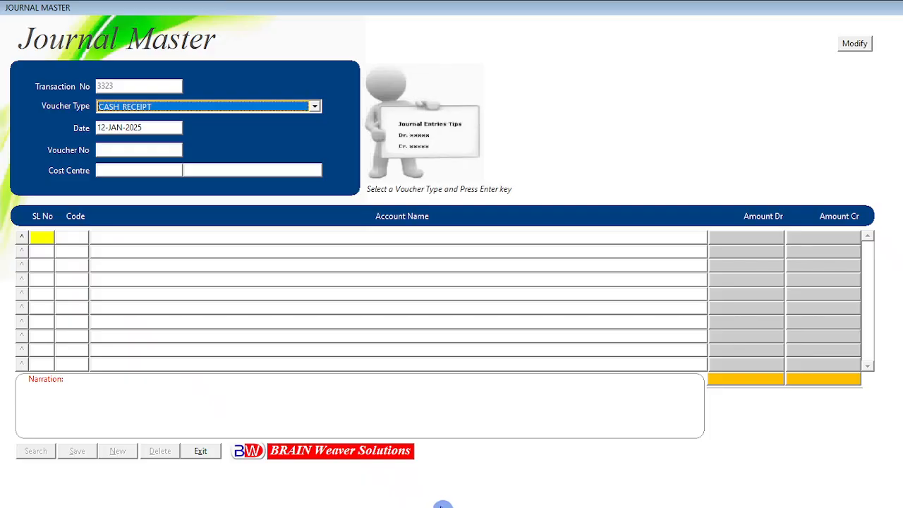
key("alt+Down")
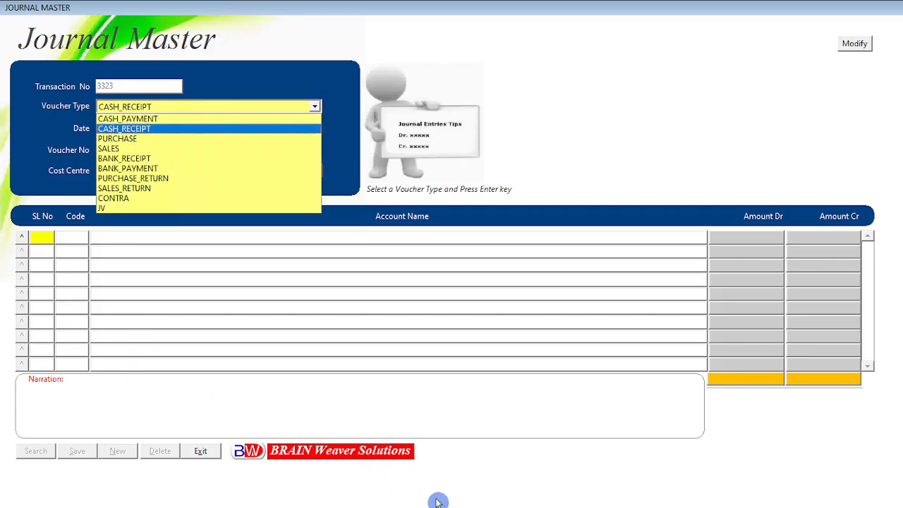
key("Up")
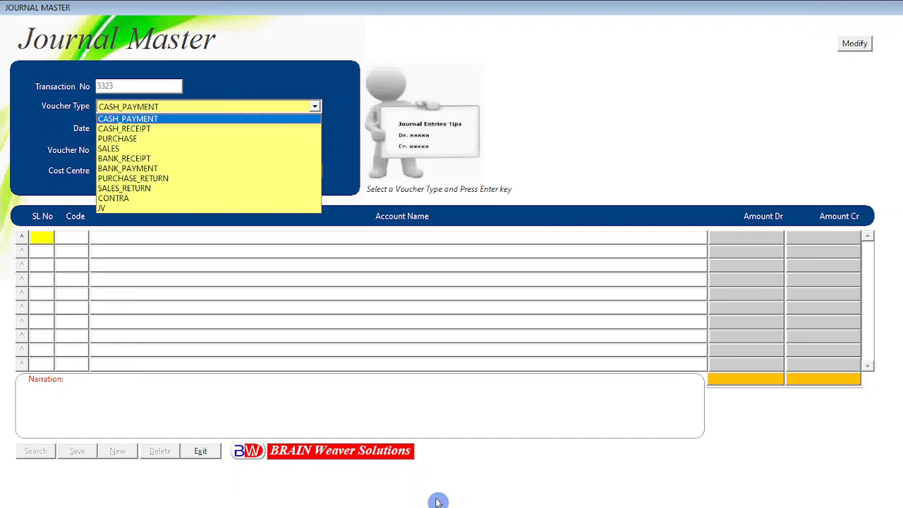
key("Return")
key("Return")
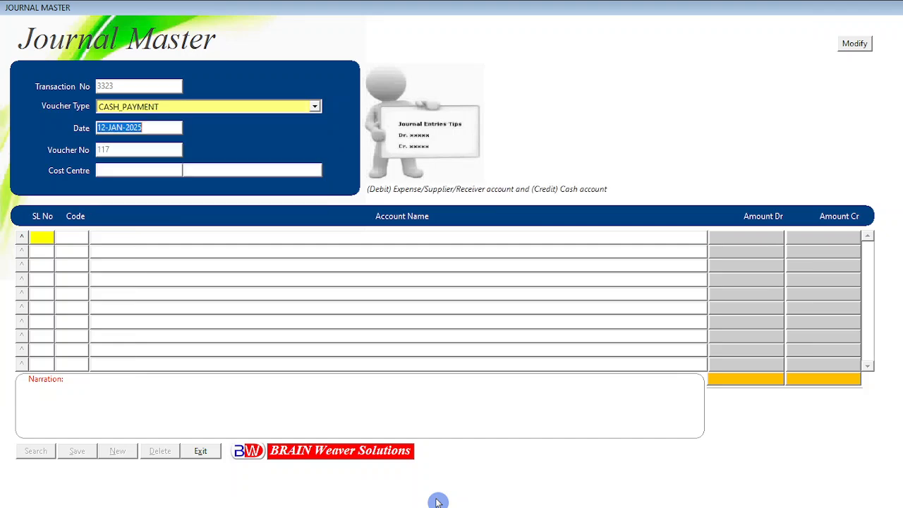
key("Return")
type("gENERAL%")
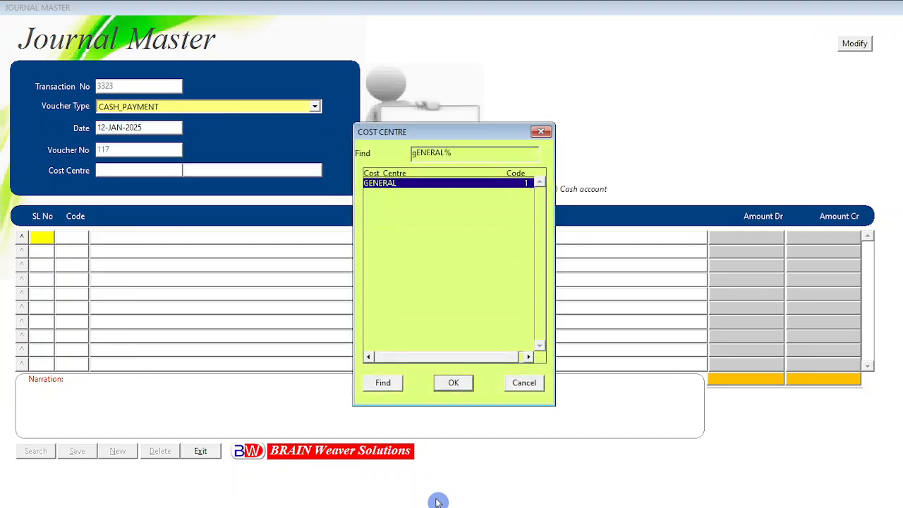
key("Return")
key("Return")
type("caSH ACCOUNT%")
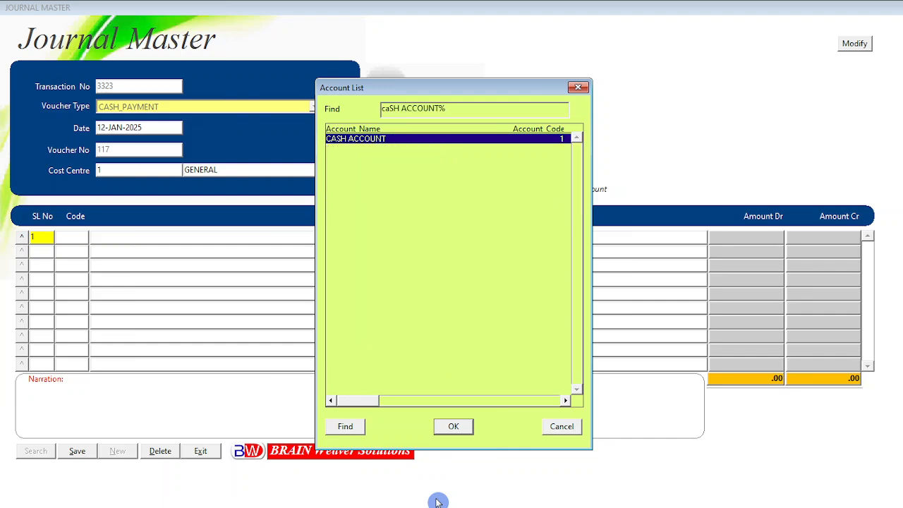
key("Return")
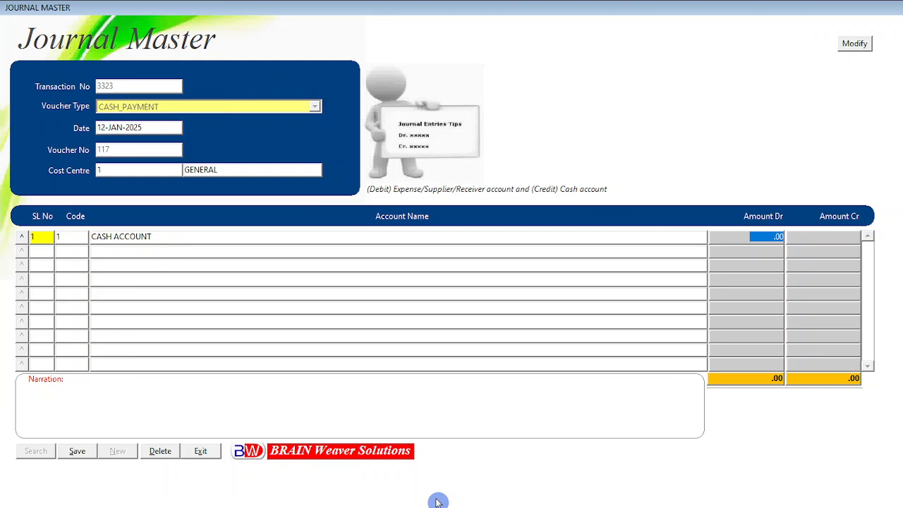
key("Return")
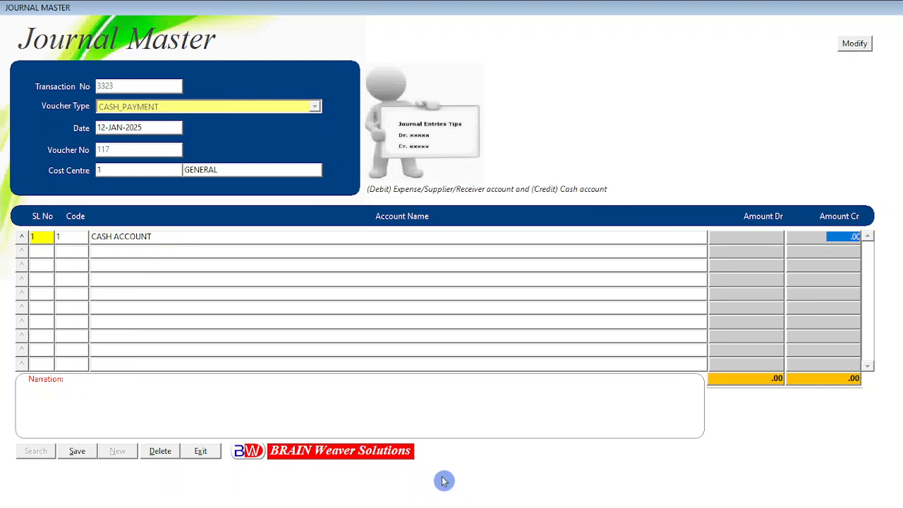
left_click(162, 452)
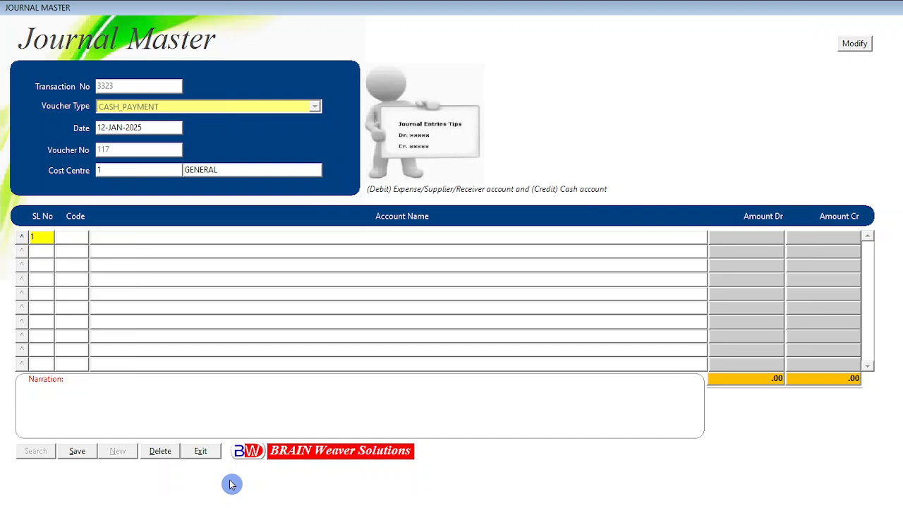
Set the voucher's first line to the TMP RICE MILL account with a debit of 25000.
key("Return")
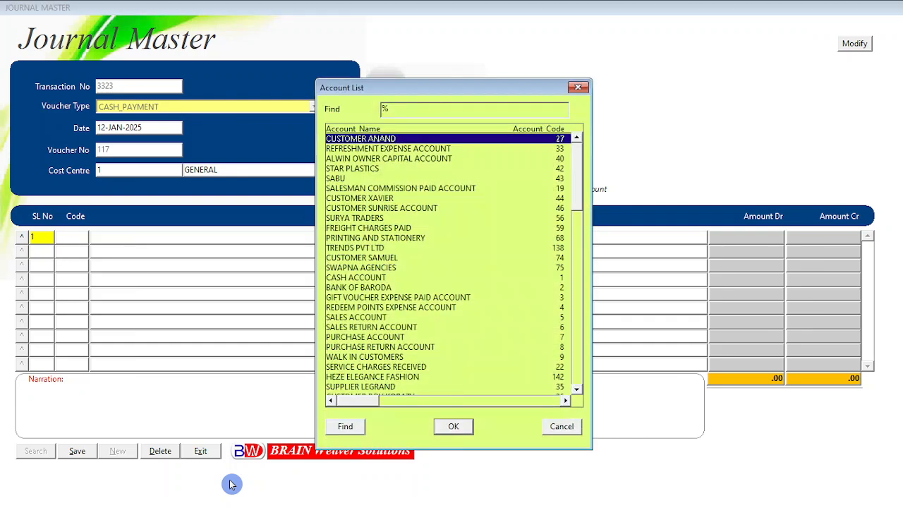
type("tmP RICE MILL")
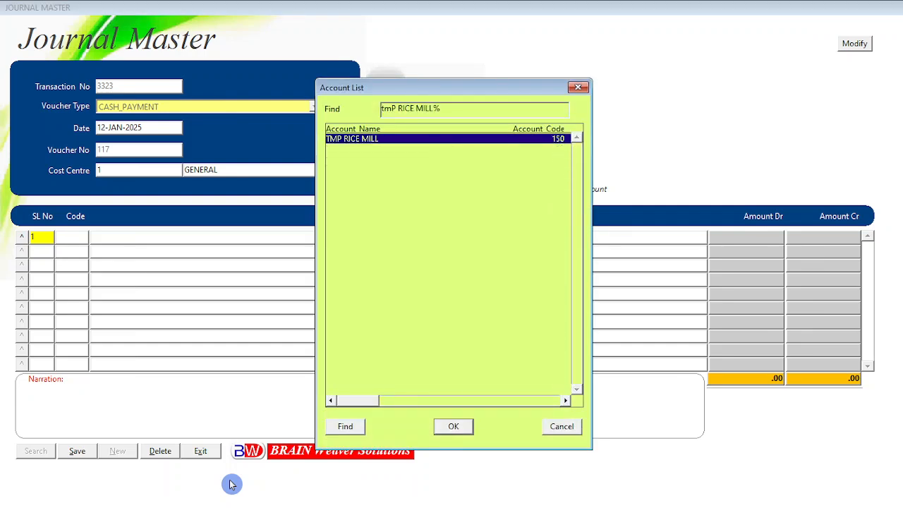
key("Return")
type("2")
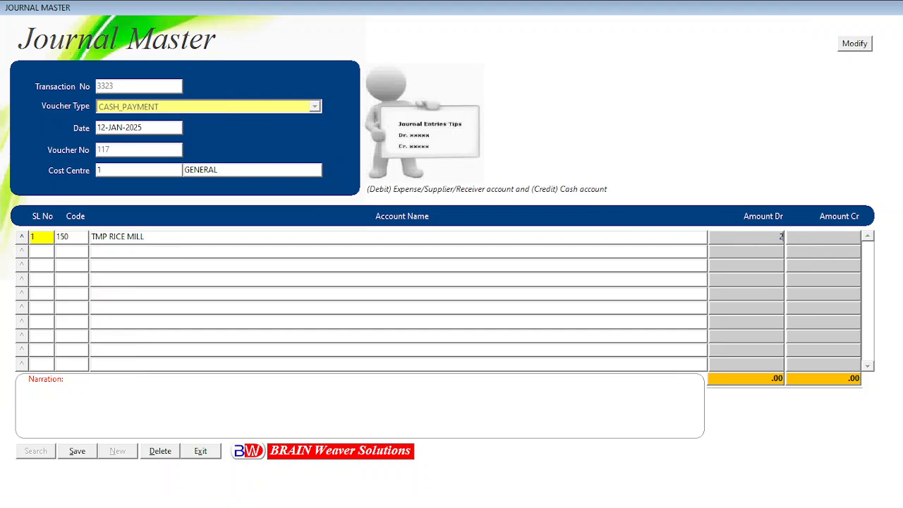
type("5000")
key("Return")
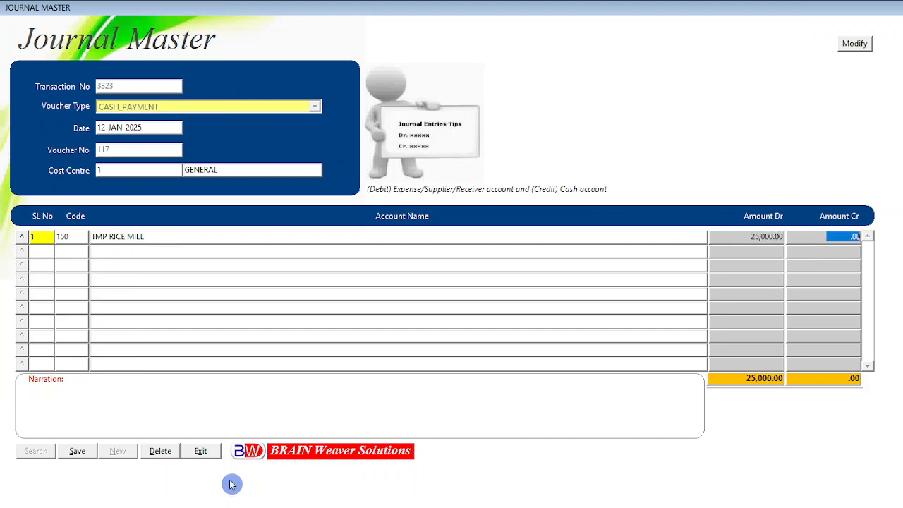
key("Return")
Add a second voucher line crediting CASH ACCOUNT with 25000.
key("Return")
type("c")
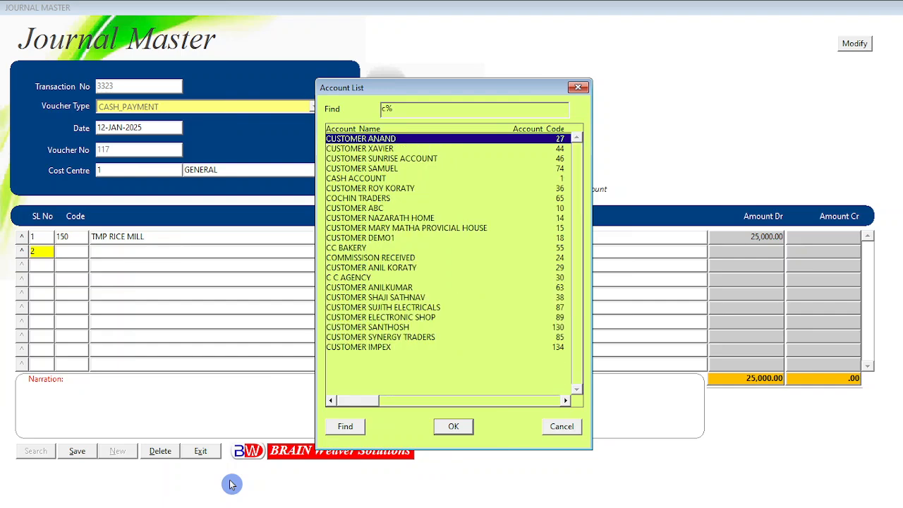
type("aSH ACCOUNT")
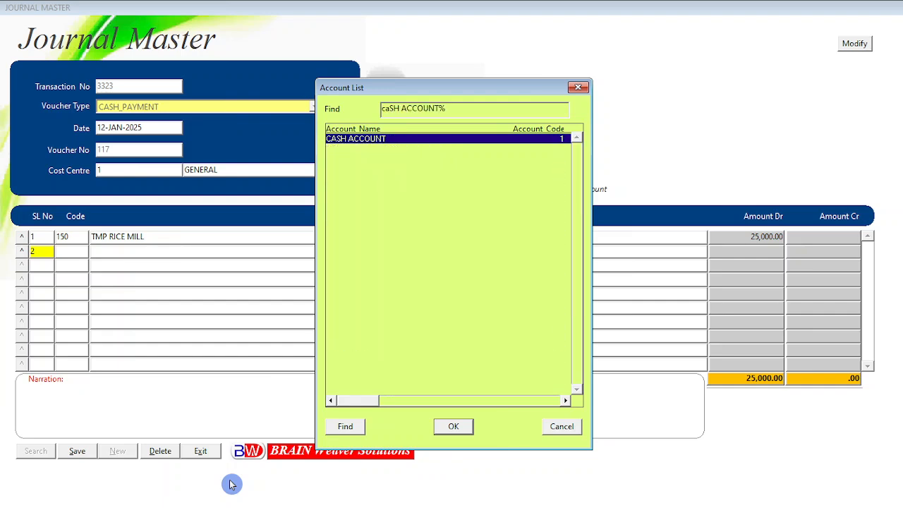
key("Return")
key("Return")
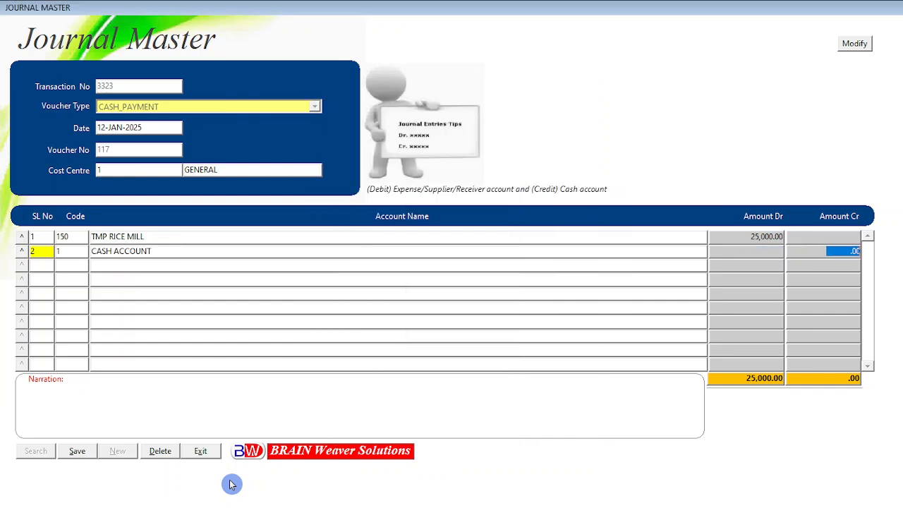
type("25000")
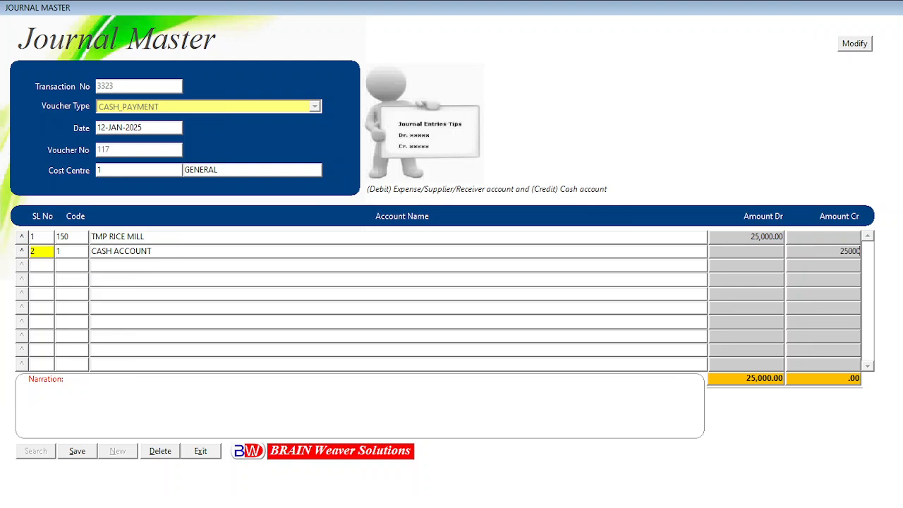
key("Return")
key("Return")
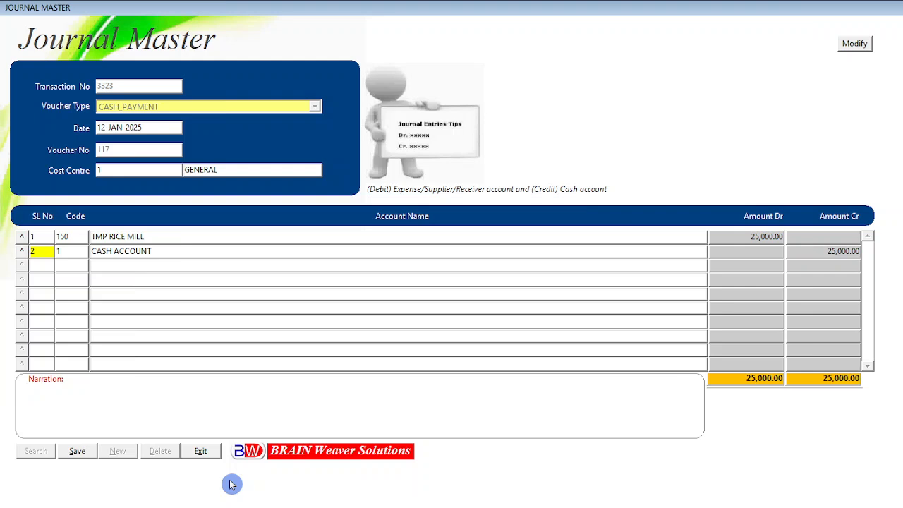
Enter the narration "BEING CASH PAID TO TMP RICE MILL VIDE BILL NO.242, VOUCHER NO.117 AGAINS THE PURCHASE OF BASMATI RICE 50KG BAG (PARTIAL PAYMENT)".
type("BEING ")
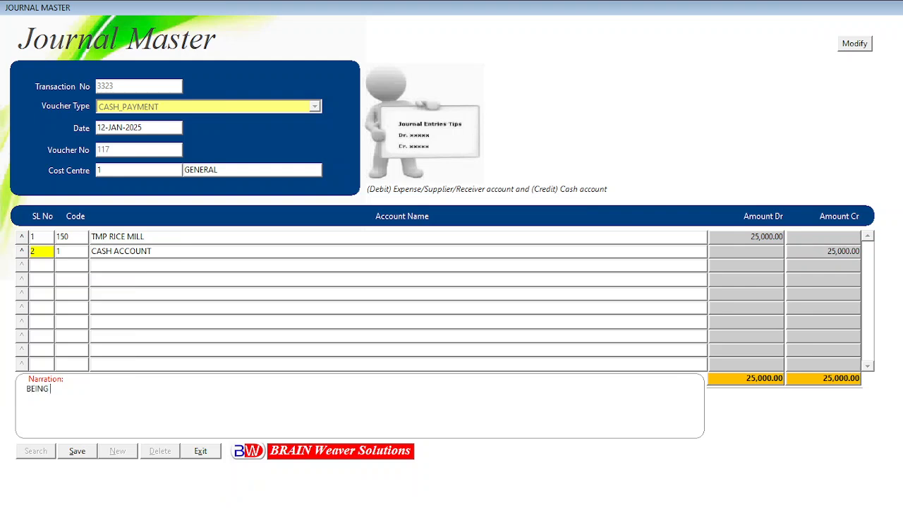
type("CASH PAID TO TMP RICE MI")
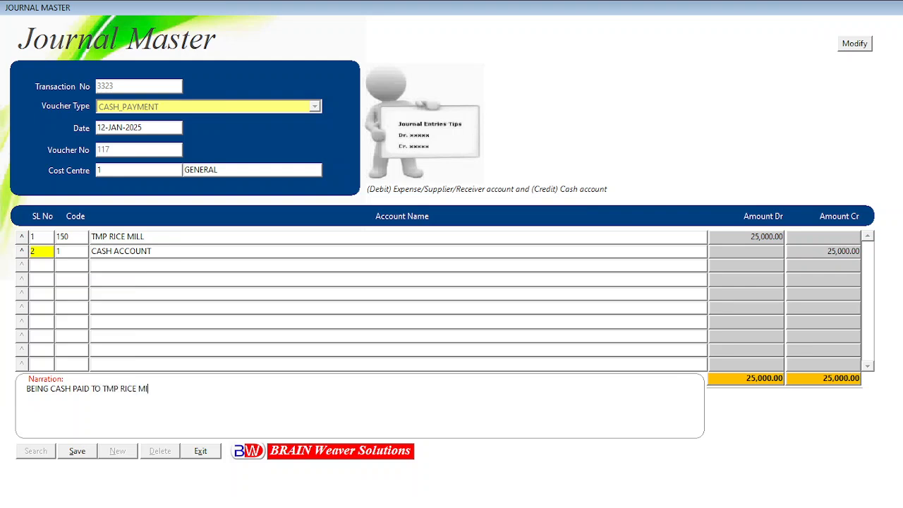
type("LL VIDE BILL NO.242, VOUCHE")
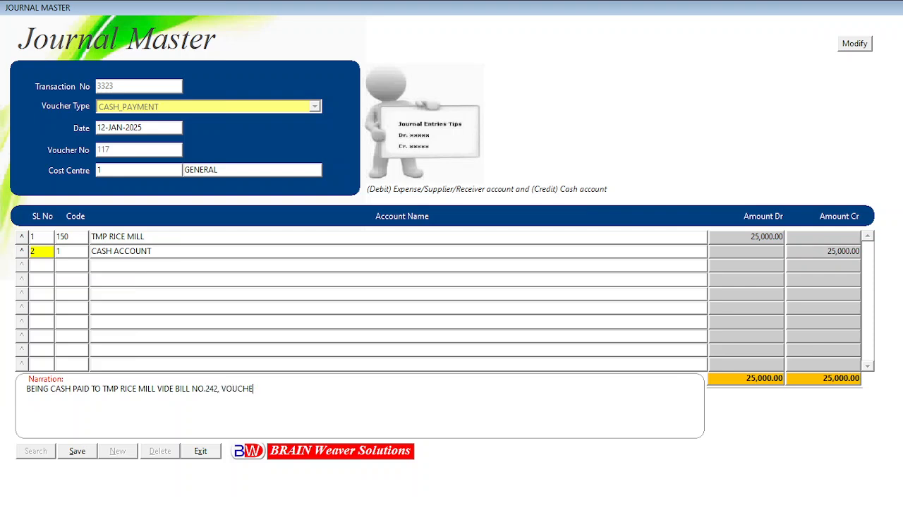
type("R NO.")
type("117")
type(" AGAINST")
type("EH")
key("BackSpace")
key("BackSpace")
type("HE P")
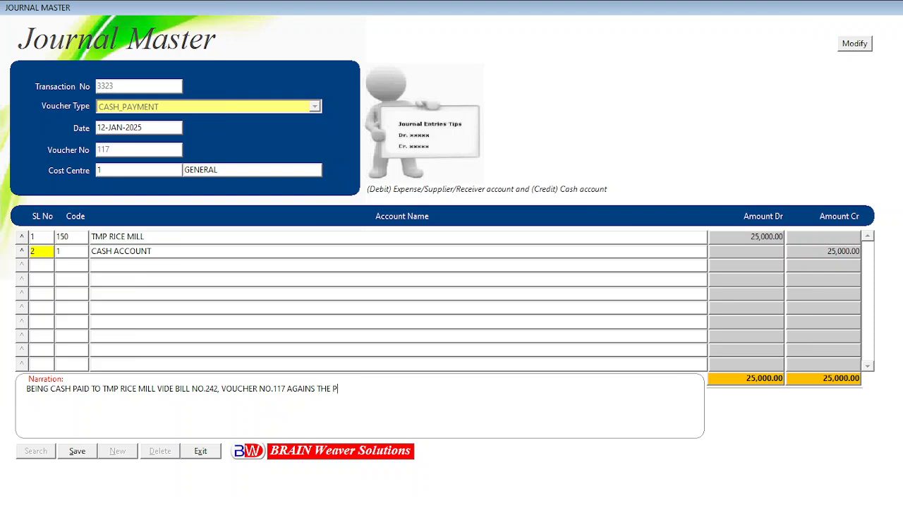
type("RUC")
key("BackSpace")
key("BackSpace")
key("BackSpace")
type("URCHASE OF BAST")
key("BackSpace")
type("MTI")
key("BackSpace")
type("ATI RICE ")
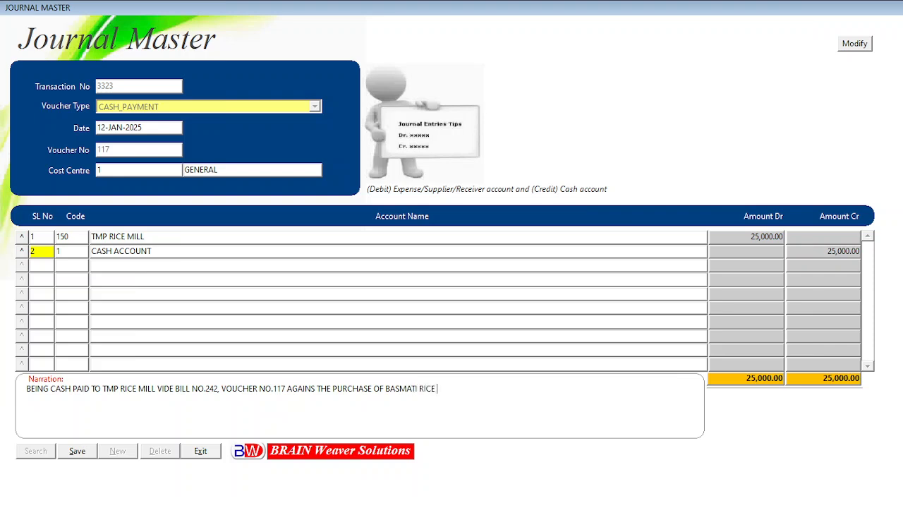
type("50KG BAG (PARTIAL")
type("PAYMENT)")
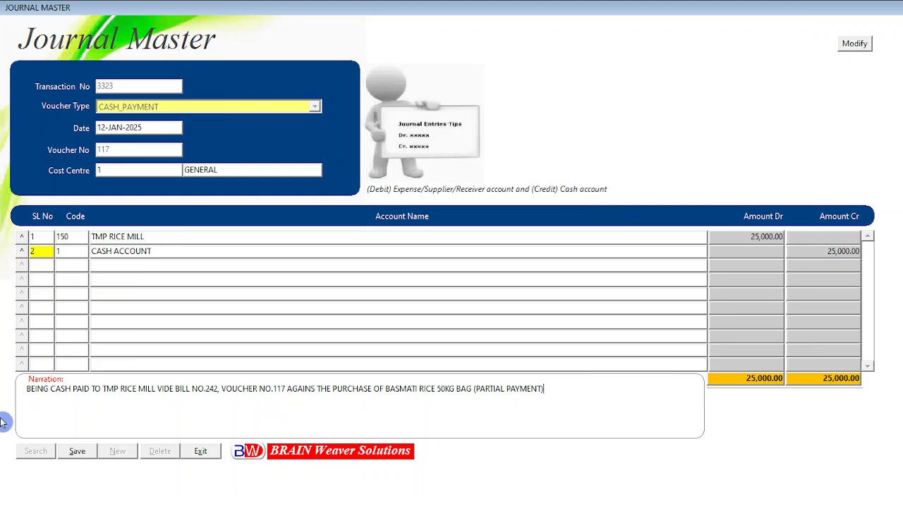
Save the cash payment voucher and close Journal Master.
left_click(77, 453)
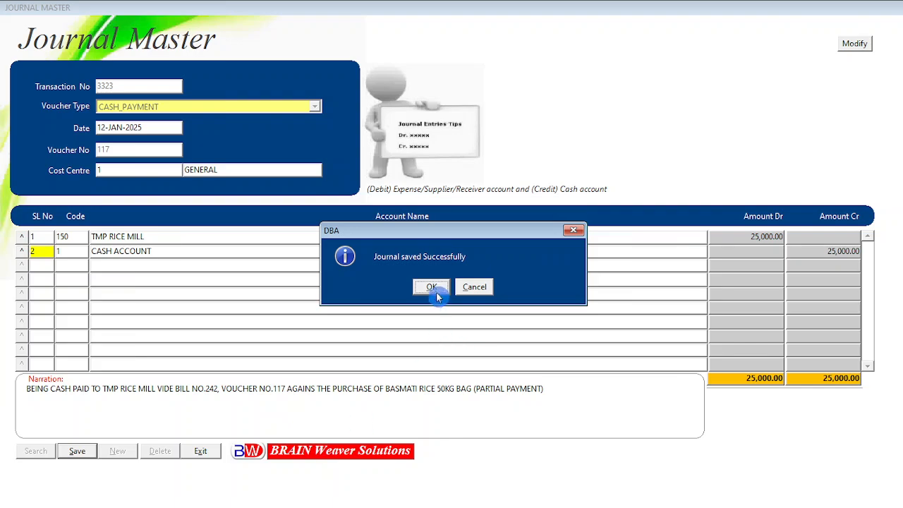
left_click(435, 287)
left_click(202, 453)
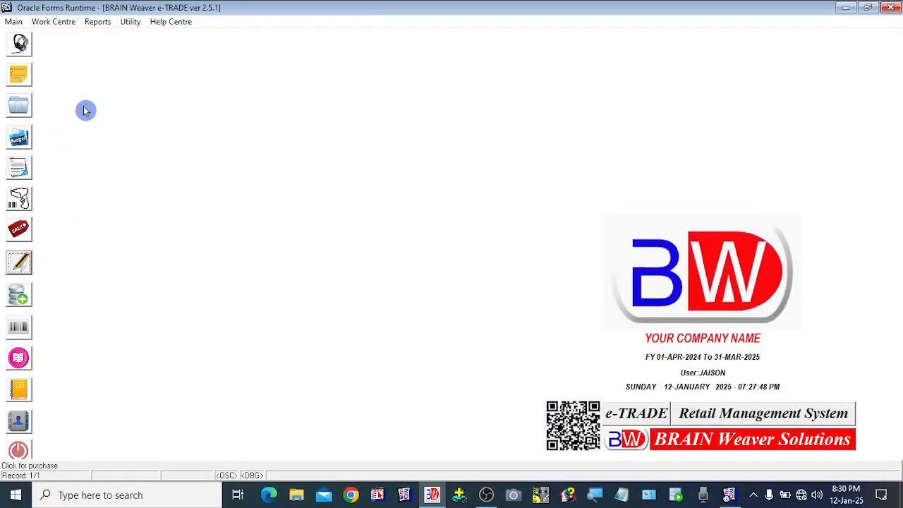
Generate the TMP RICE MILL ledger report without a date range and enlarge its preview to read the entries.
right_click(99, 78)
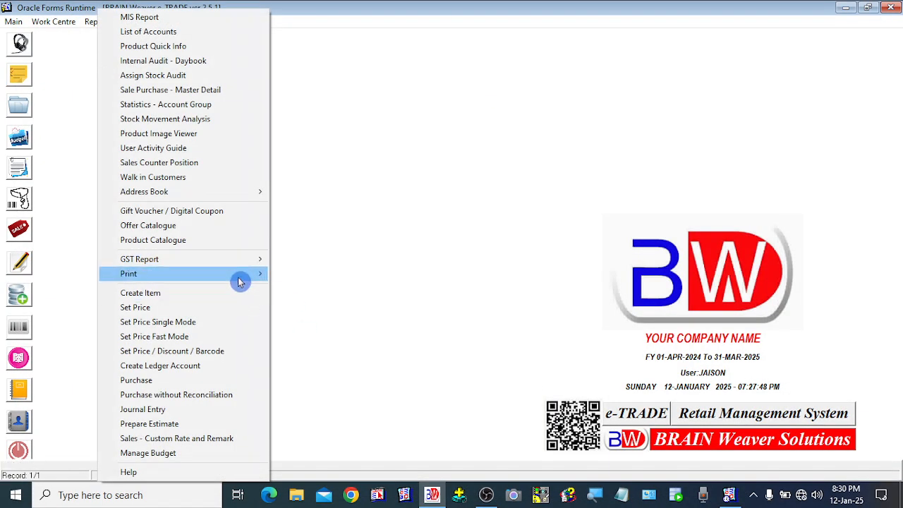
mouse_move(238, 275)
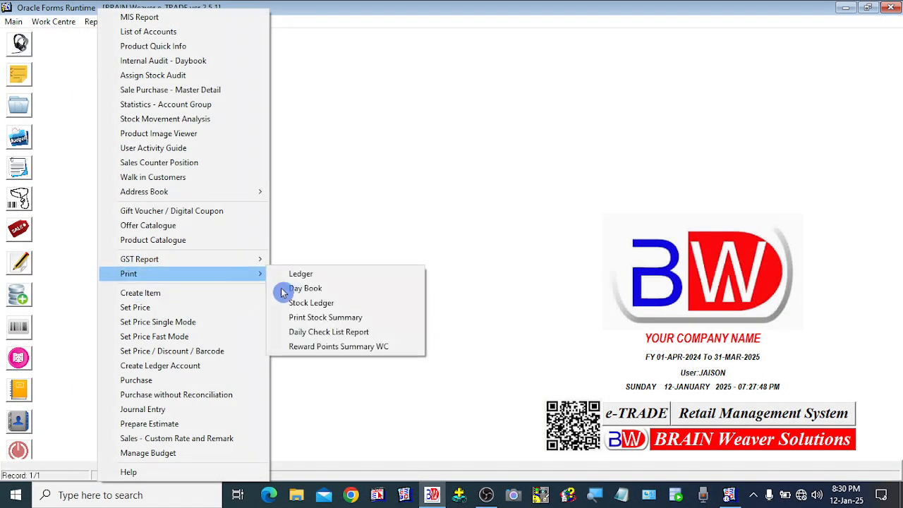
left_click(325, 275)
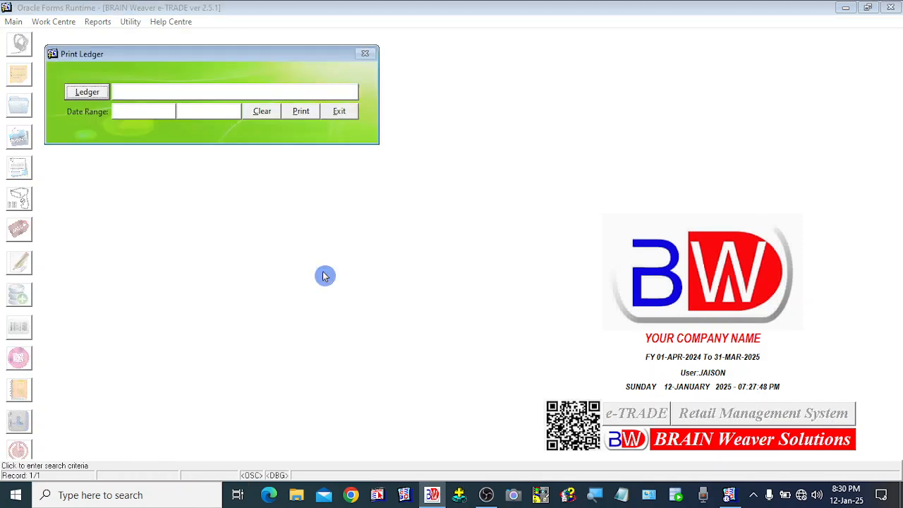
left_click(87, 95)
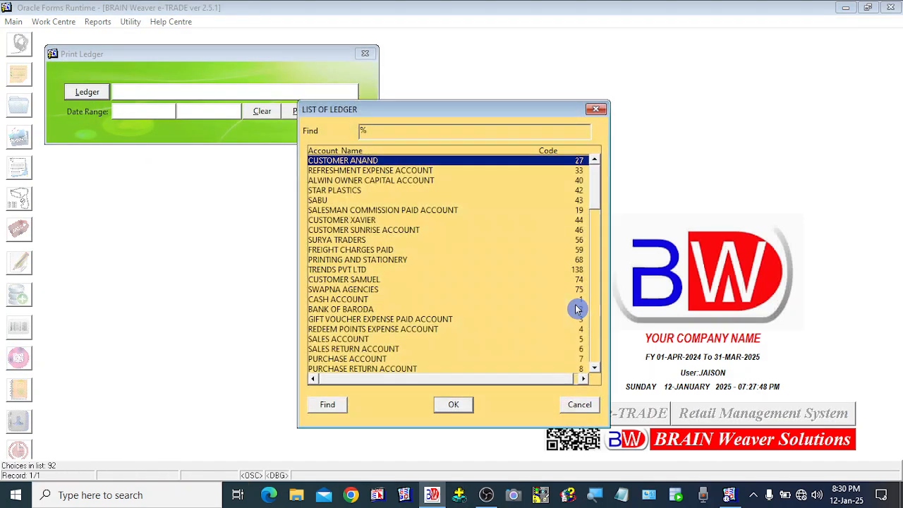
type("tmP RICE MILL")
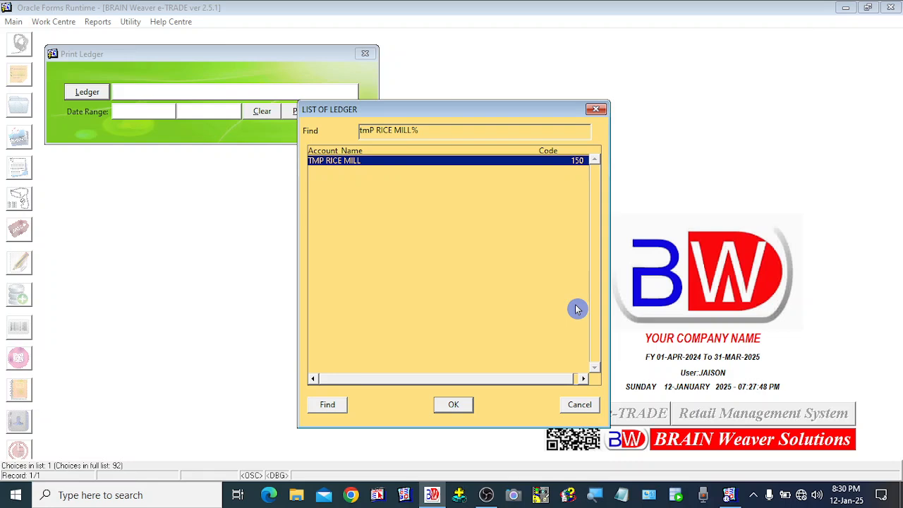
key("Return")
left_click(300, 113)
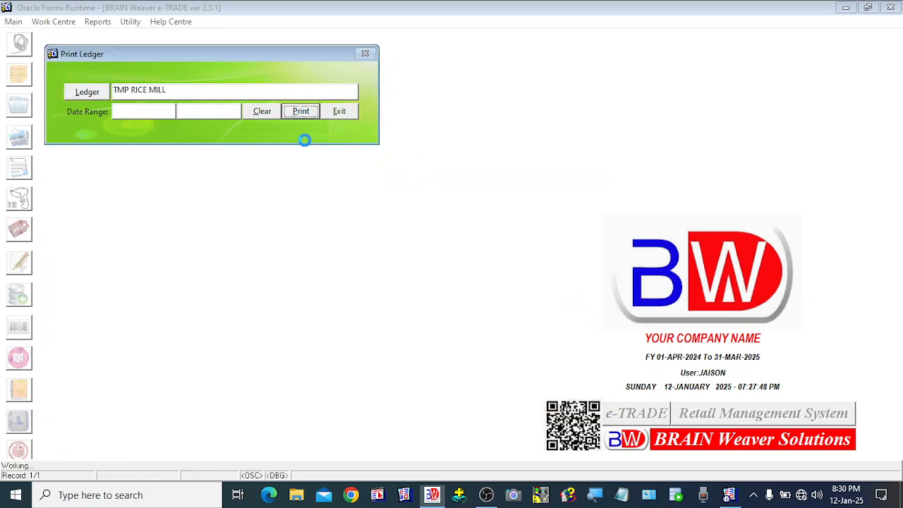
left_click(649, 36)
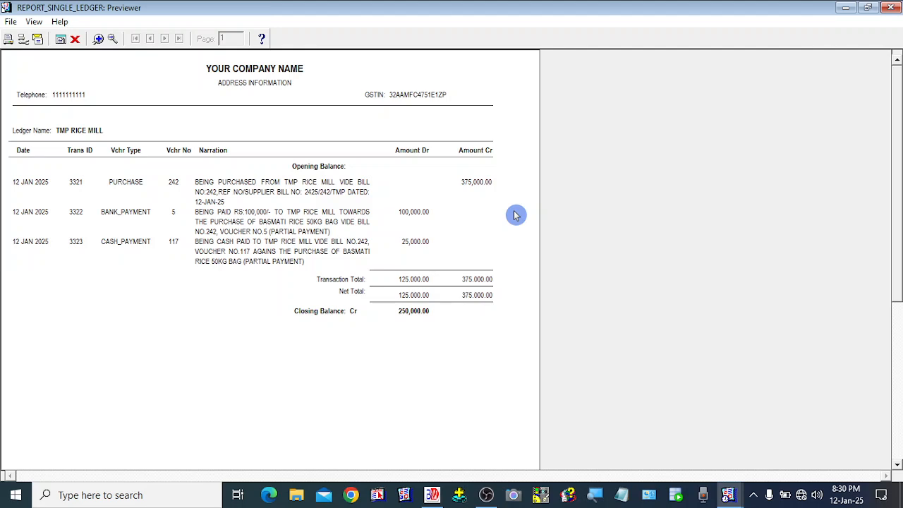
left_click(98, 38)
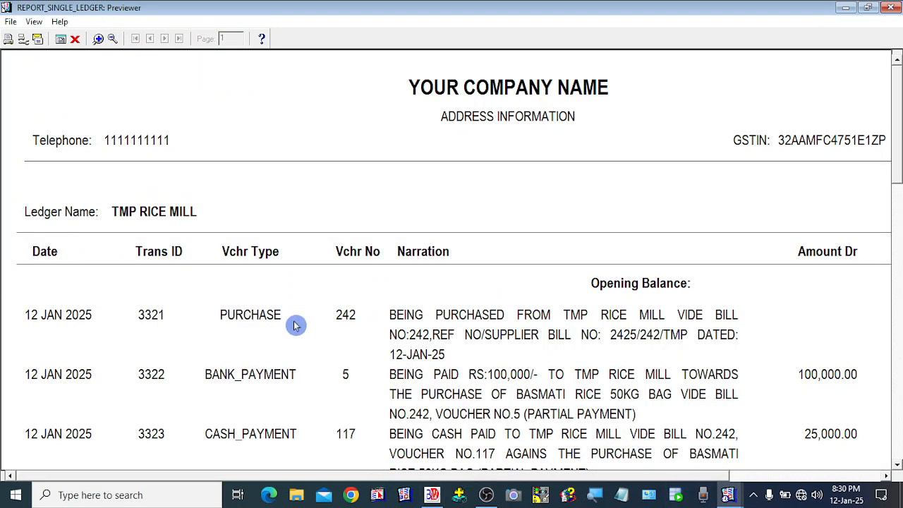
Examine the TMP RICE MILL ledger's debit and credit entries and closing balance, and close the report and Print Ledger form.
left_click(818, 474)
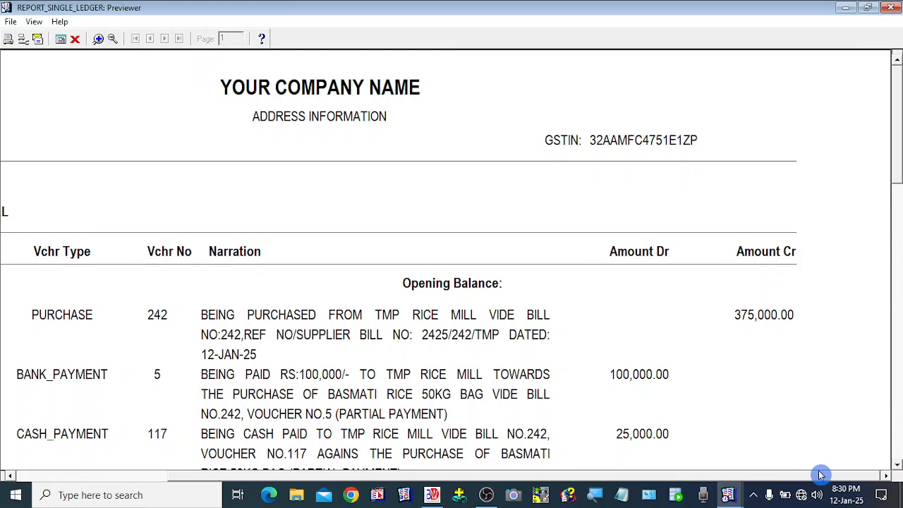
left_click_drag(819, 475, 489, 483)
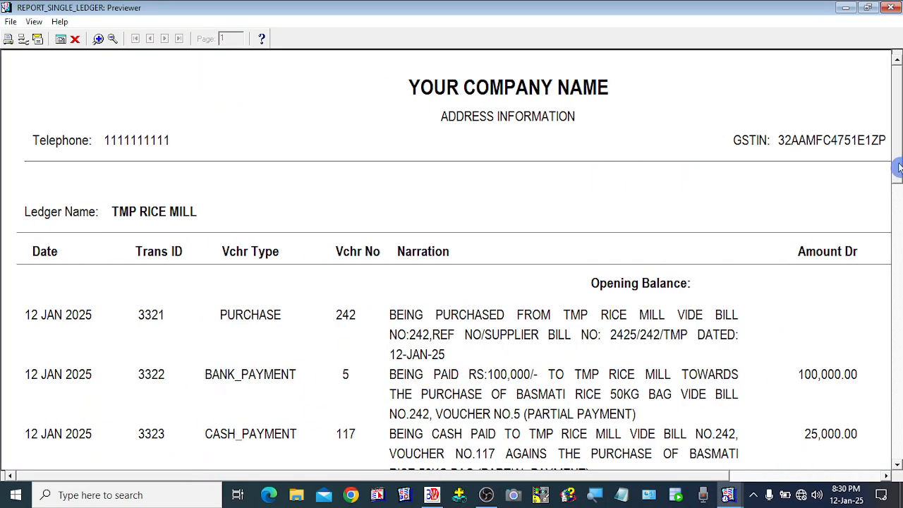
left_click_drag(898, 168, 895, 185)
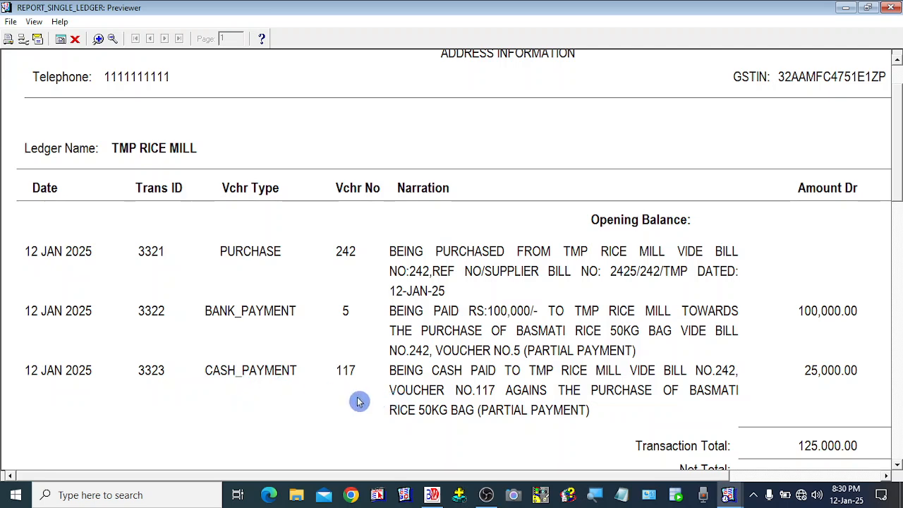
left_click_drag(624, 478, 758, 478)
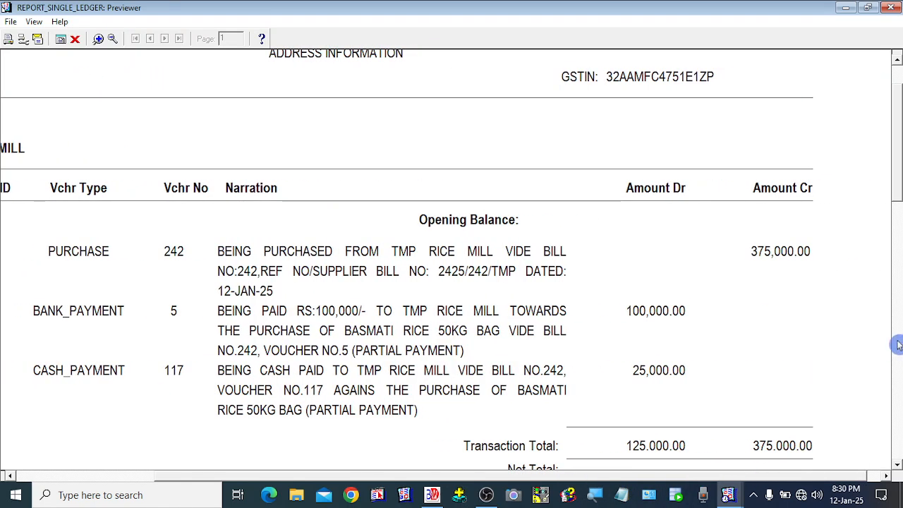
left_click_drag(895, 198, 896, 226)
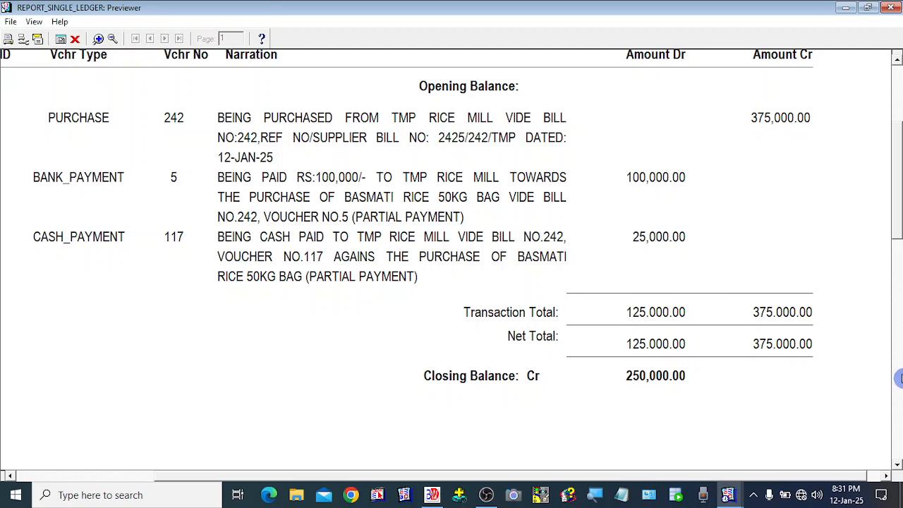
left_click_drag(895, 229, 897, 137)
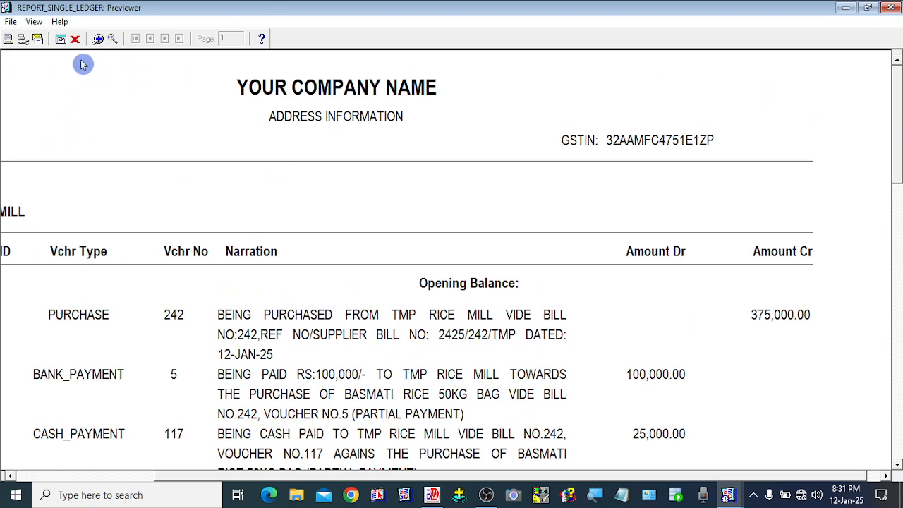
left_click(113, 39)
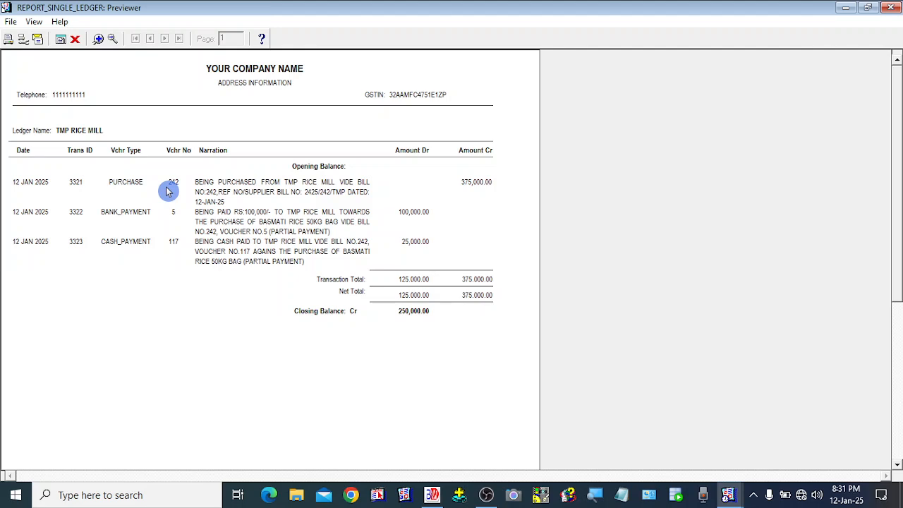
left_click(76, 40)
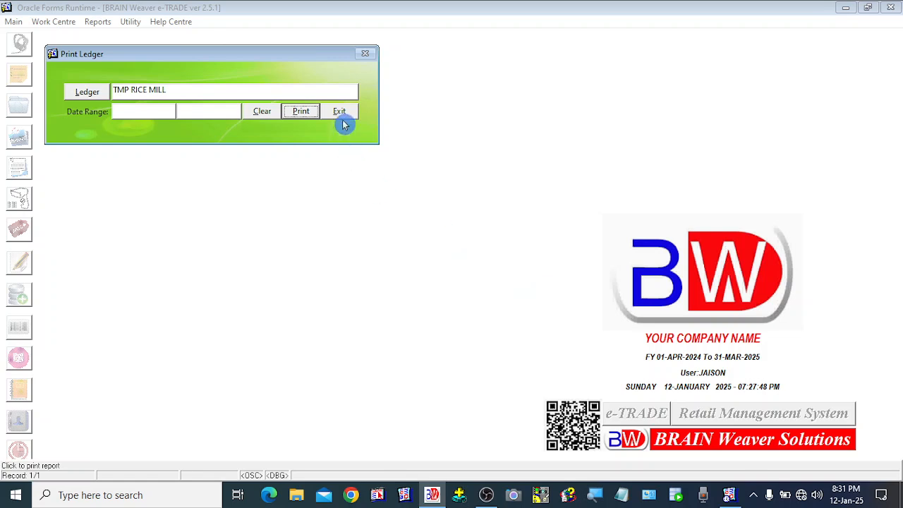
left_click(338, 113)
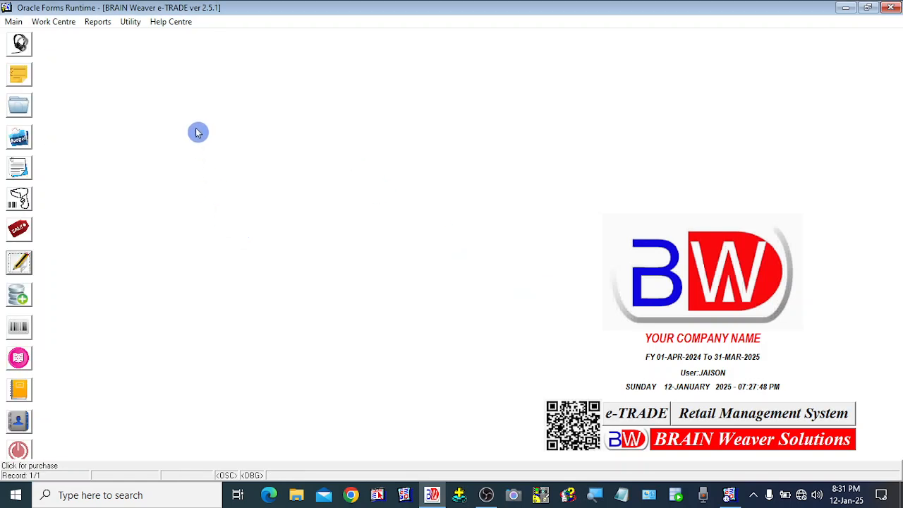
Filter the List of Accounts by the Customer group, check the AGRI GRAIN PVT LTD balance, and exit the list.
right_click(152, 105)
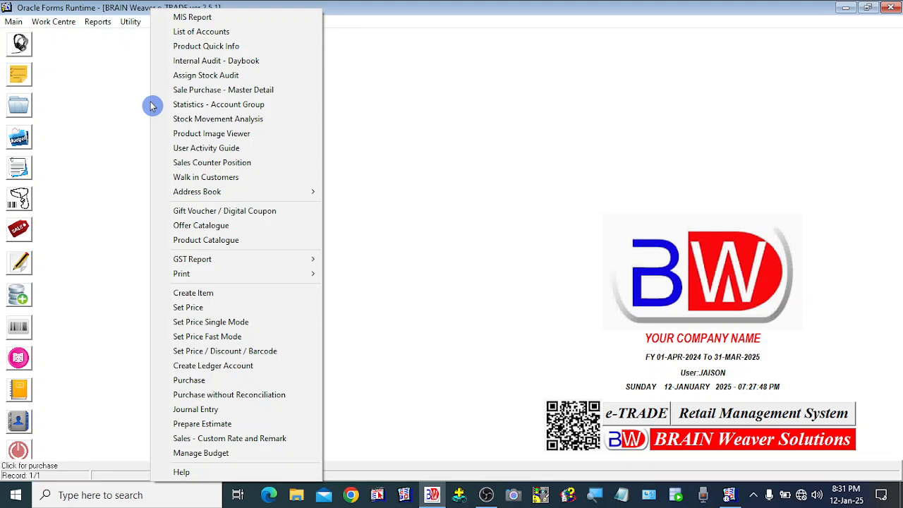
left_click(186, 31)
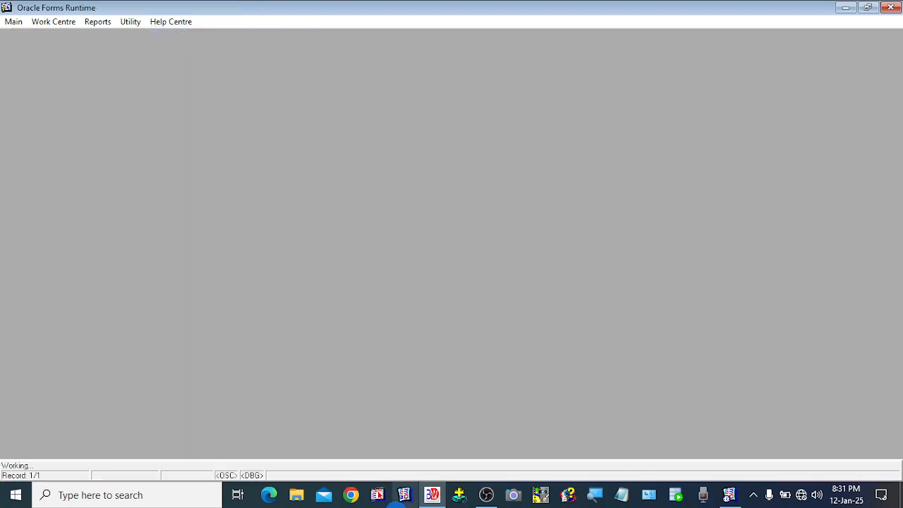
left_click(311, 431)
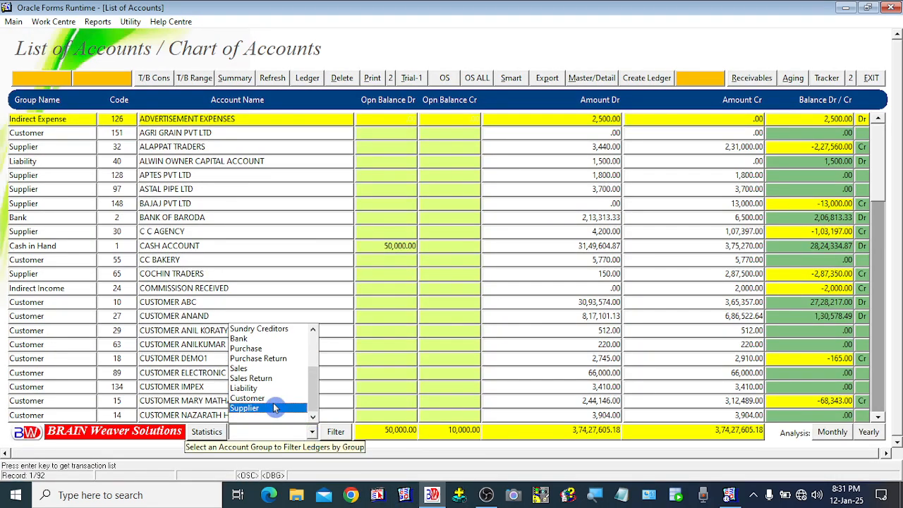
left_click(248, 400)
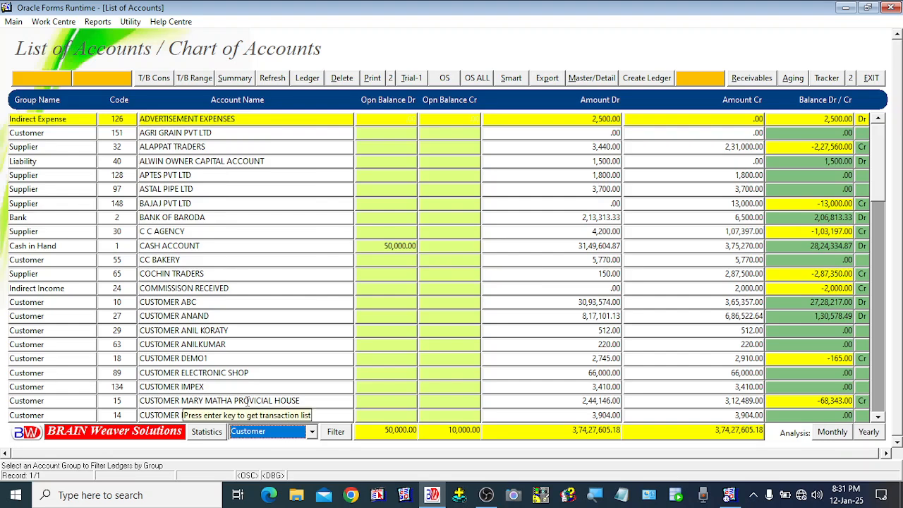
left_click(334, 433)
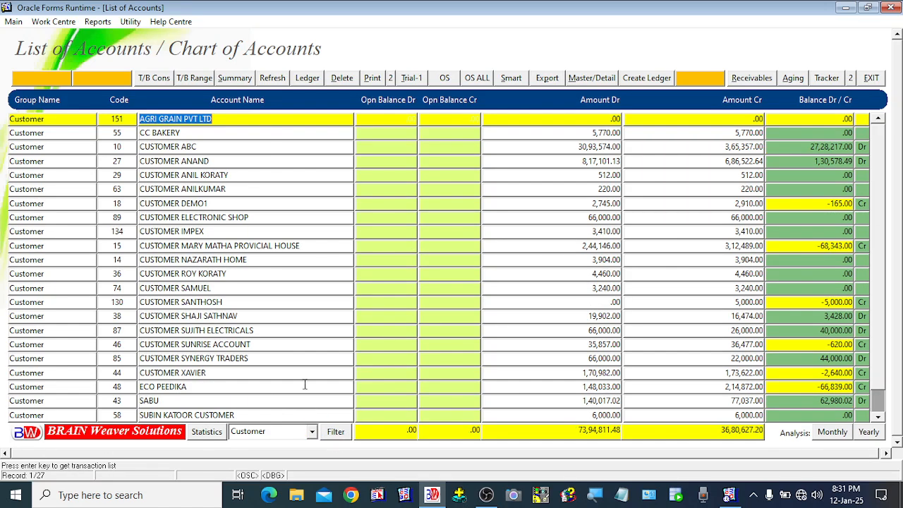
left_click(158, 135)
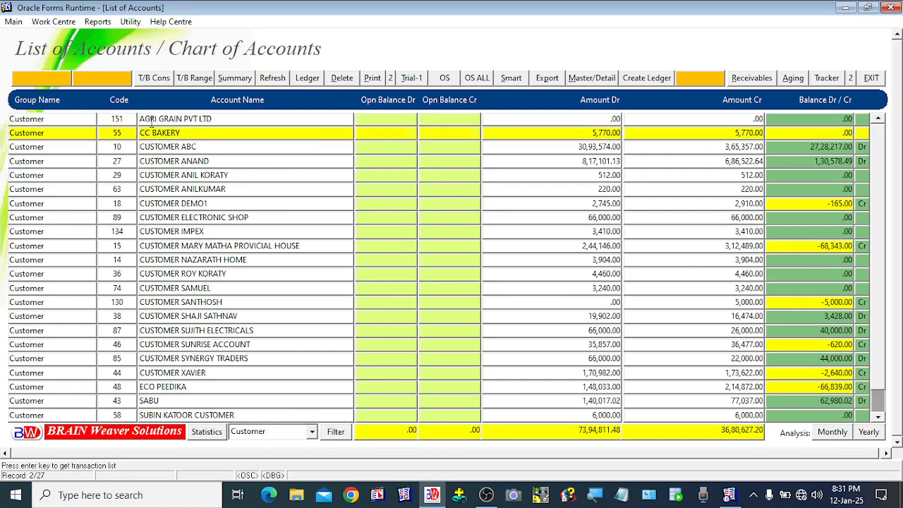
left_click(152, 121)
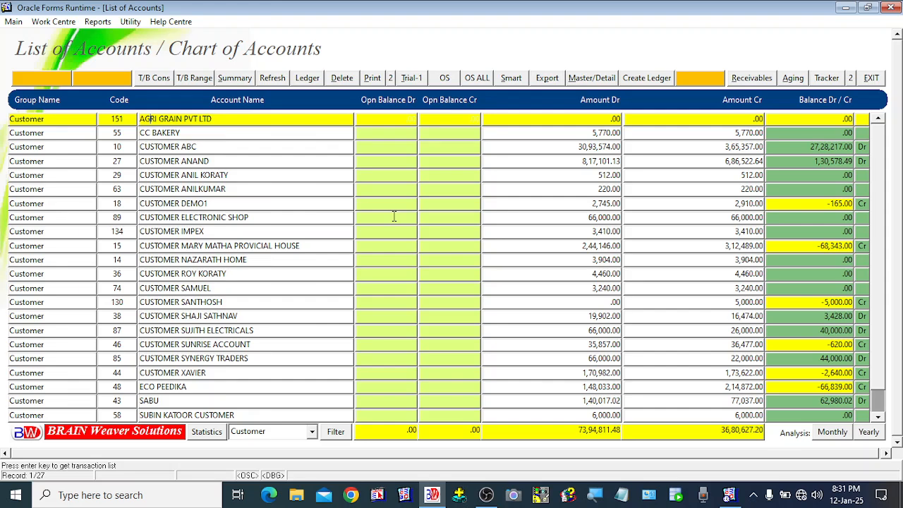
left_click(871, 77)
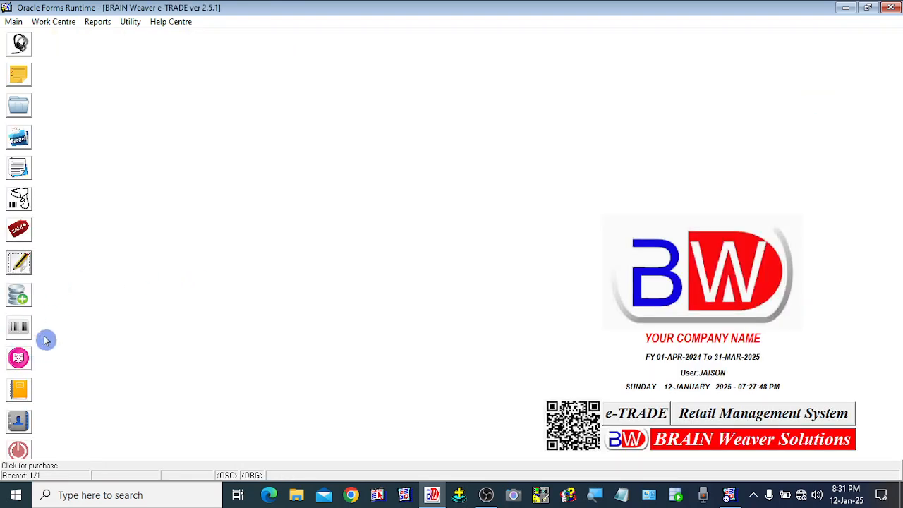
Check the prices and purchased stock of BASMATI RICE MILAN BRAND 50KG BAG in the selling price setup, and exit it.
right_click(111, 101)
left_click(166, 308)
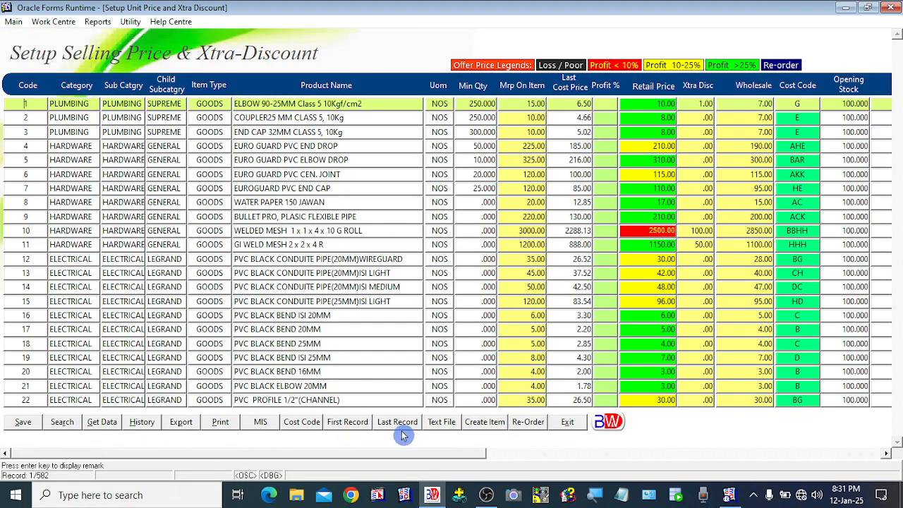
left_click(379, 424)
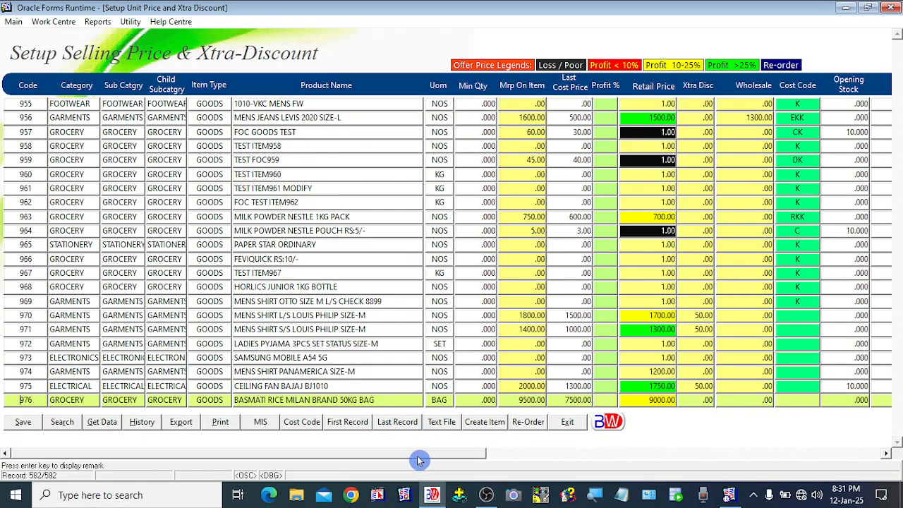
left_click_drag(419, 459, 534, 458)
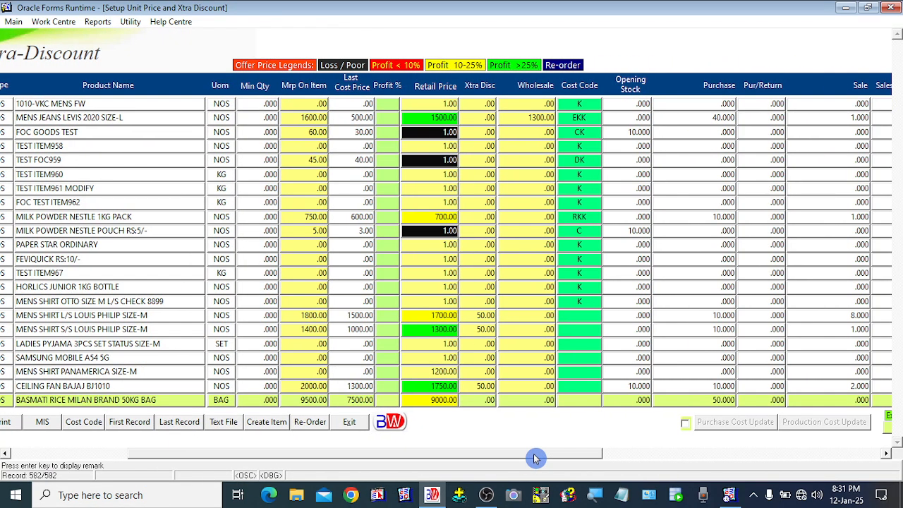
left_click(441, 401)
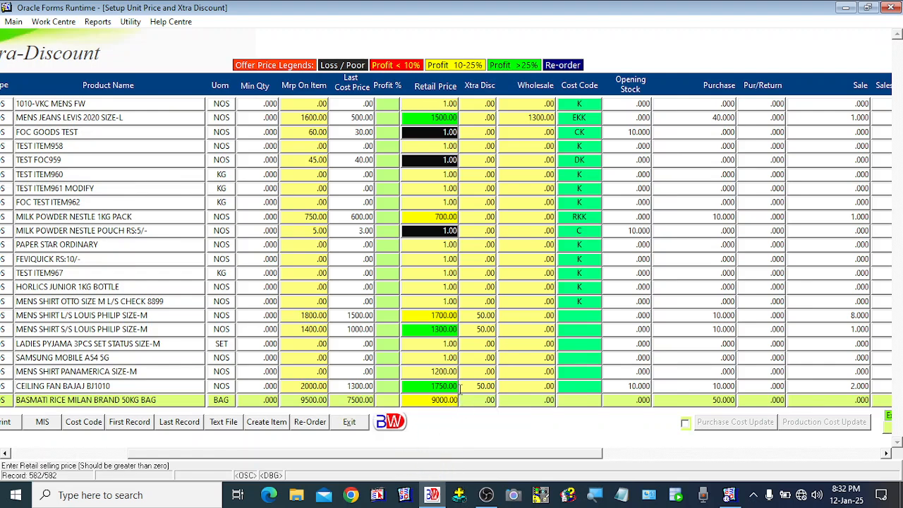
left_click(349, 421)
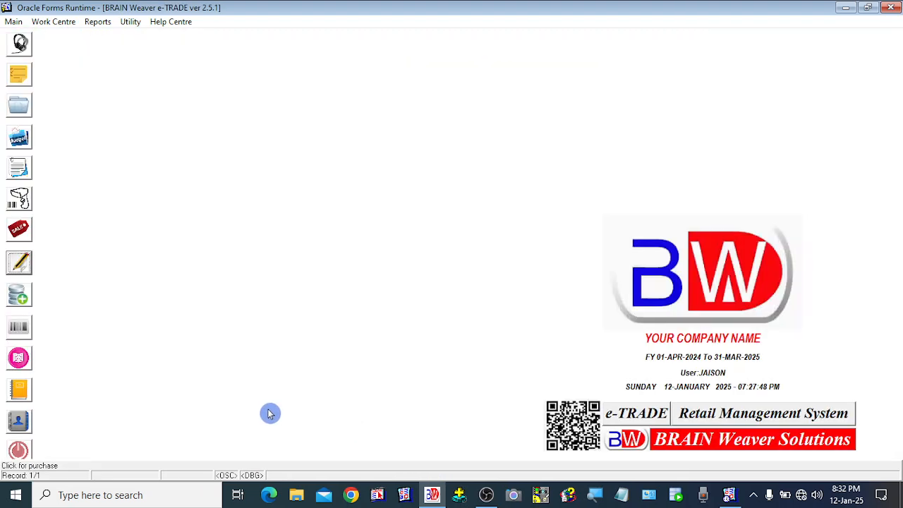
Start a counter sales invoice for customer AGRI GRAIN PVT LTD, accepting SALES ACCOUNT, B2C and Retail pricing.
left_click(19, 234)
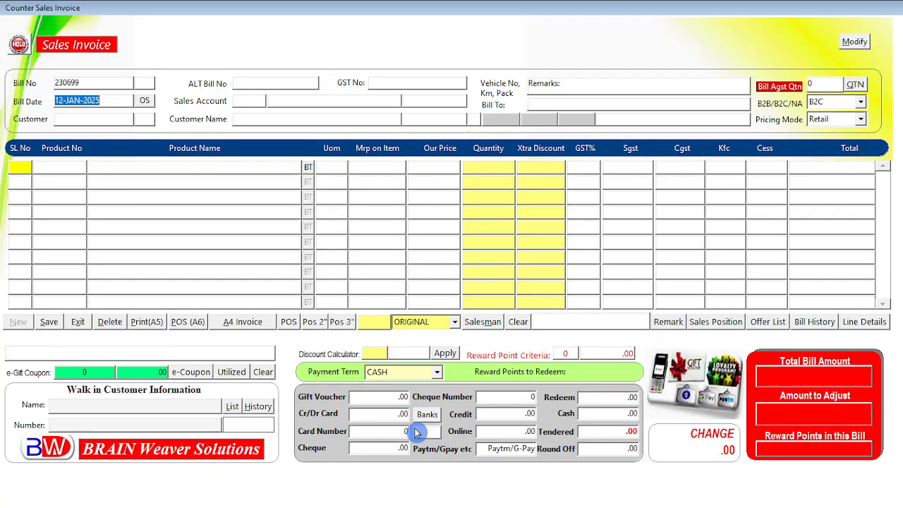
key("Return")
type("aGRI GRAIN PVT LTD%")
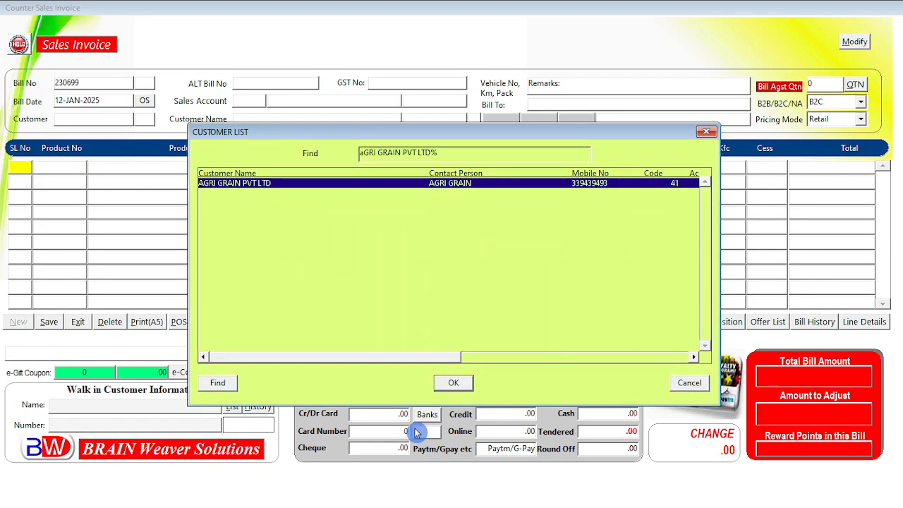
key("Return")
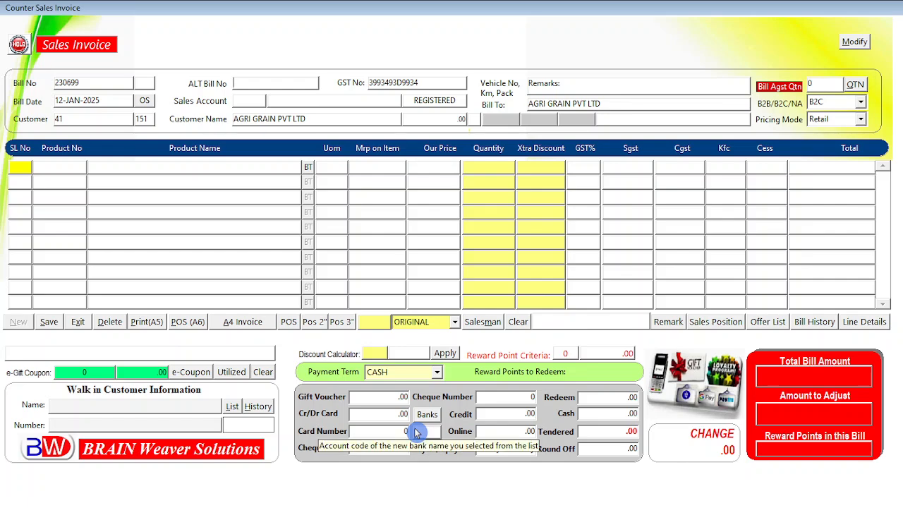
key("Return")
key("Return")
key("Return")
key("Return")
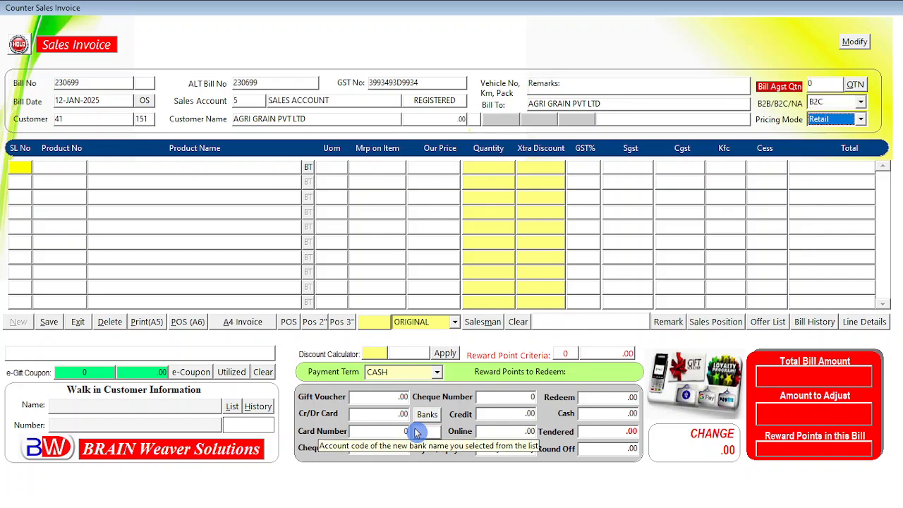
Add BASMATI RICE MILAN BRAND 50KG BAG to the invoice with a quantity of 5 and no extra discount.
type("ba%")
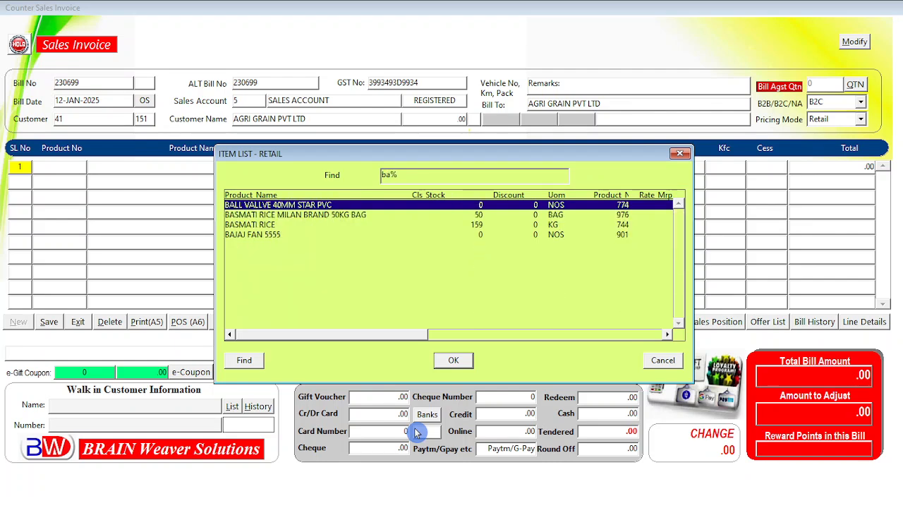
key("Down")
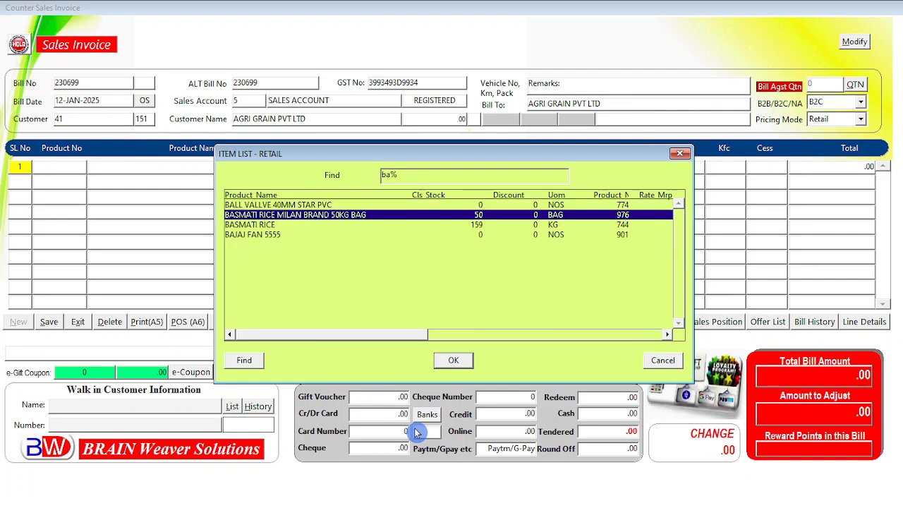
key("Return")
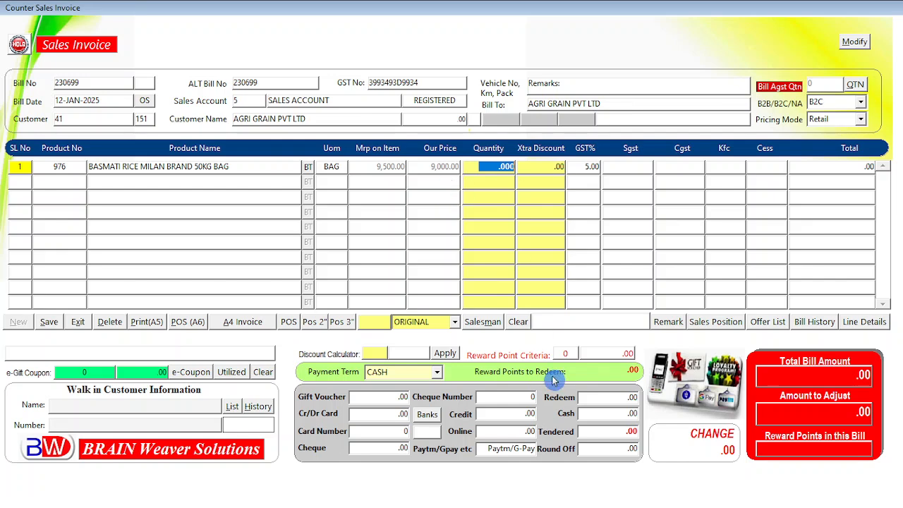
type("5")
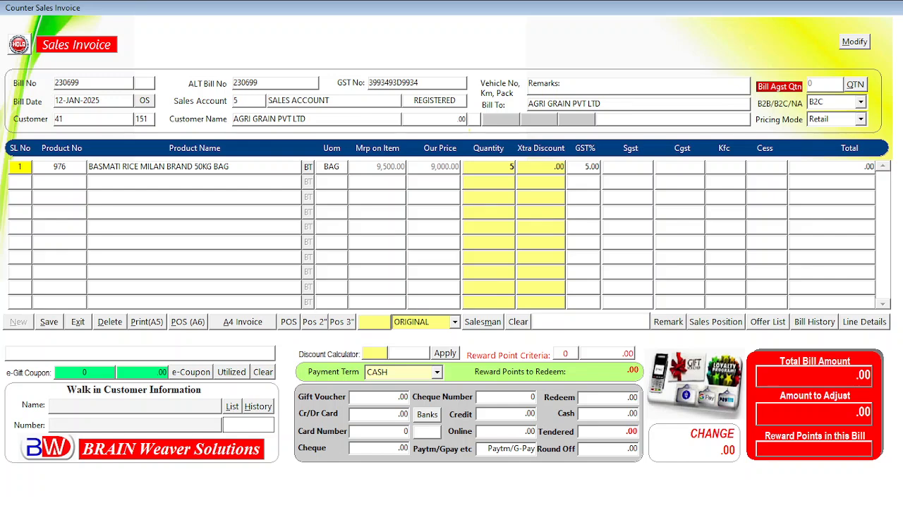
key("Return")
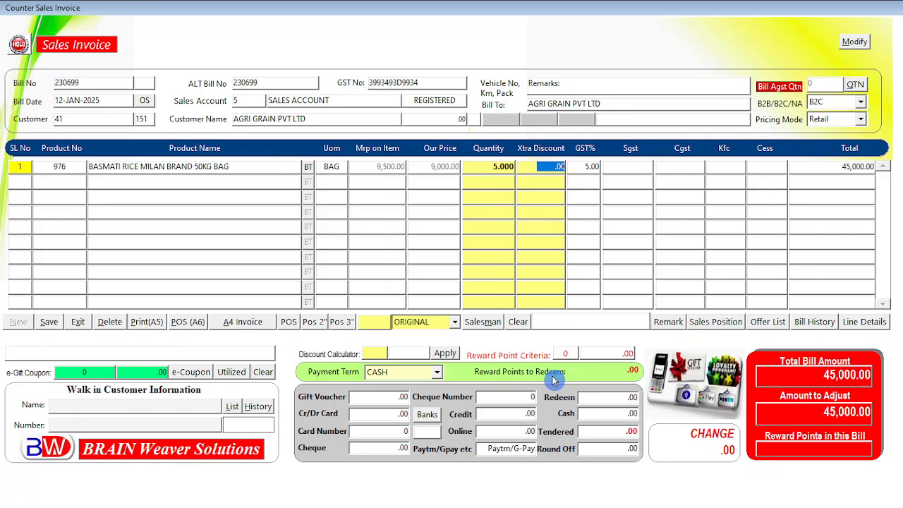
key("Return")
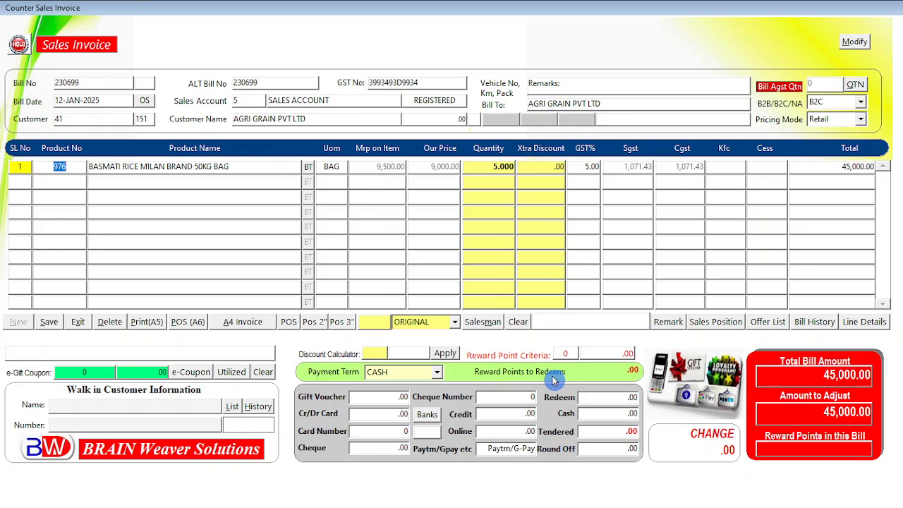
Set the invoice's payment term to CREDIT and allocate the full 45,000 bill amount to credit.
key("ctrl+Page_Down")
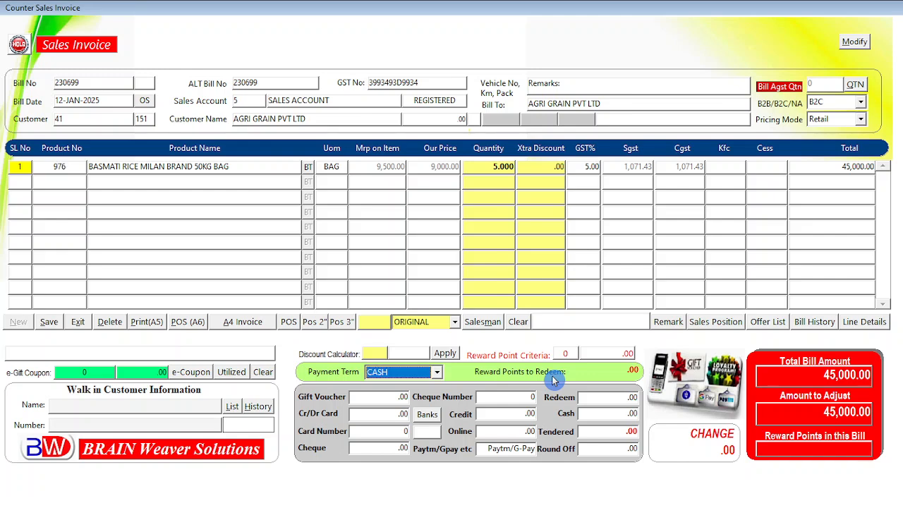
key("alt+Down")
key("Down")
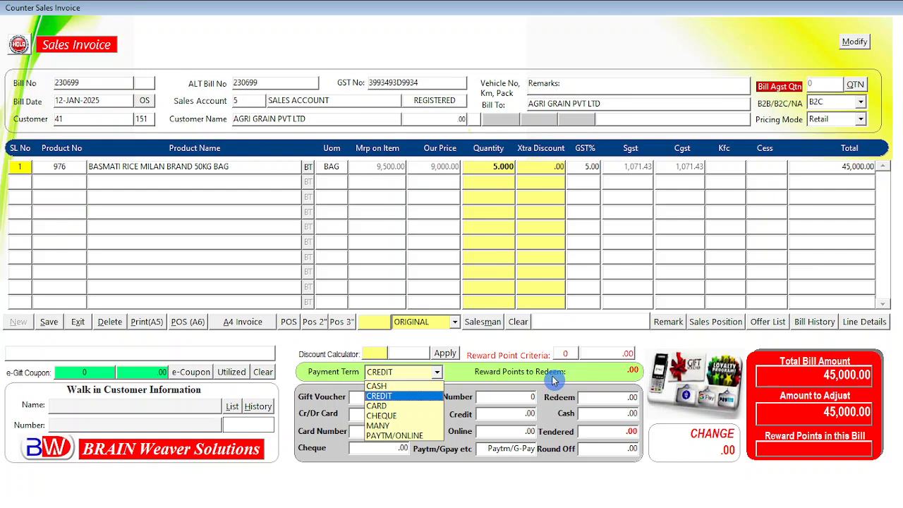
key("Return")
key("Return")
key("Return")
key("Return")
key("Return")
key("Return")
key("Return")
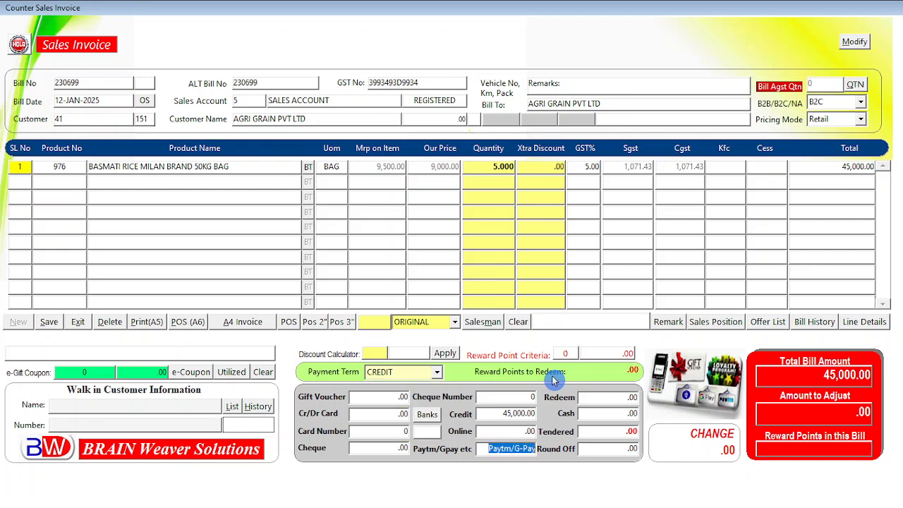
Save the AGRI GRAIN PVT LTD credit invoice, close its print preview and exit the sales invoice form.
key("Return")
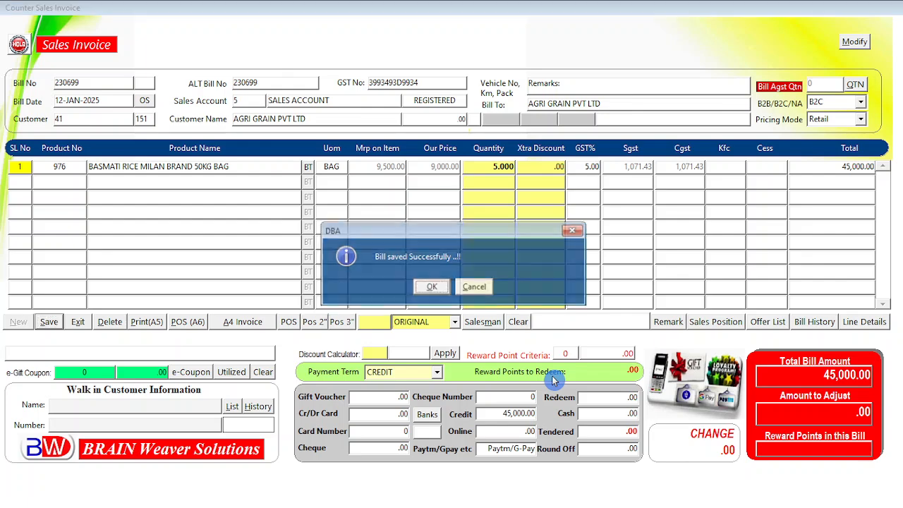
key("Return")
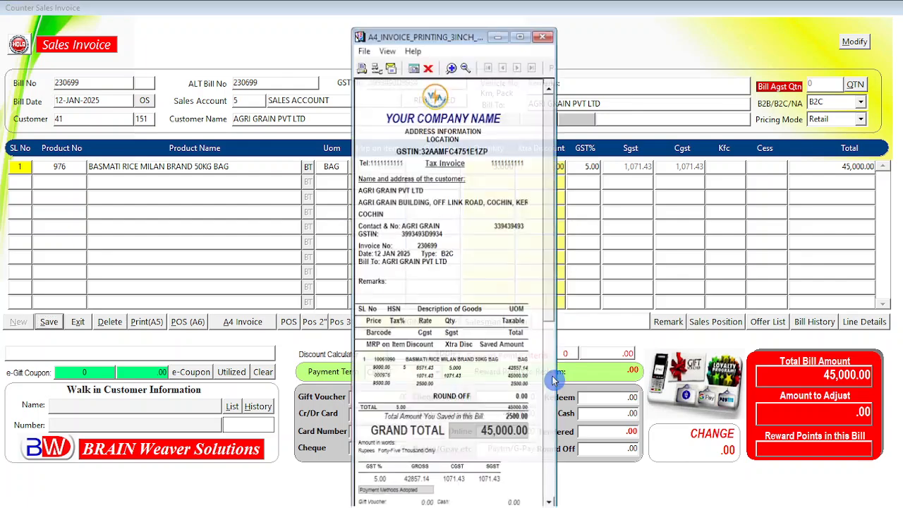
left_click(430, 67)
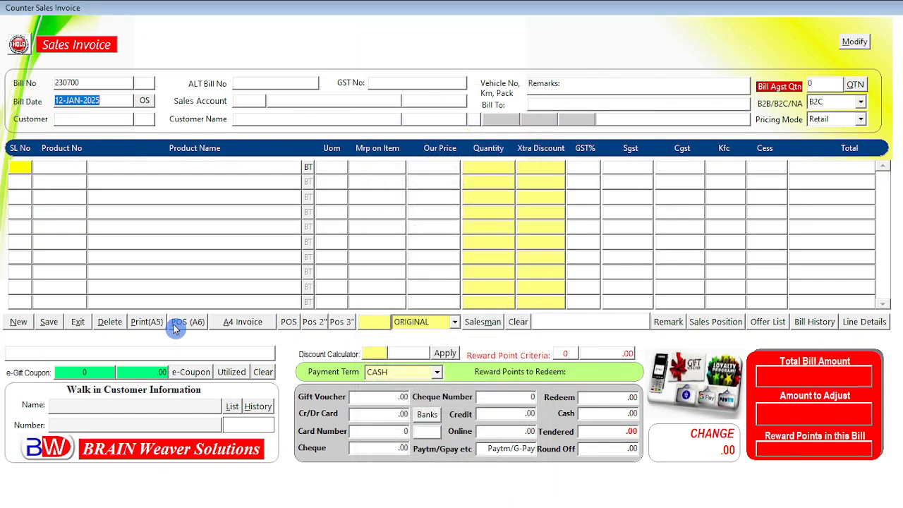
left_click(78, 322)
Generate the printable ledger report for AGRI GRAIN PVT LTD without a date range.
right_click(106, 115)
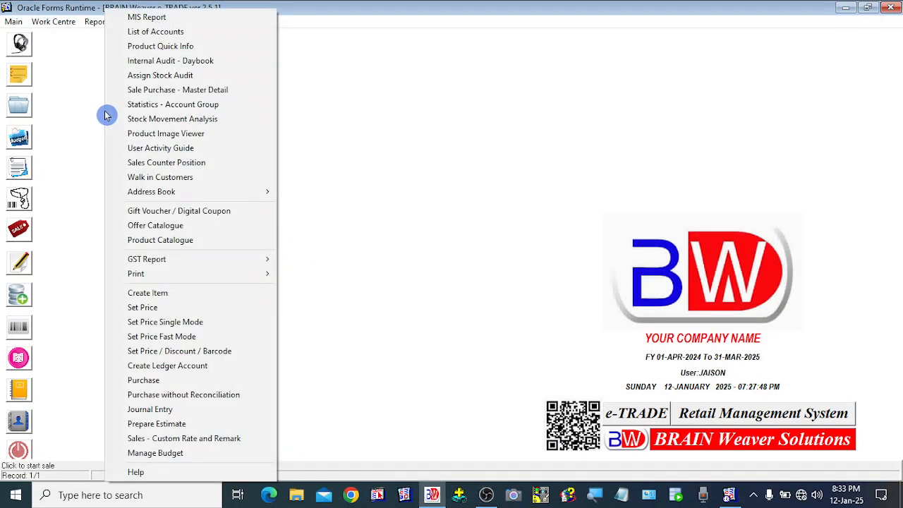
mouse_move(239, 275)
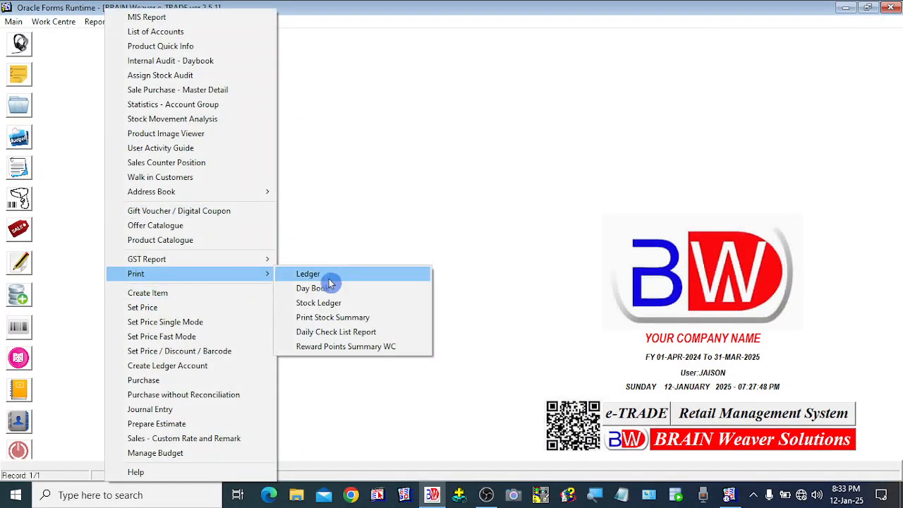
left_click(329, 273)
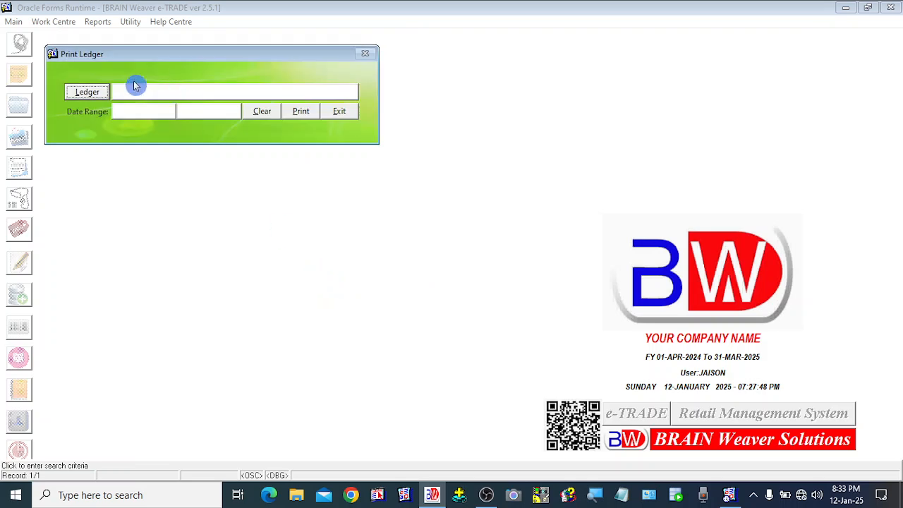
left_click(87, 93)
type("a%")
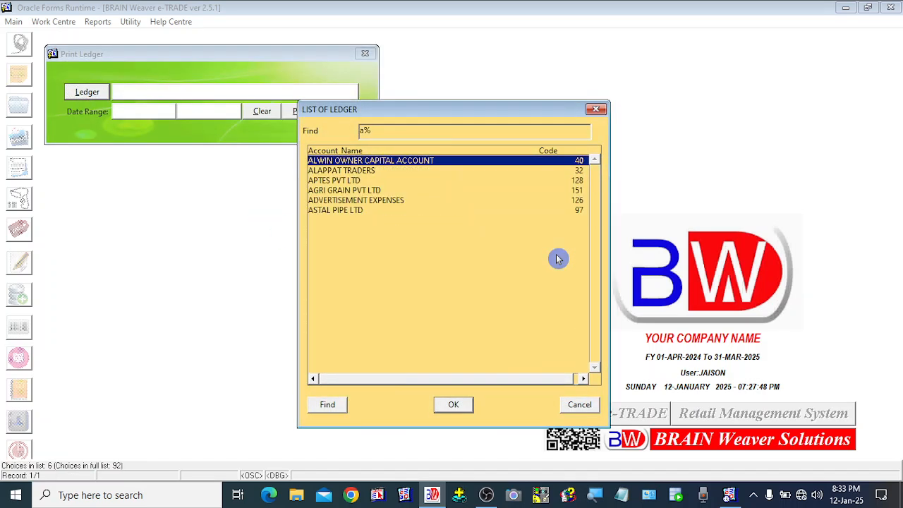
key("Down")
key("Down")
key("Down")
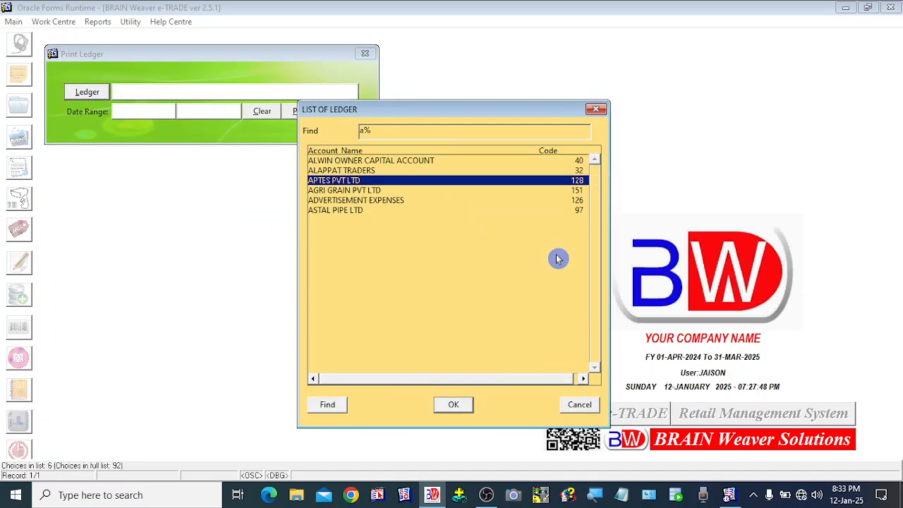
key("Return")
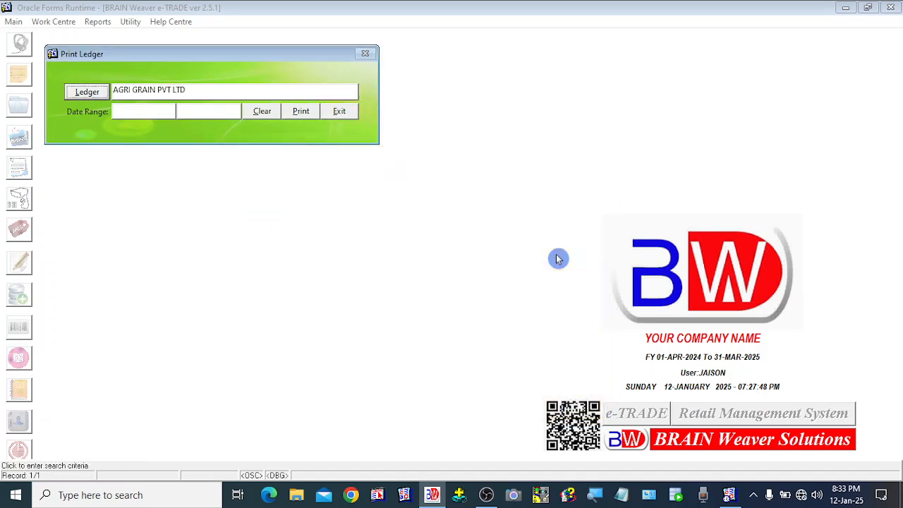
left_click(302, 111)
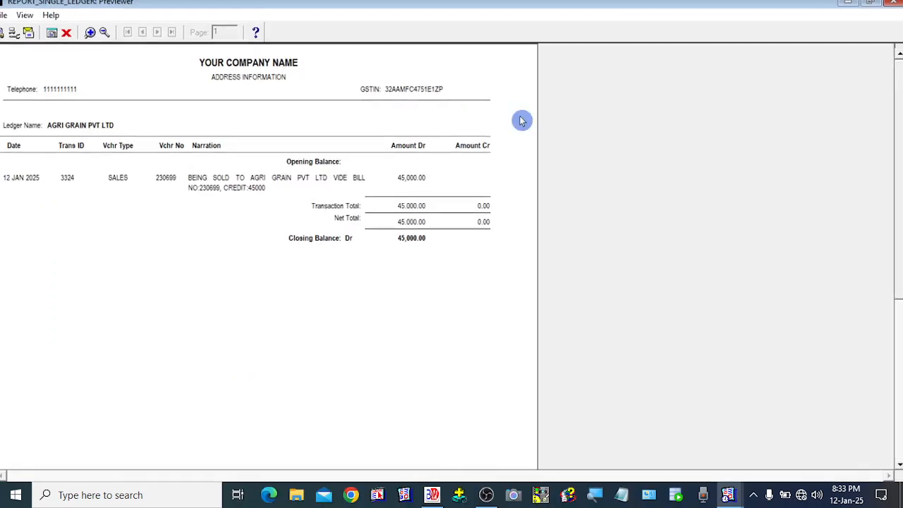
Examine the sales entry, debit and credit totals and closing balance in the AGRI GRAIN PVT LTD ledger, and exit the report.
left_click(650, 35)
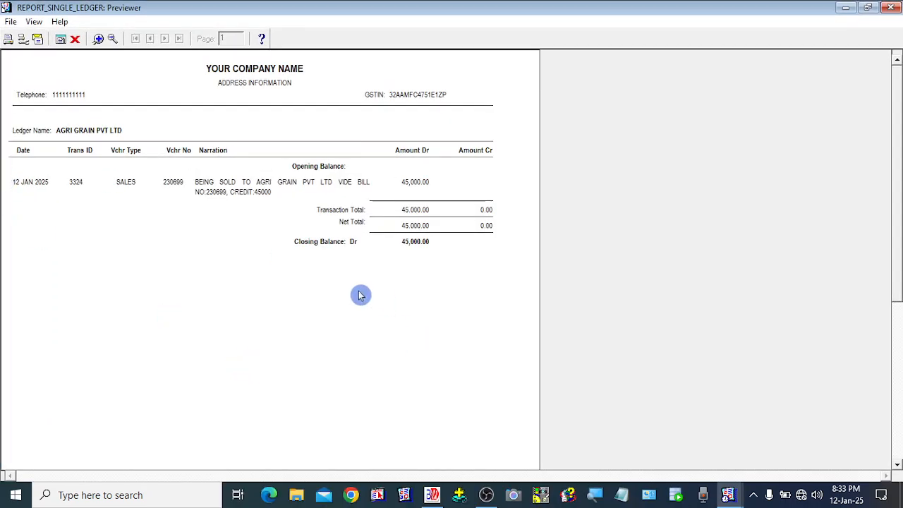
left_click(98, 39)
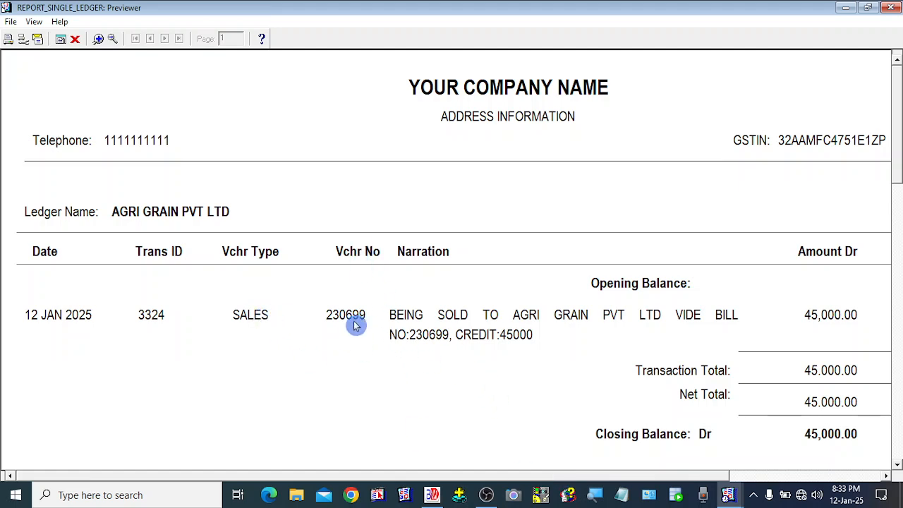
left_click_drag(639, 477, 782, 487)
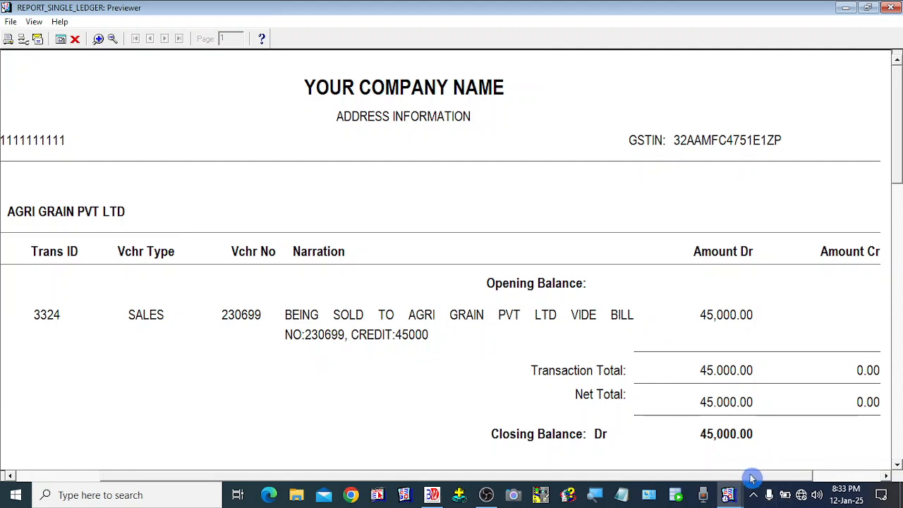
left_click(838, 474)
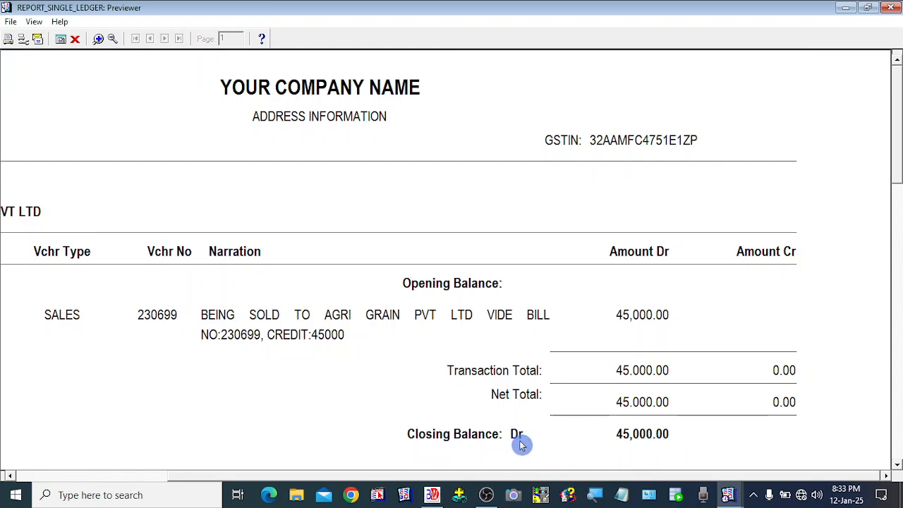
left_click(114, 39)
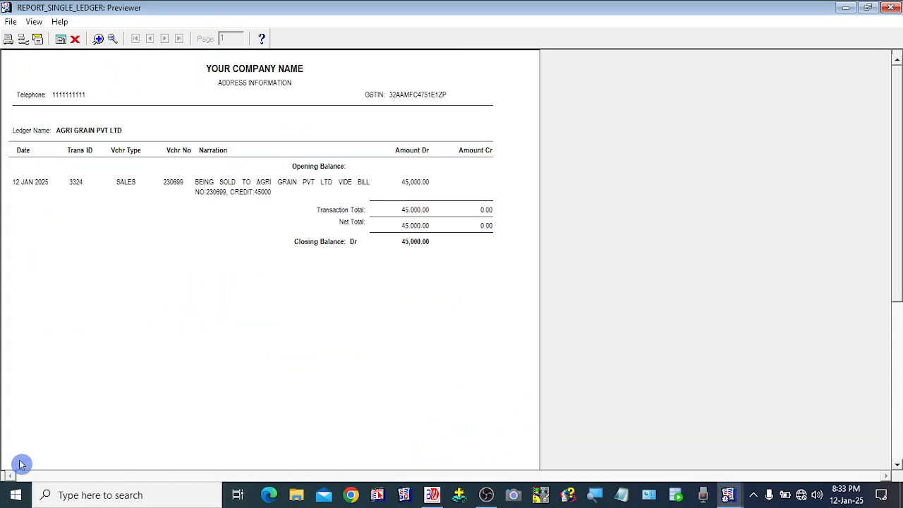
left_click(99, 40)
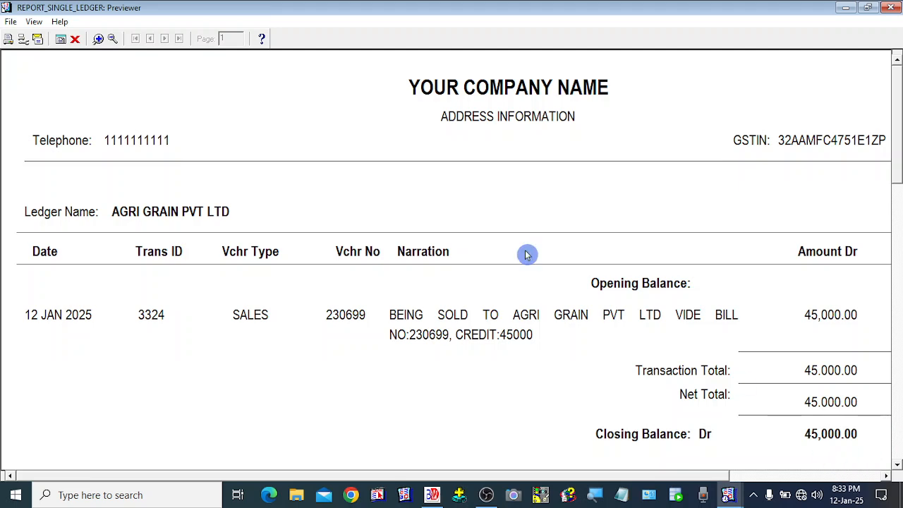
left_click(75, 43)
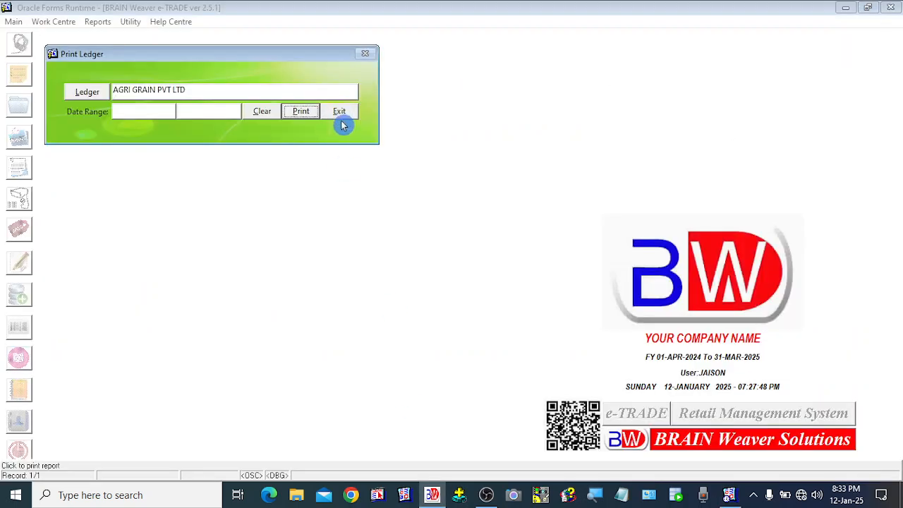
left_click(339, 112)
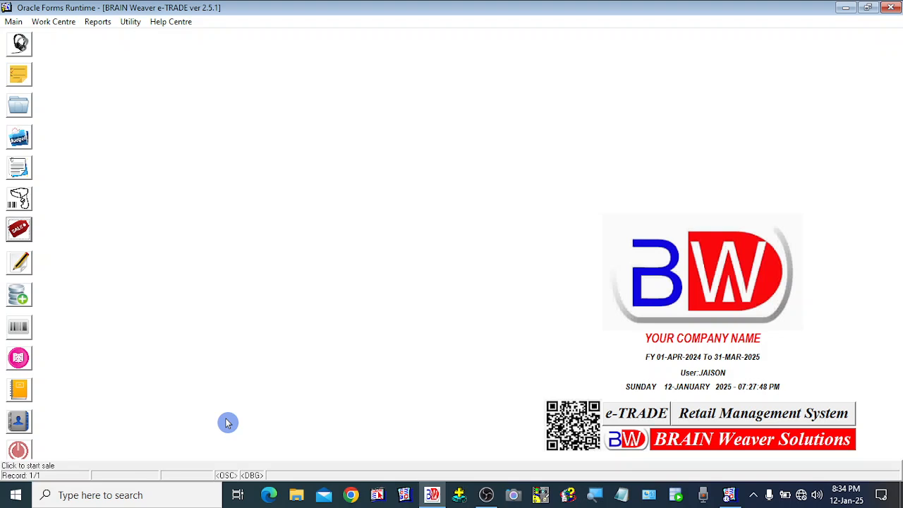
Start a journal entry with voucher type CASH_RECEIPT, keeping the date 12-JAN-2025, and assign it to cost centre GENERAL.
left_click(57, 23)
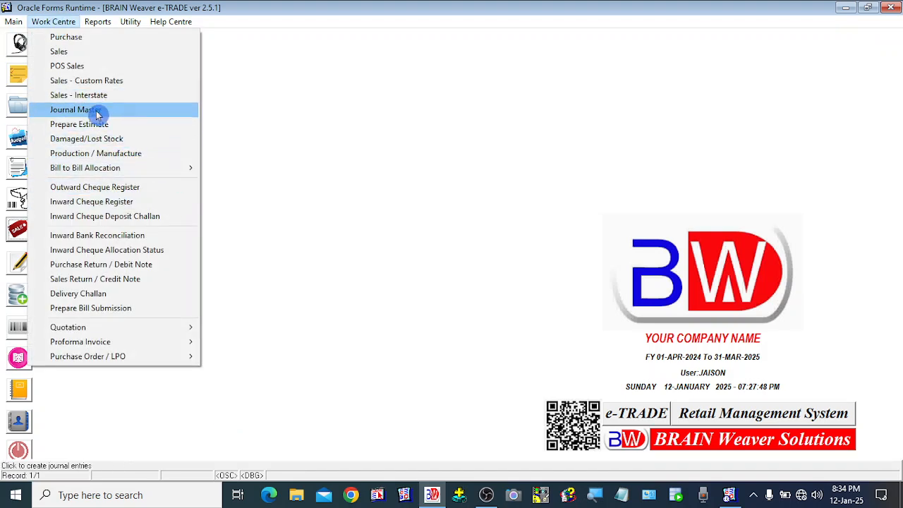
left_click(144, 111)
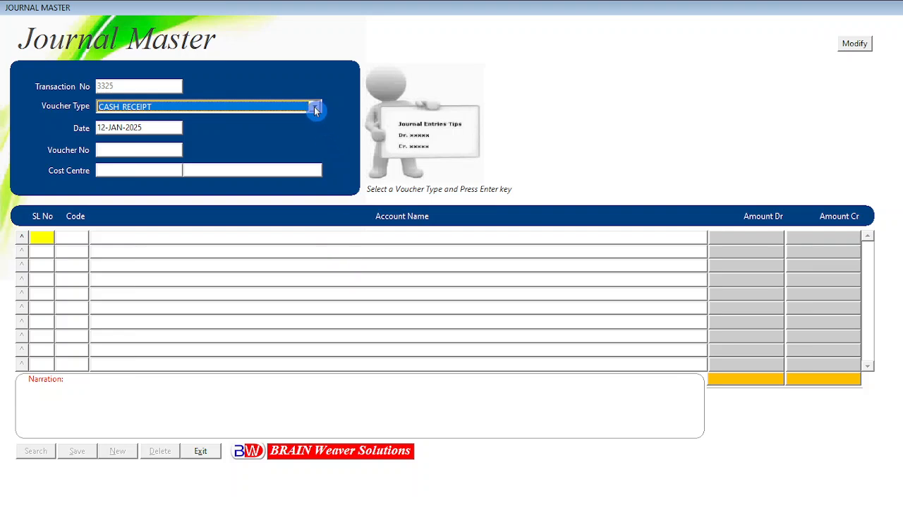
left_click(315, 108)
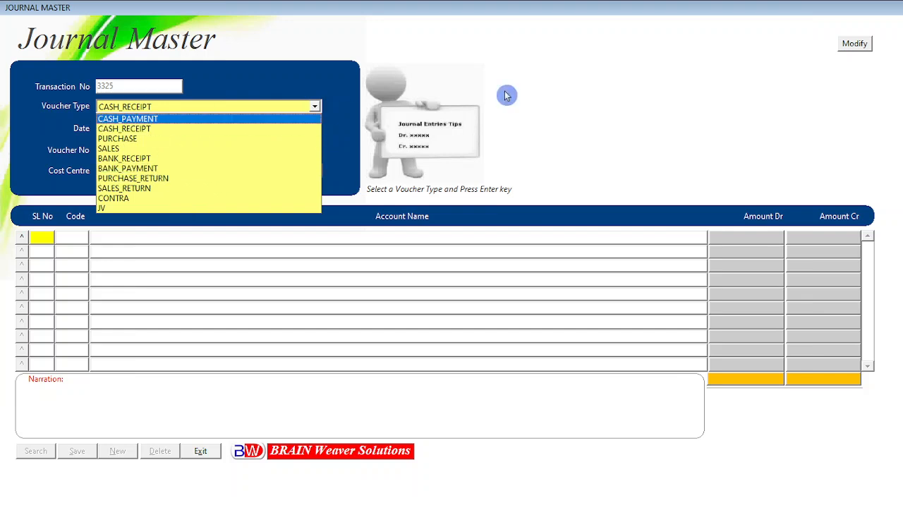
left_click(399, 89)
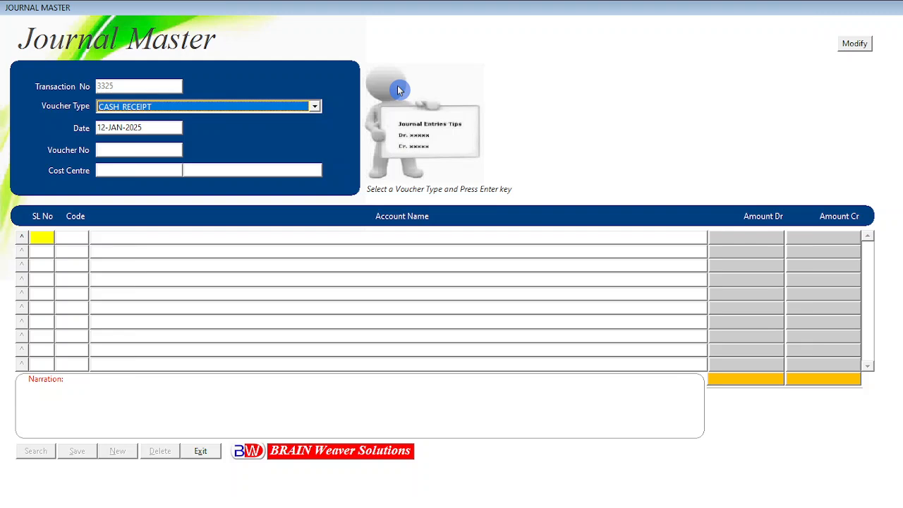
left_click(317, 109)
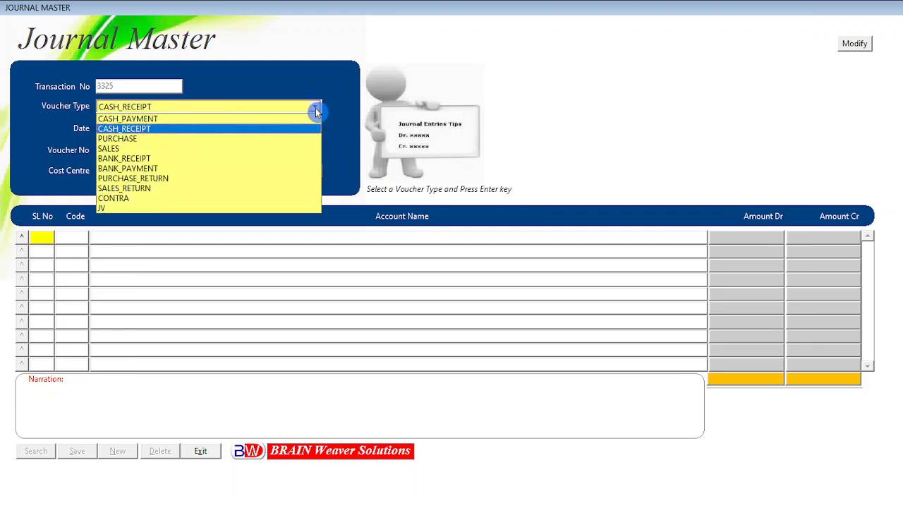
left_click(150, 132)
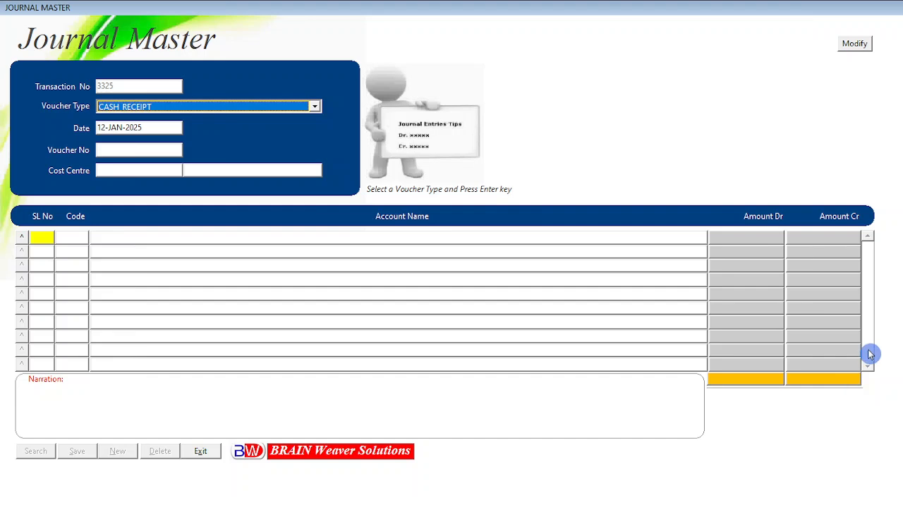
key("Return")
key("Return")
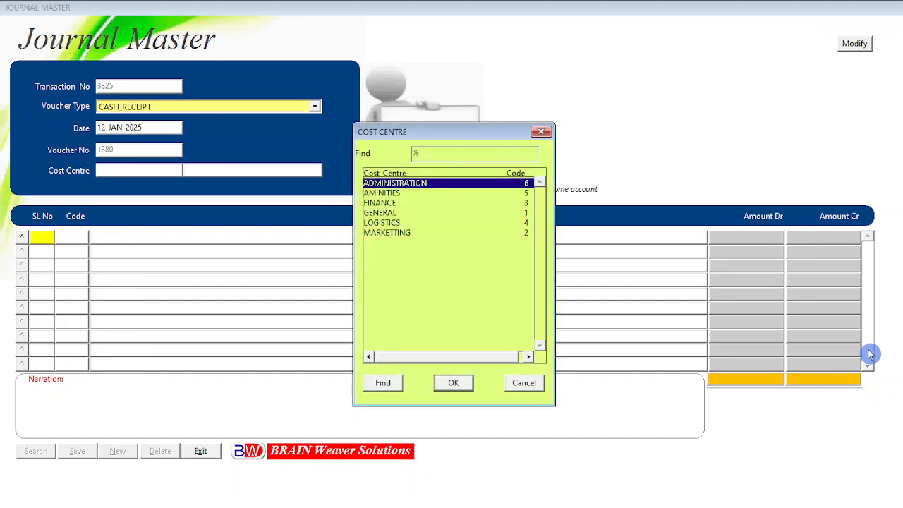
type("gENERAL")
key("Return")
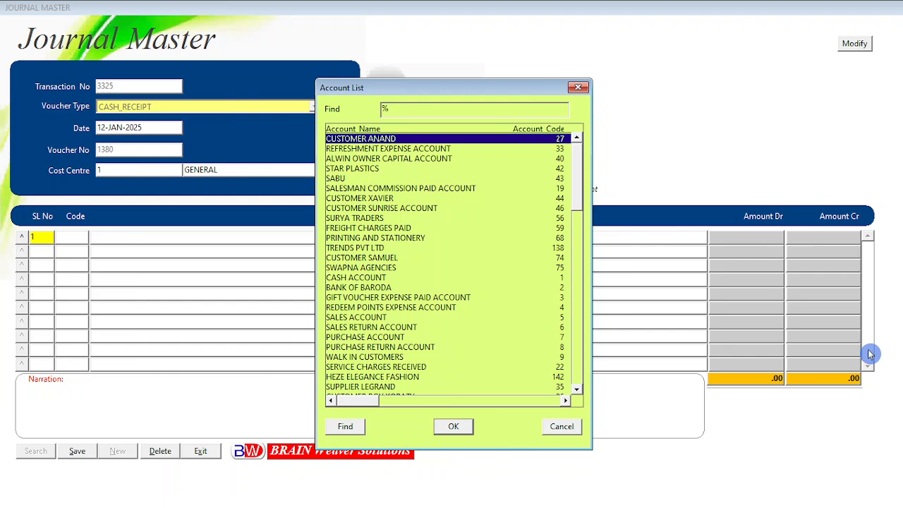
Add CASH ACCOUNT as the first line of the receipt voucher with a debit of 5,000.
type("caSH ACCOUNT")
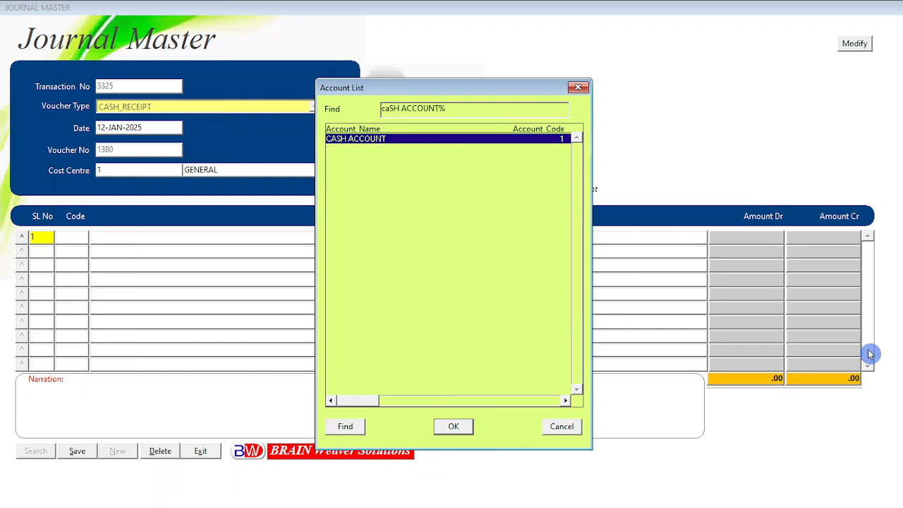
key("Return")
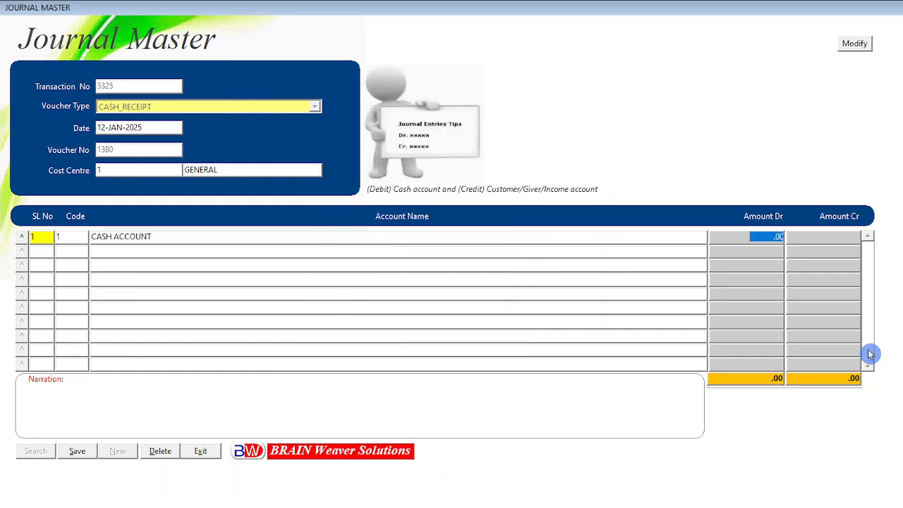
type("5000")
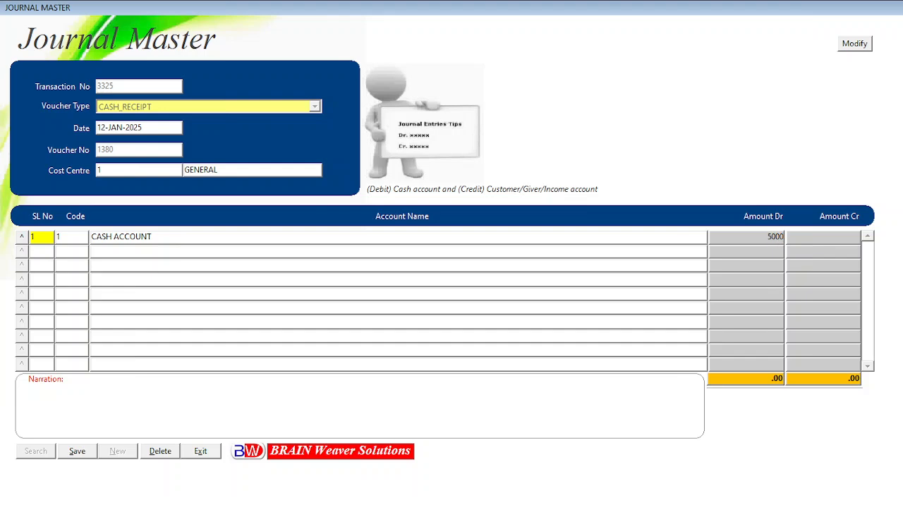
key("Return")
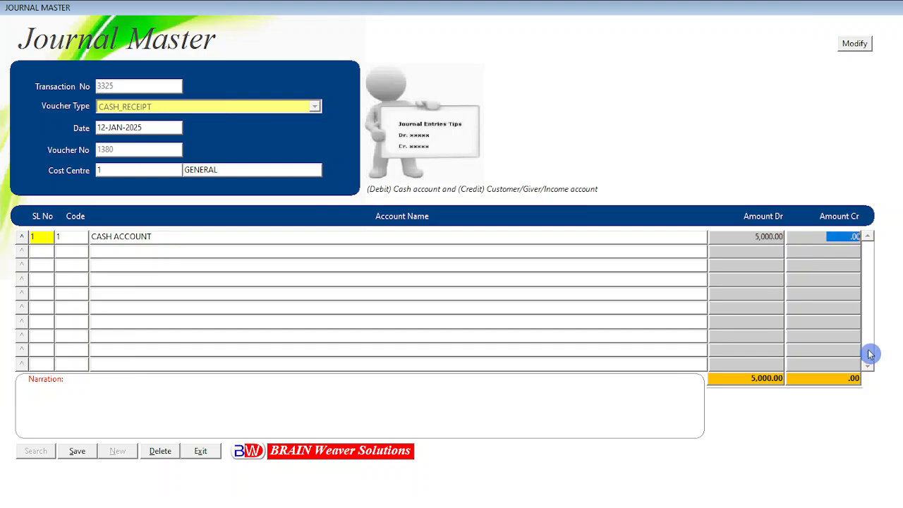
Add AGRI GRAIN PVT LTD as the second line of the voucher with a credit of 5,000.
key("Return")
key("Return")
type("agRI GRAIN PVT LTD%")
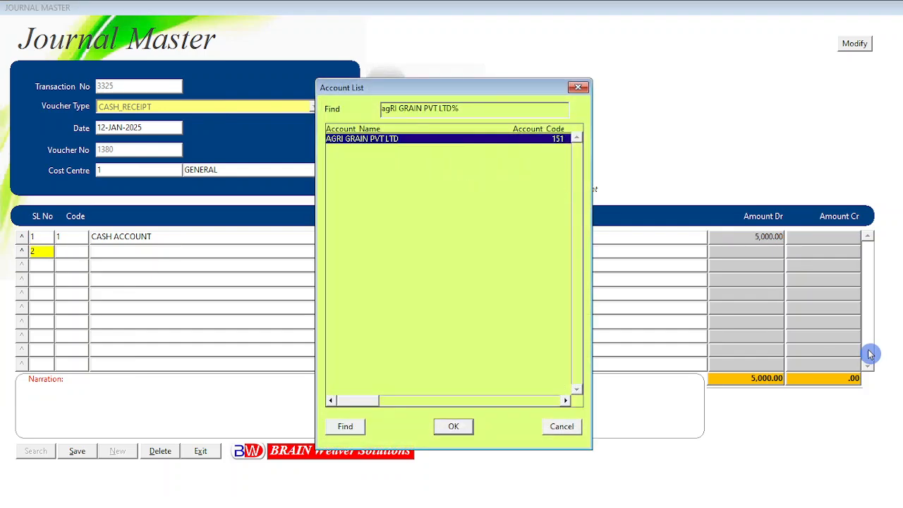
key("Return")
key("Return")
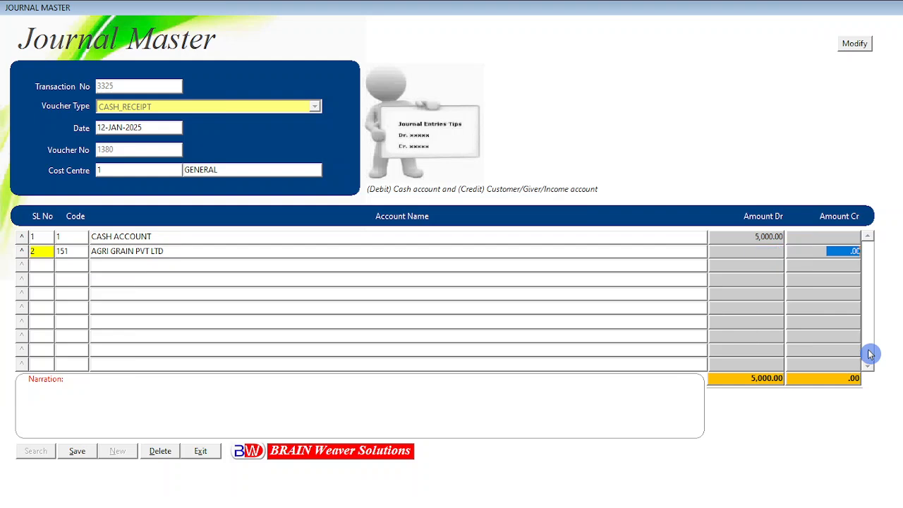
type("5000")
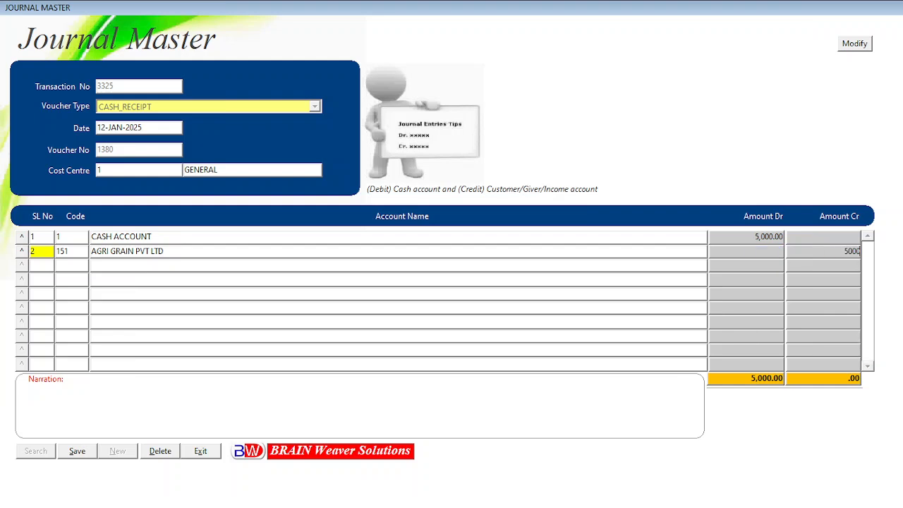
key("Return")
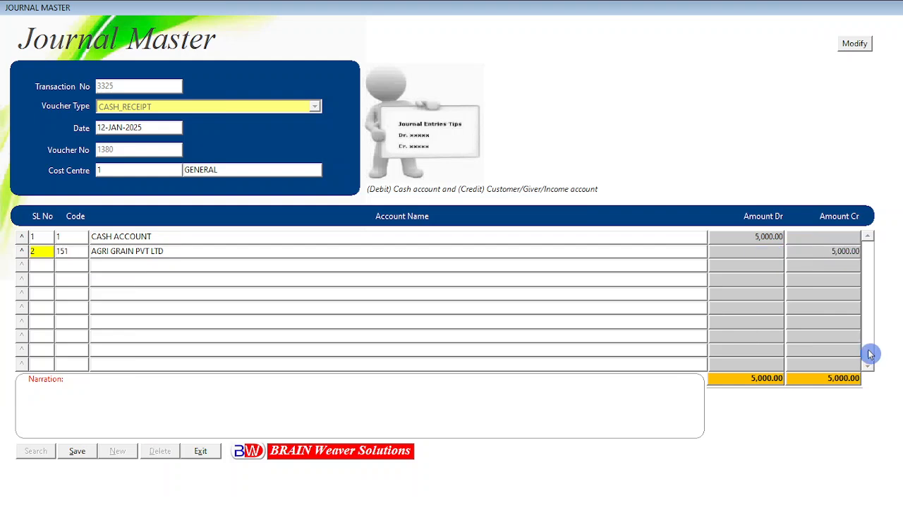
Begin the receipt voucher's narration with "BEING CASH RECEIVED FROM CUSTOMER AGRI GRAIN PVT LTD".
type("V")
key("BackSpace")
type("BEING")
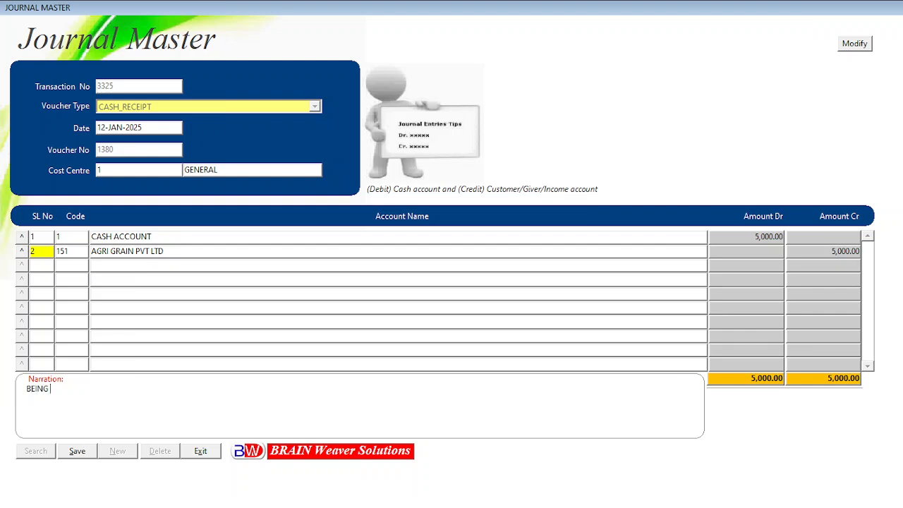
type(" CASH RECEIVED F")
type("CUSTOMRE A")
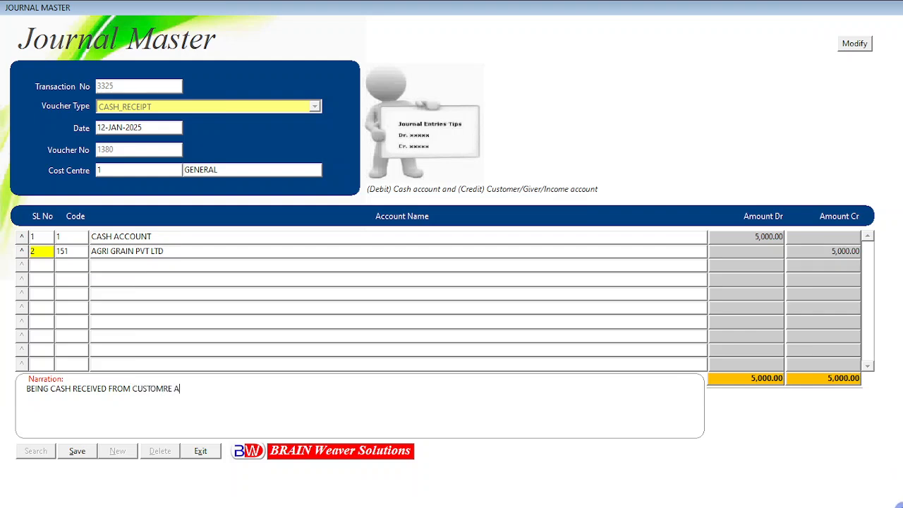
key("BackSpace")
key("BackSpace")
key("BackSpace")
key("BackSpace")
type("ER AGRI GRAIN PVTL")
key("BackSpace")
type("LTD AG")
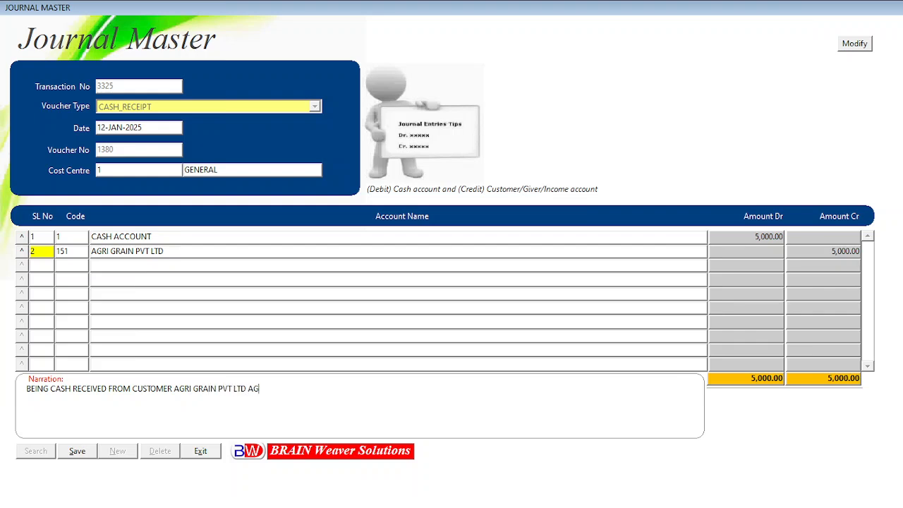
Complete the narration with "AGAINST SALES BILL NO.29594 (PARTIAL PAYMENT)".
type("AINST SALES BILL NO.393941")
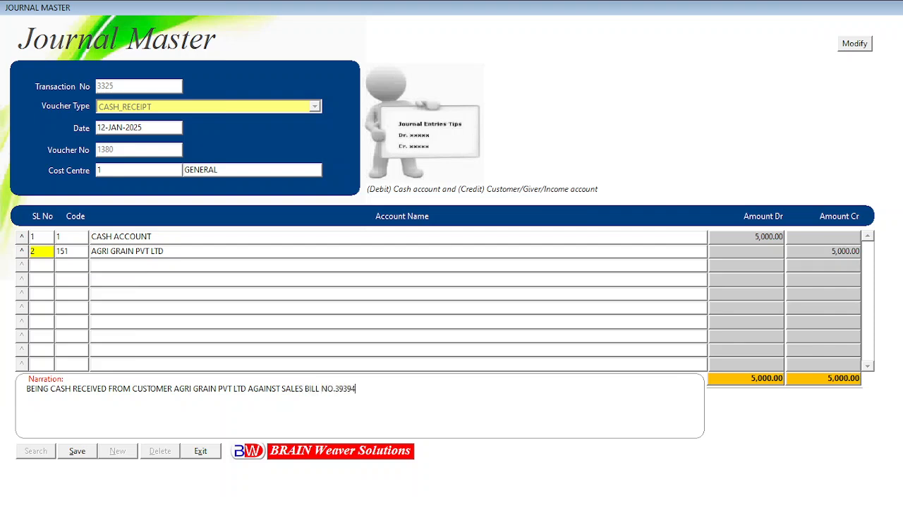
key("BackSpace")
key("BackSpace")
key("BackSpace")
key("BackSpace")
key("BackSpace")
key("BackSpace")
type("29594")
type("(PARTIAL PA")
key("BackSpace")
type("AYMENT)")
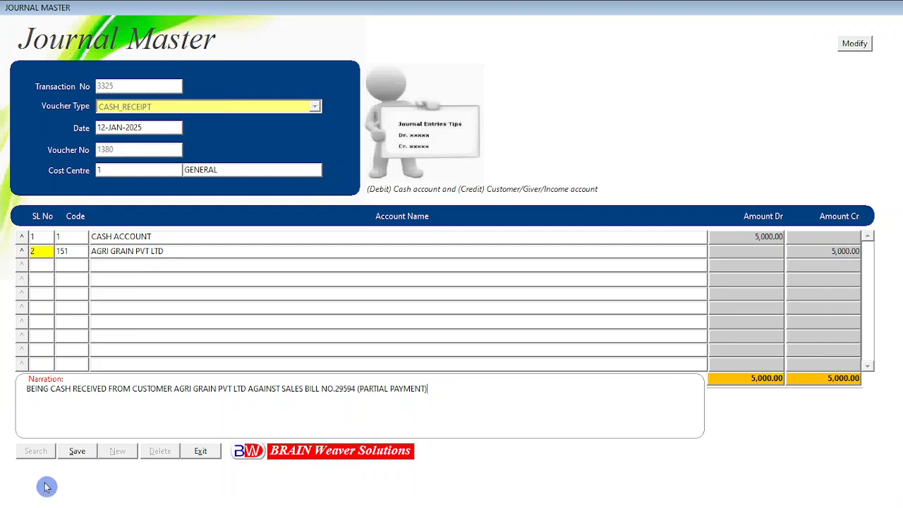
Save the cash receipt voucher and exit the journal entry form.
left_click(80, 453)
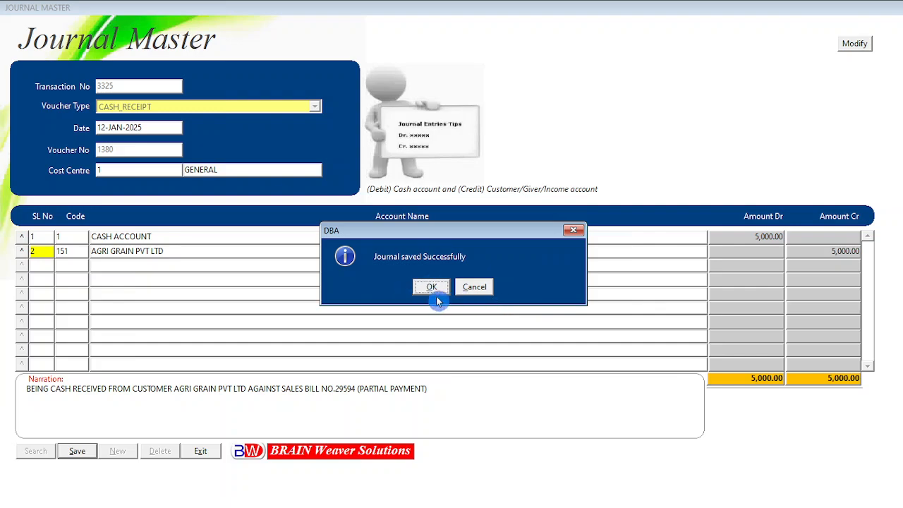
left_click(418, 289)
left_click(199, 454)
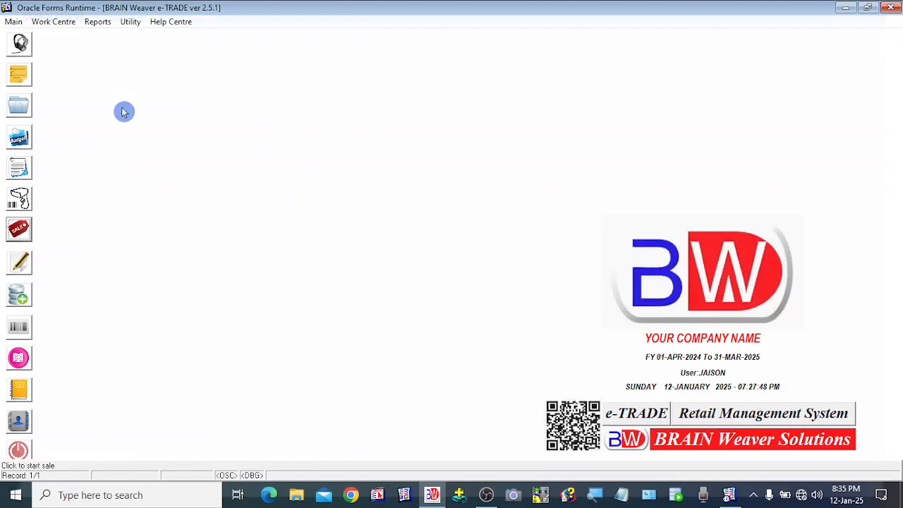
Generate the printed ledger report for AGRI GRAIN PVT LTD without a date range.
right_click(122, 91)
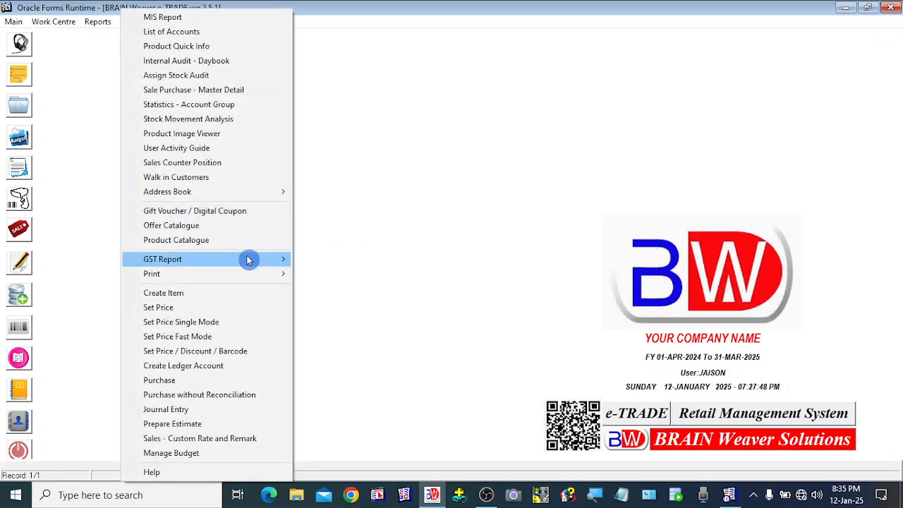
mouse_move(261, 277)
left_click(369, 214)
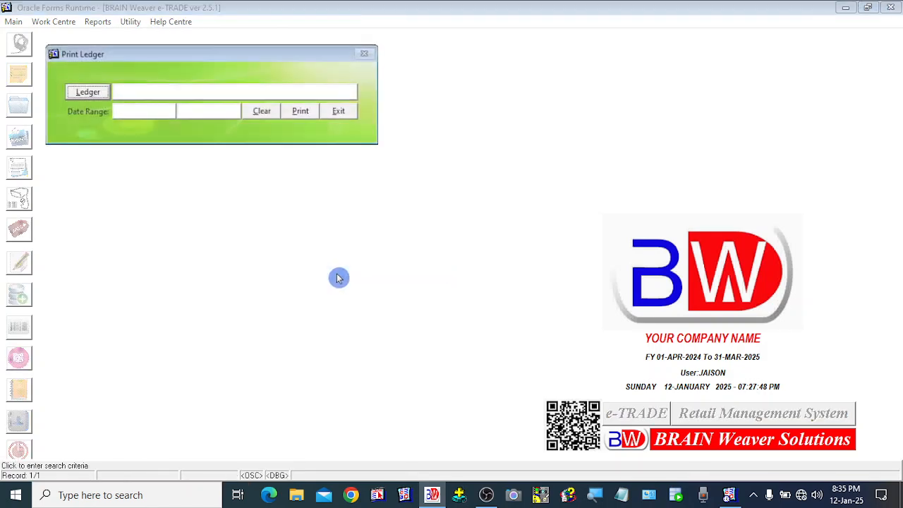
left_click(70, 97)
type("a")
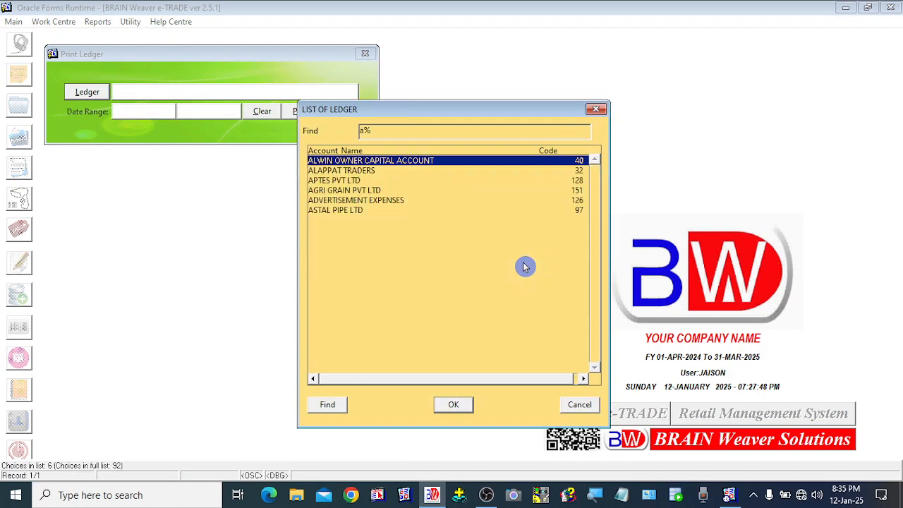
type("gRI GRAIN PVT LTD")
key("Return")
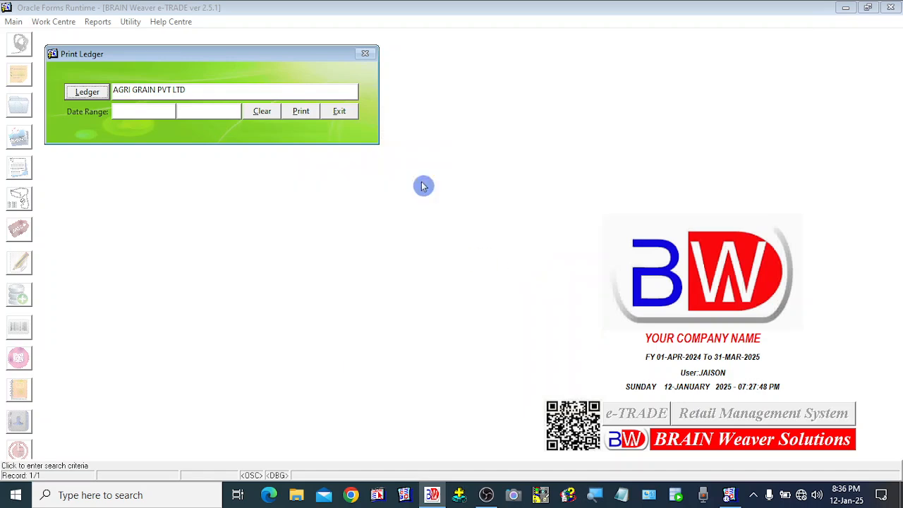
left_click(303, 112)
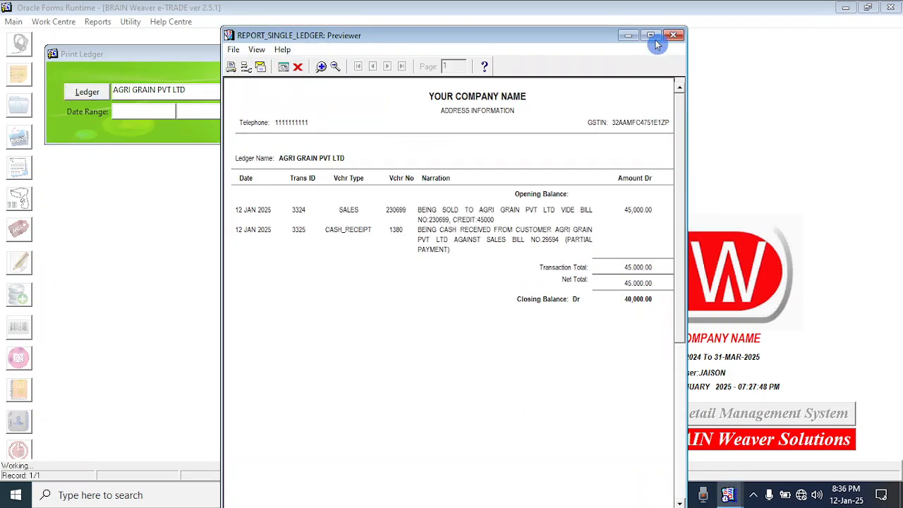
Examine the sales and cash receipt entries, totals and closing balance in the AGRI GRAIN PVT LTD ledger, and exit the report.
left_click(652, 37)
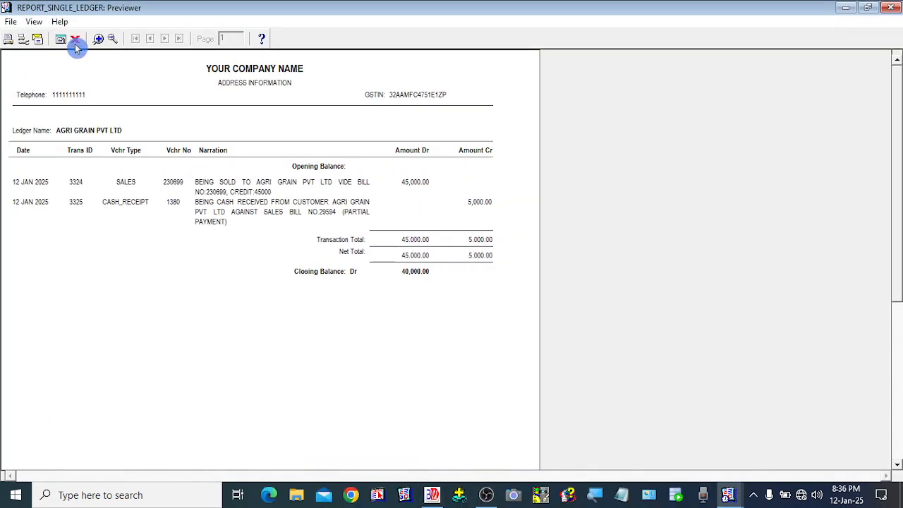
left_click(97, 39)
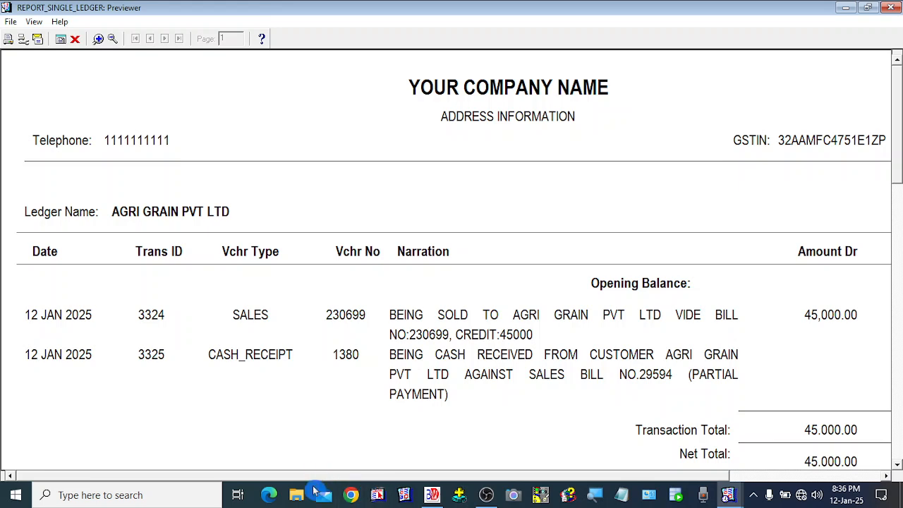
left_click_drag(306, 476, 238, 482)
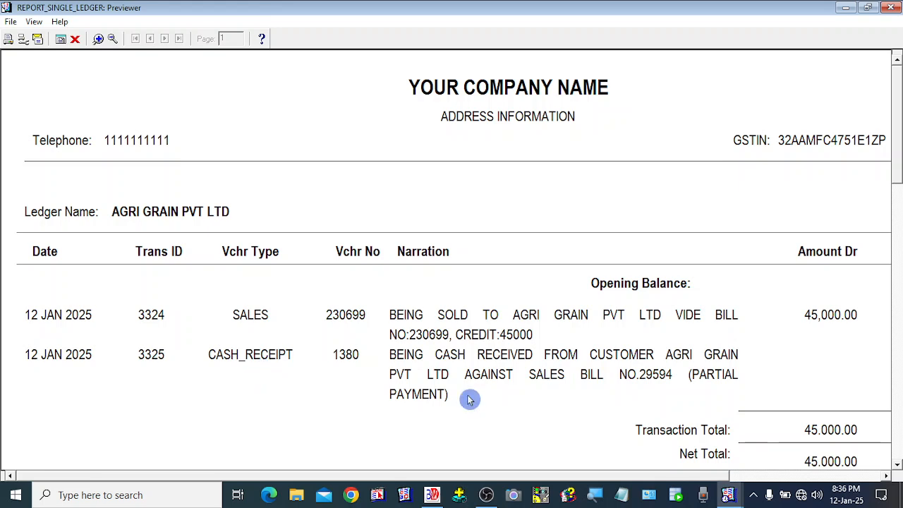
left_click_drag(668, 478, 893, 478)
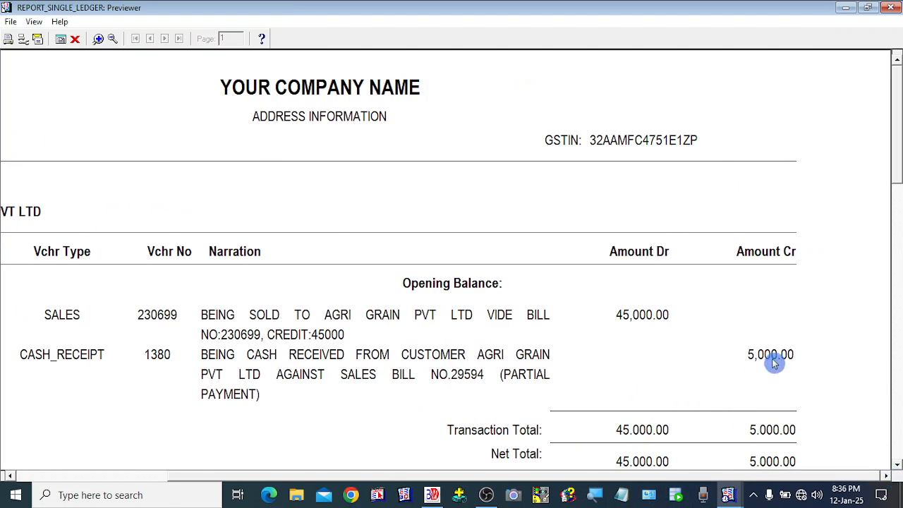
left_click_drag(896, 174, 897, 197)
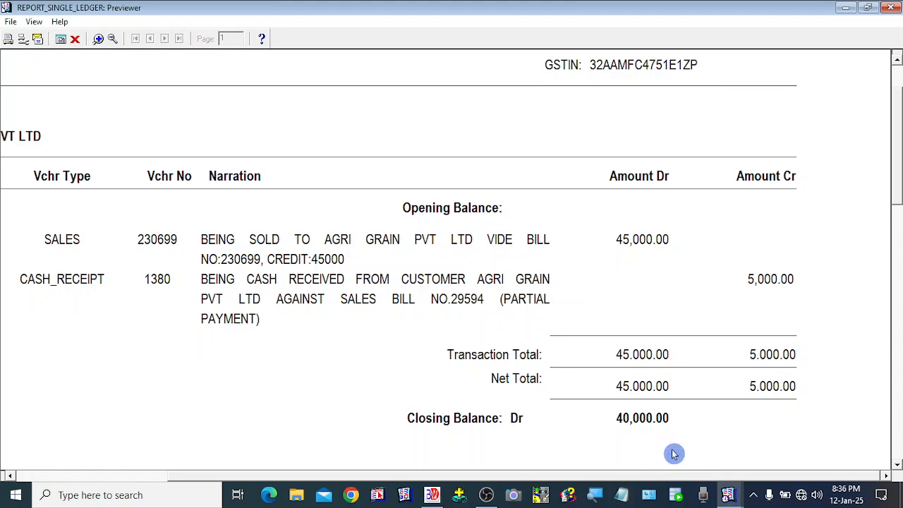
left_click_drag(703, 474, 445, 486)
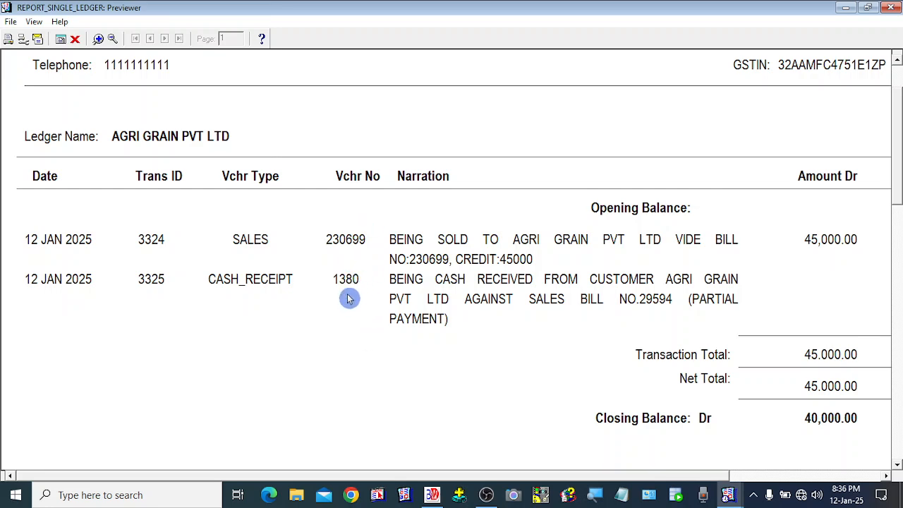
left_click(75, 38)
left_click(345, 114)
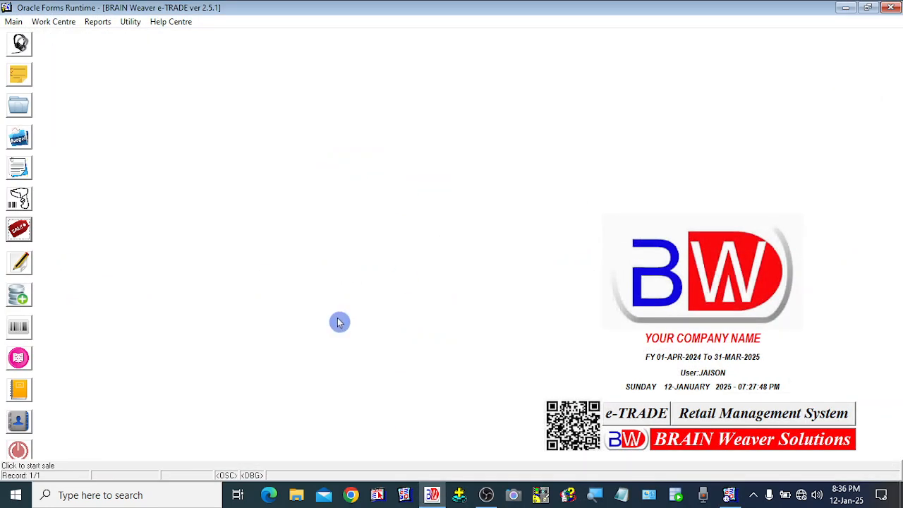
Find the latest CASH_RECEIPT entry for CASH ACCOUNT in the Journal Register and generate its voucher print preview.
left_click(19, 390)
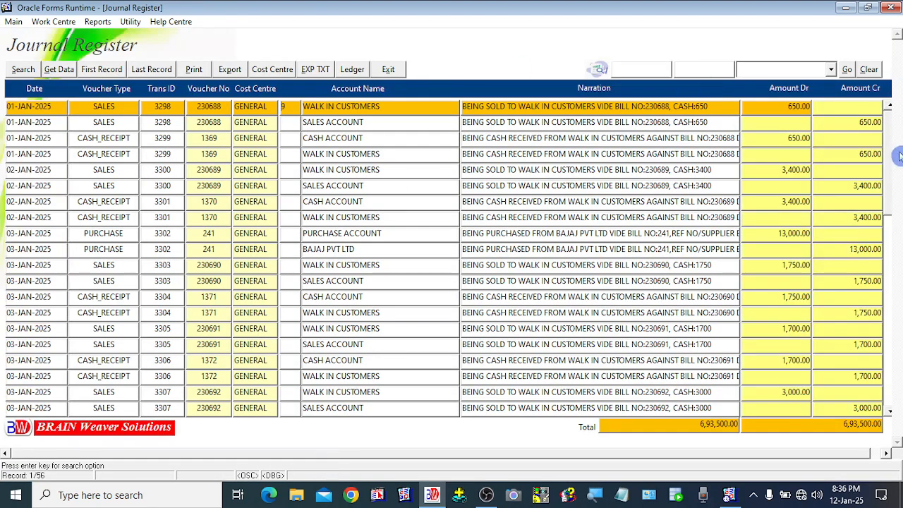
left_click(153, 70)
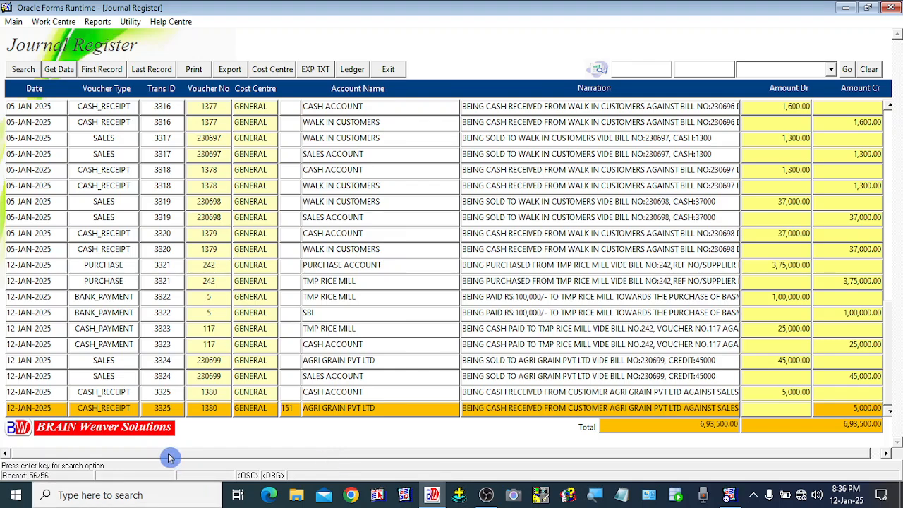
left_click(115, 394)
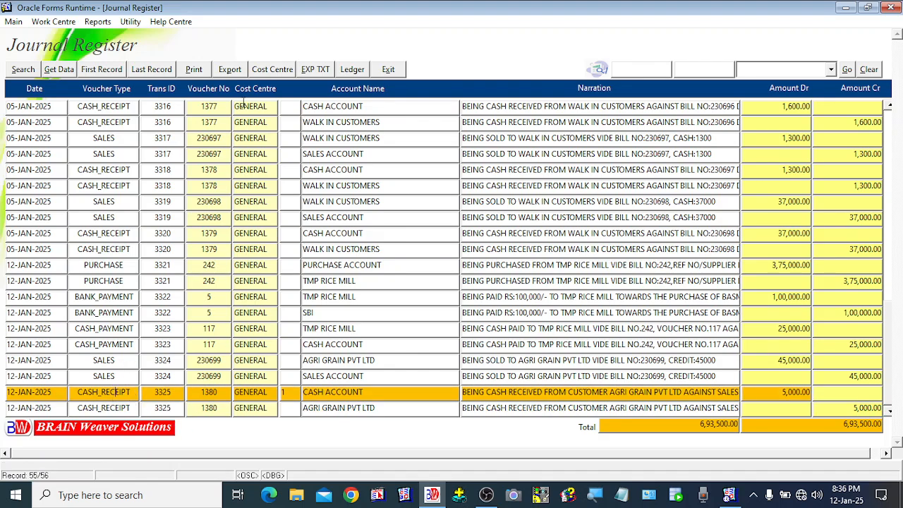
left_click(202, 73)
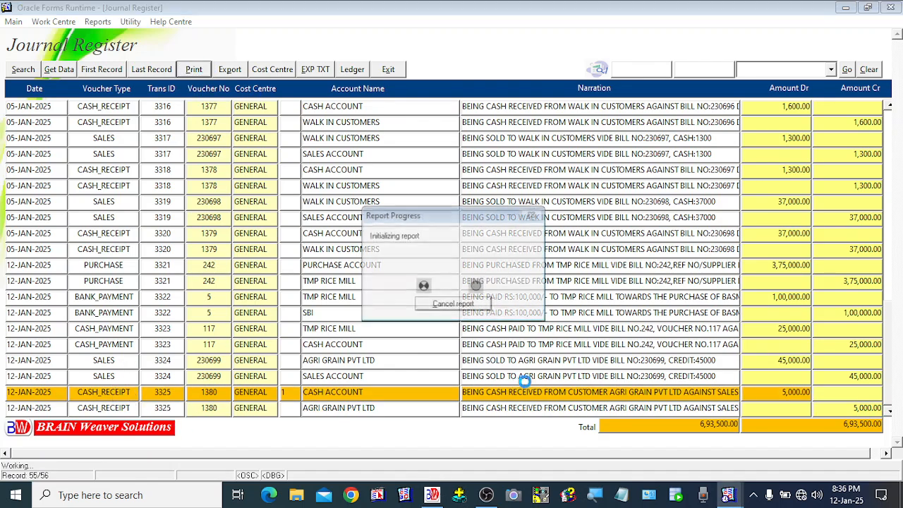
left_click(671, 78)
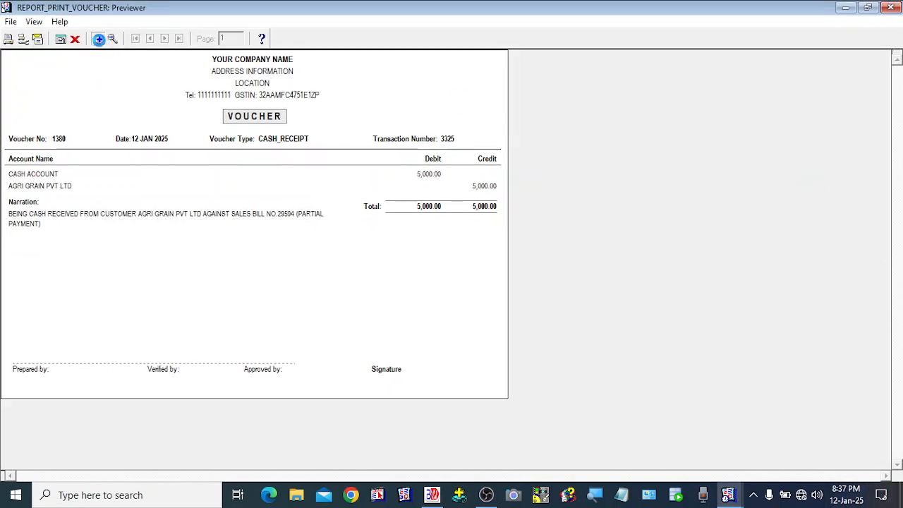
Examine the cash receipt voucher's narration, total and signature areas, and exit the preview and the Journal Register.
left_click(98, 39)
left_click_drag(899, 230, 898, 389)
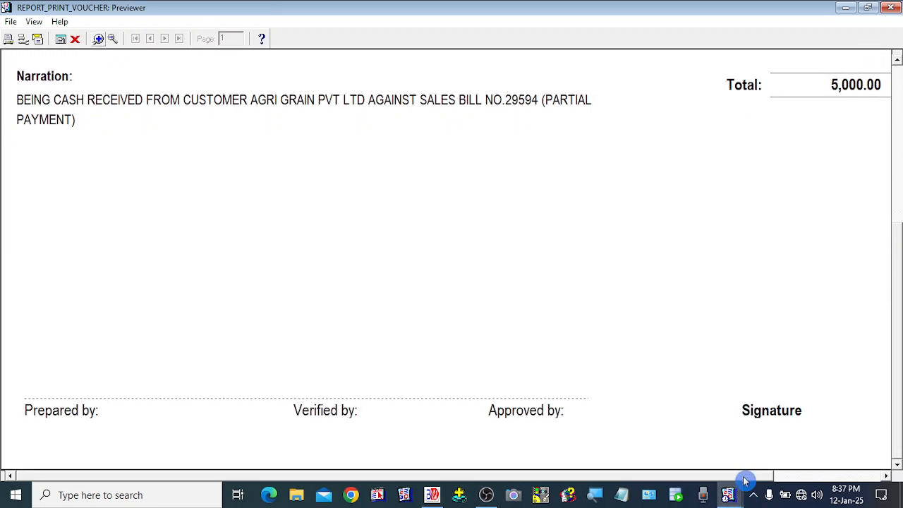
left_click(875, 478)
left_click_drag(874, 477, 628, 481)
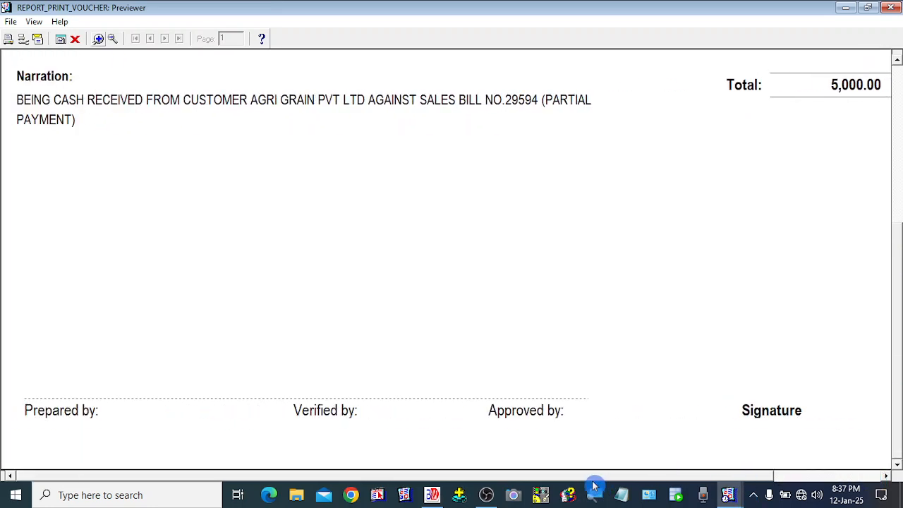
left_click(113, 38)
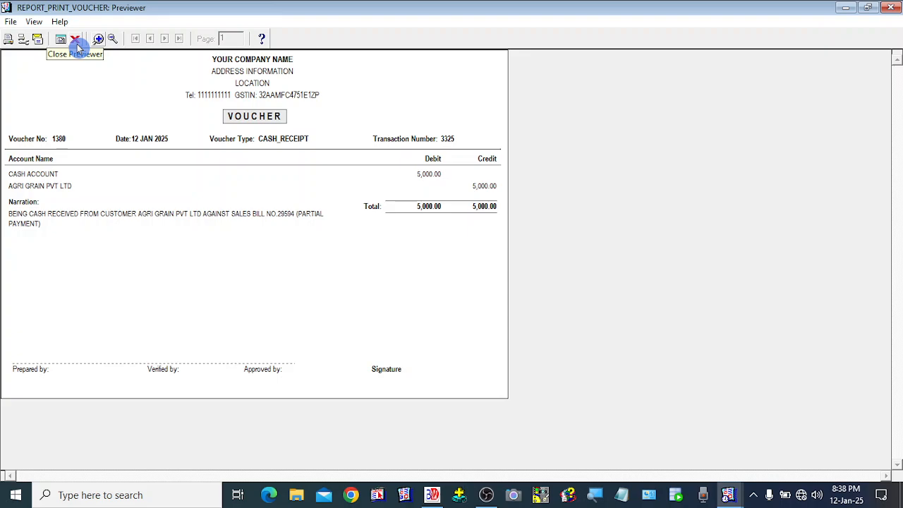
left_click(76, 41)
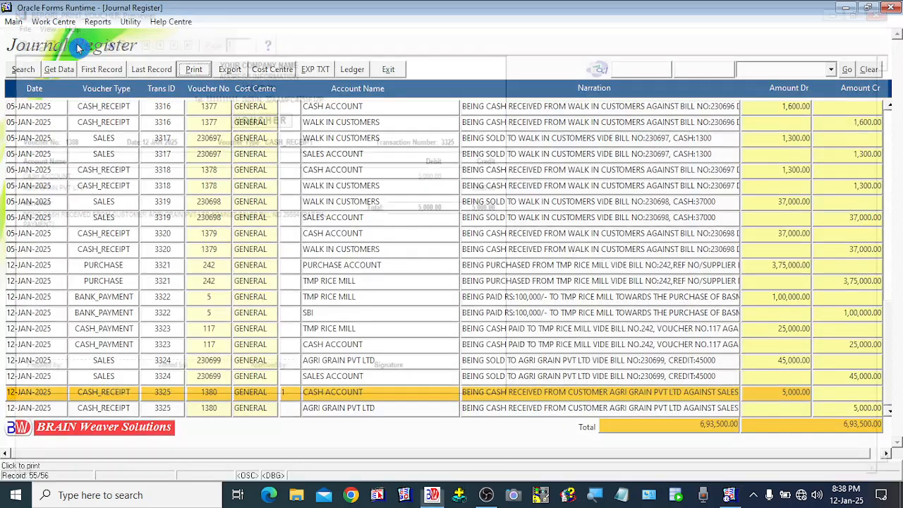
left_click(389, 71)
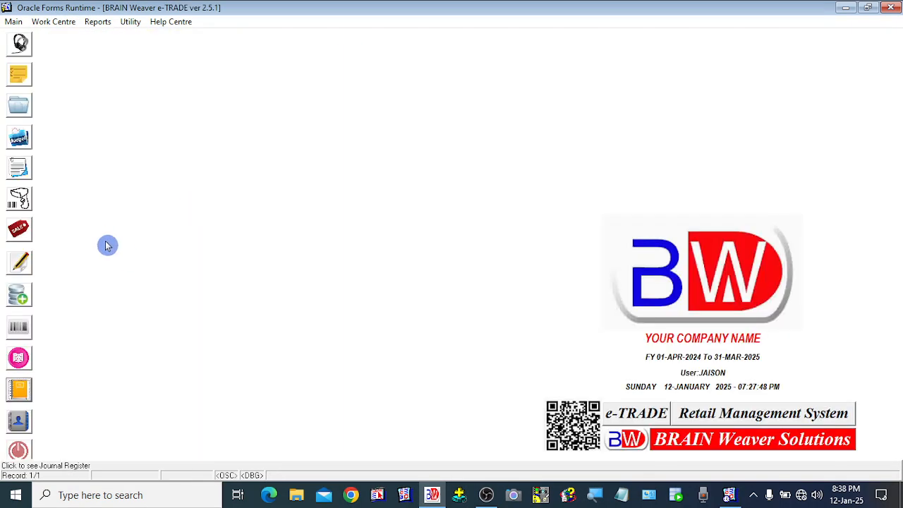
Review the voucher types available for a new journal entry, and exit the form without entering one.
left_click(19, 302)
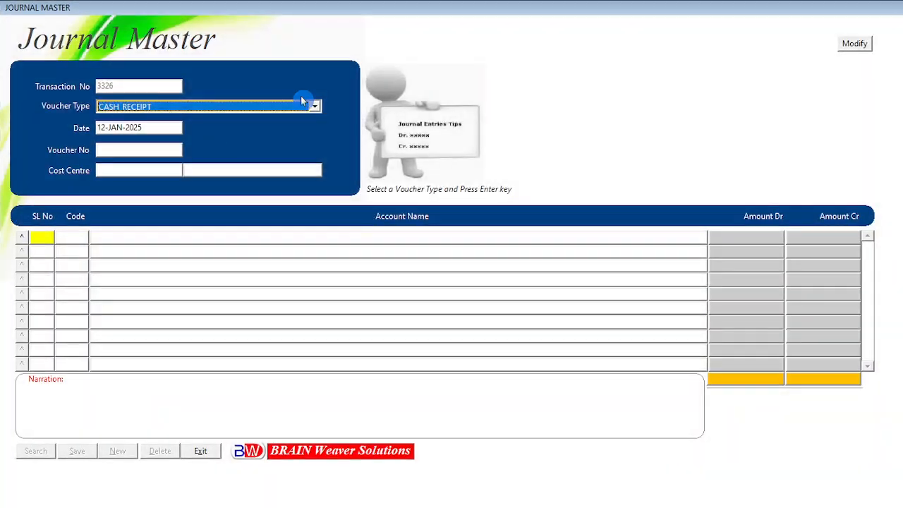
left_click(313, 109)
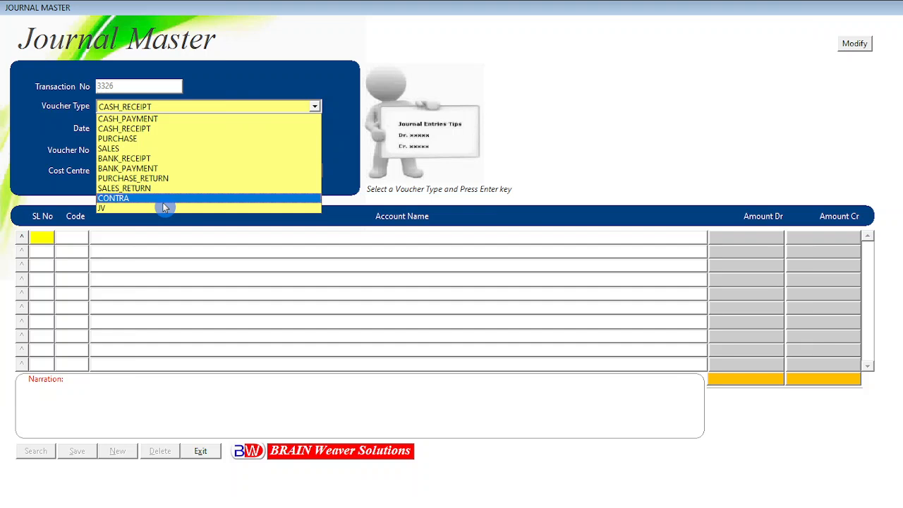
left_click(293, 76)
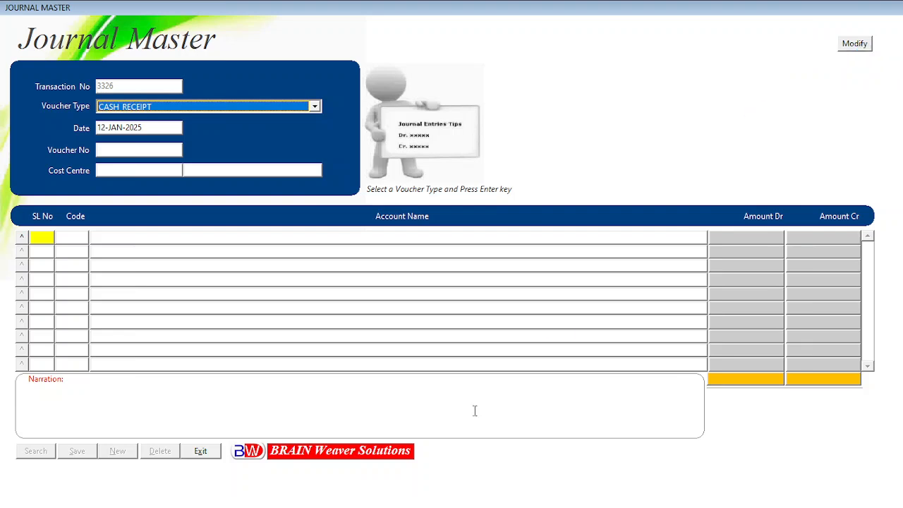
left_click(202, 453)
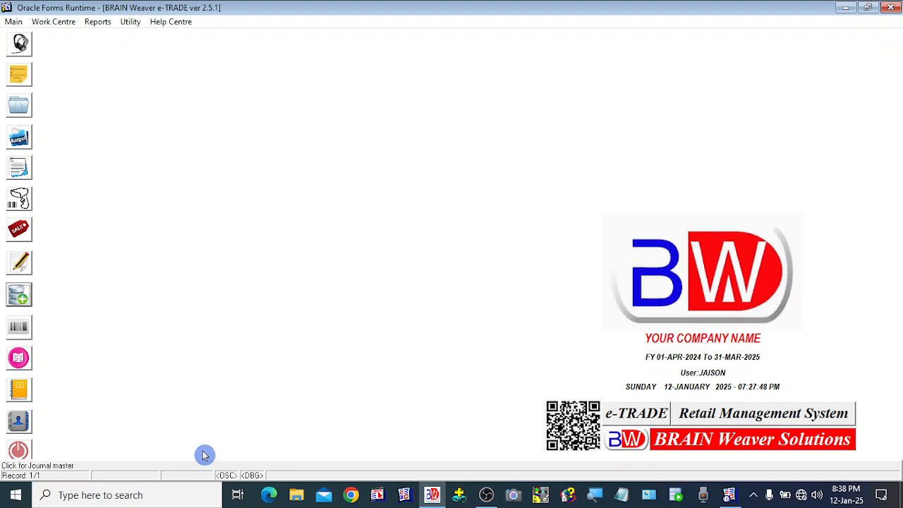
left_click(480, 502)
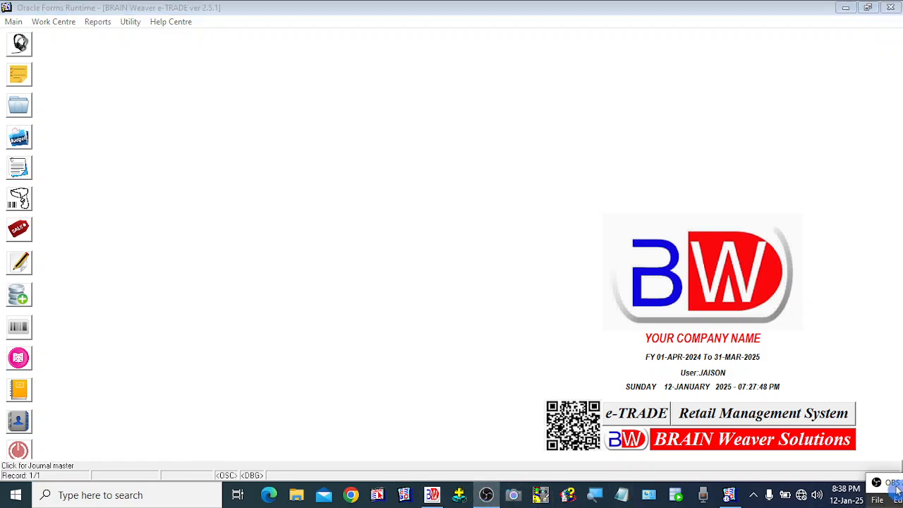